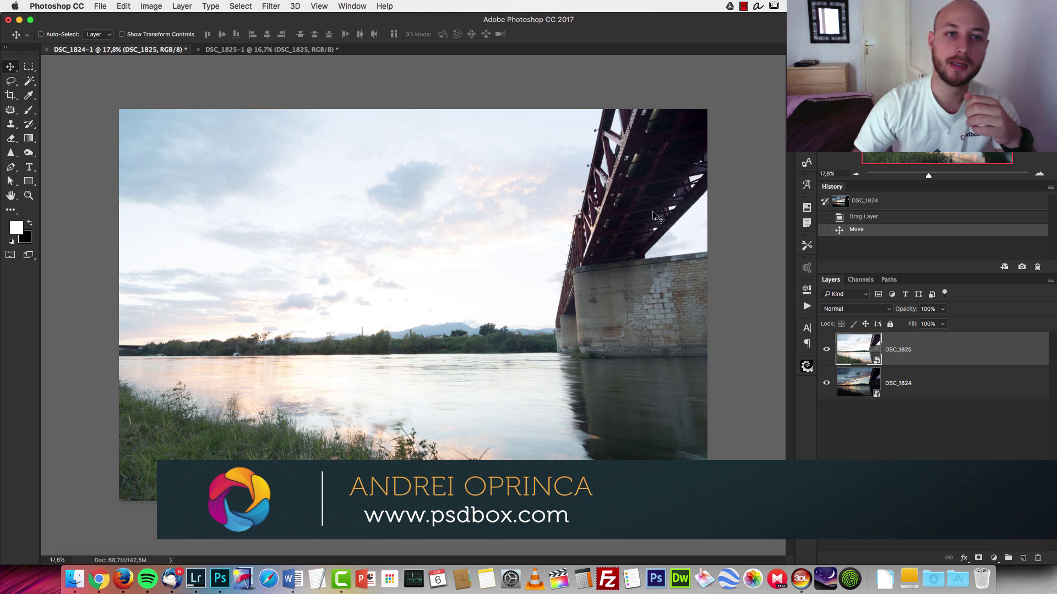
Bring Chrome forward and show the YouTube Contrast Masking tutorial page with its comments.
{"action": "left_click", "coordinate": [105, 584]}
{"action": "left_click", "coordinate": [225, 24]}
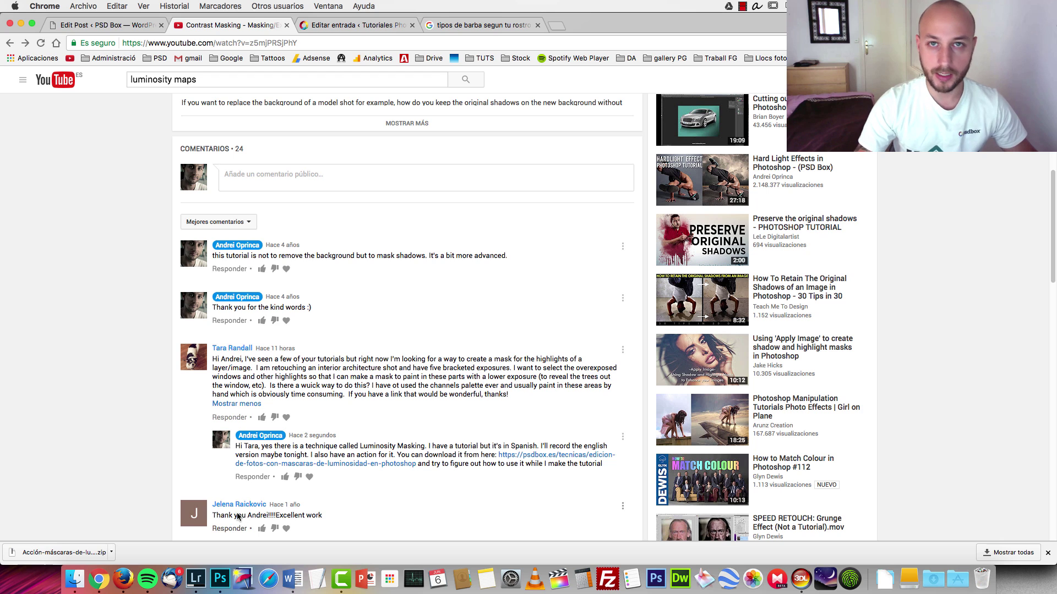
Back in Photoshop, select DSC_1824 and hide the bright DSC_1825 layer to reveal the dark sunset.
{"action": "left_click", "coordinate": [220, 579]}
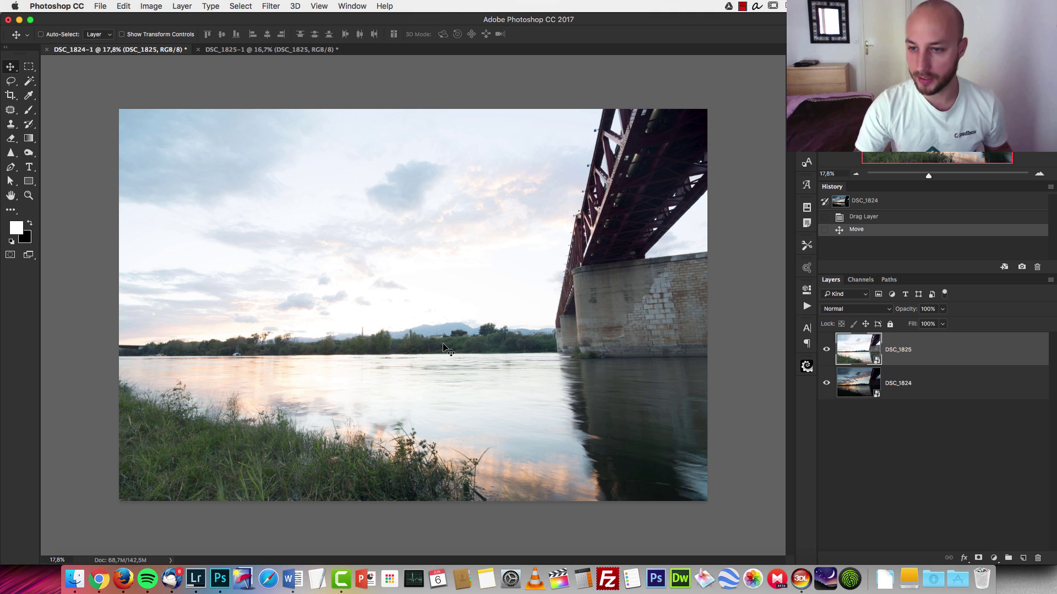
{"action": "left_click", "coordinate": [961, 380]}
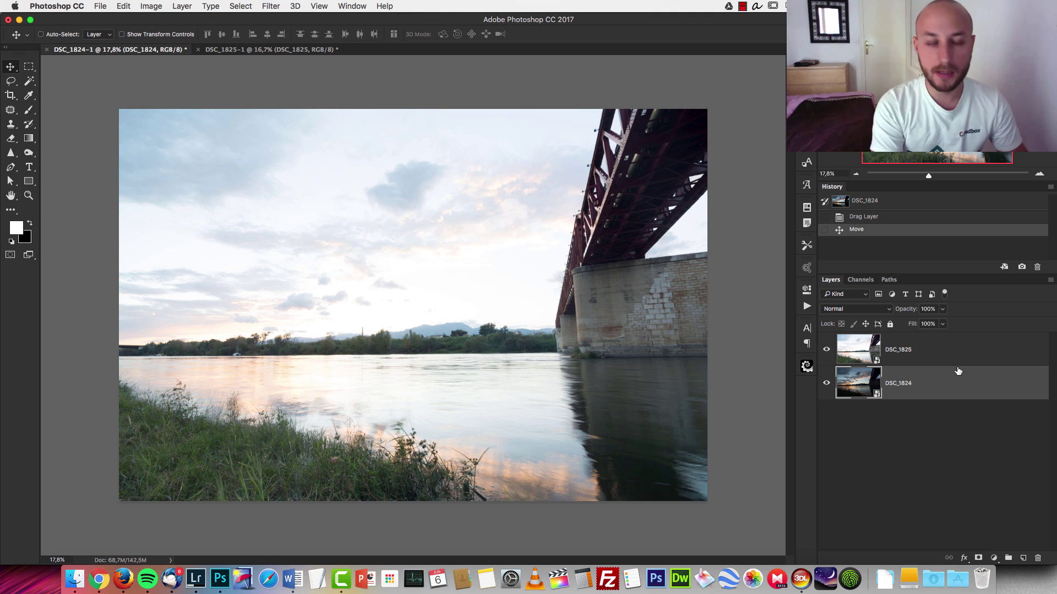
{"action": "left_click", "coordinate": [827, 350]}
{"action": "left_click", "coordinate": [827, 350]}
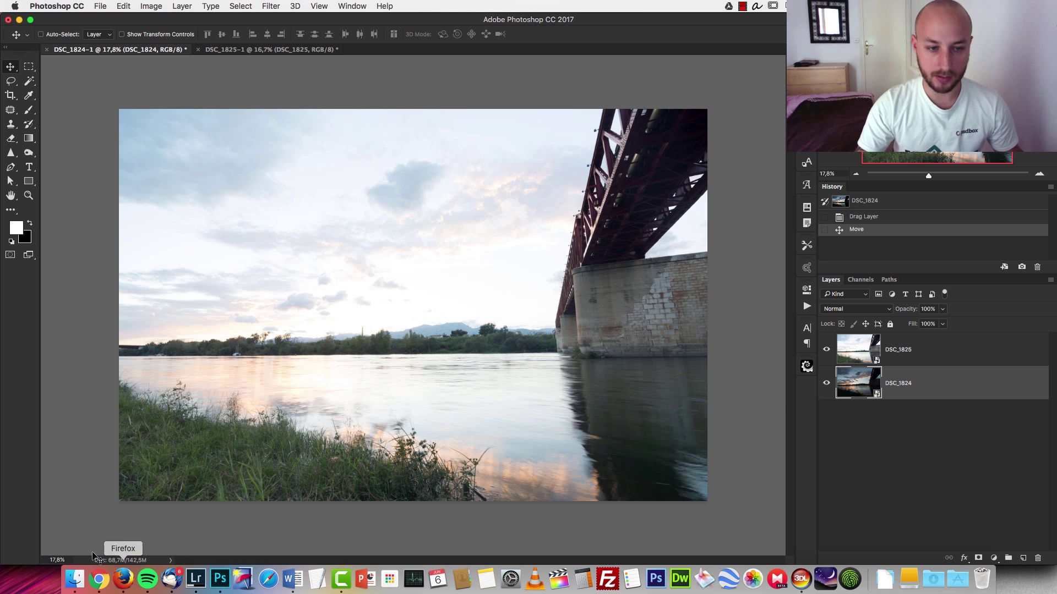
{"action": "left_click", "coordinate": [827, 350]}
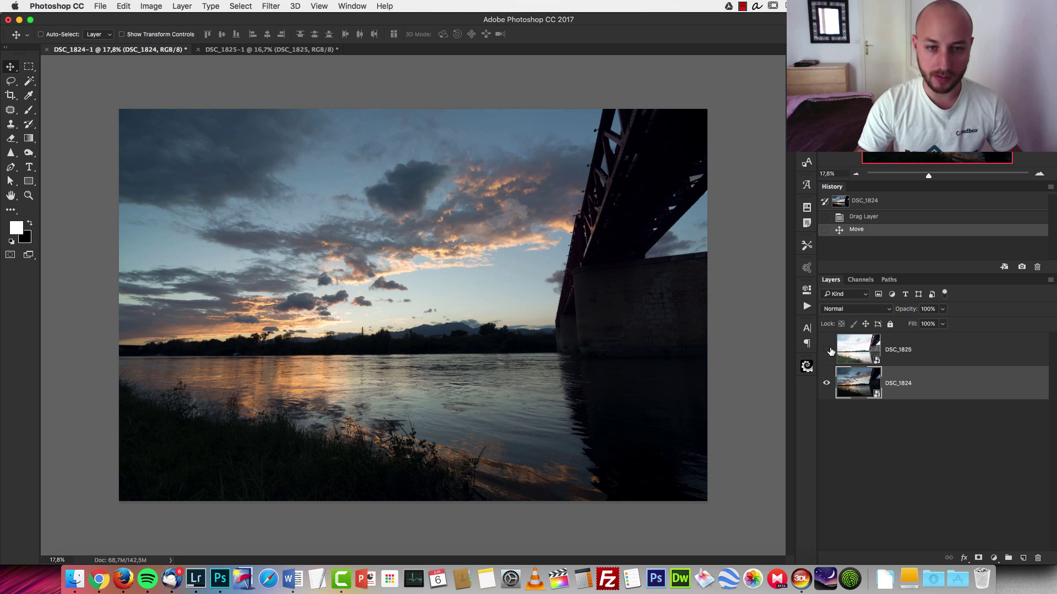
Load the RGB luminosity as a selection, save it as Alpha 1, deselect, and view Alpha 1.
{"action": "left_click", "coordinate": [864, 283]}
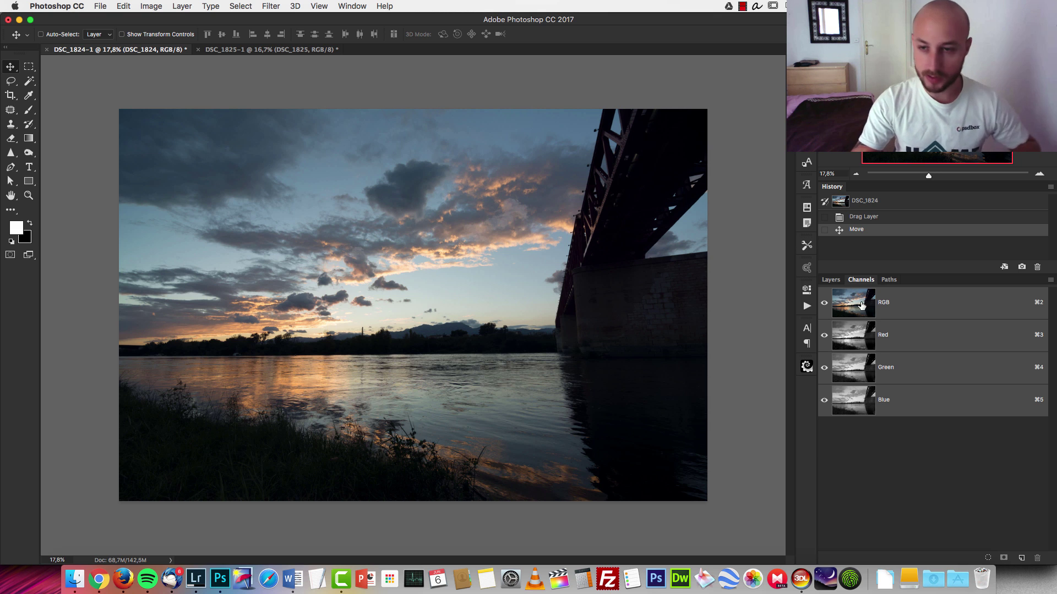
{"action": "key", "text": "super"}
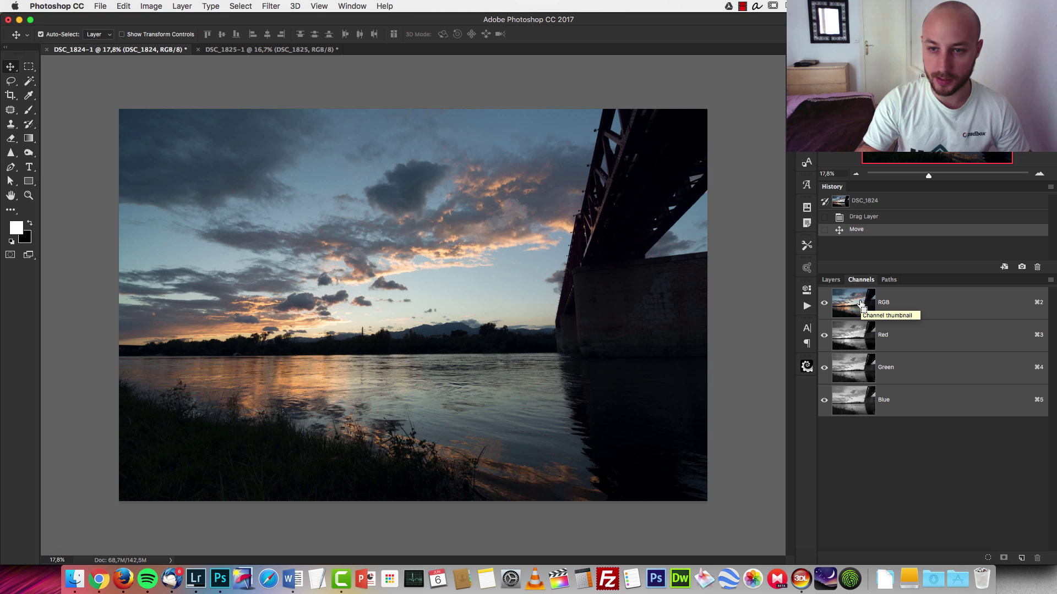
{"action": "left_click", "coordinate": [858, 304], "text": "super"}
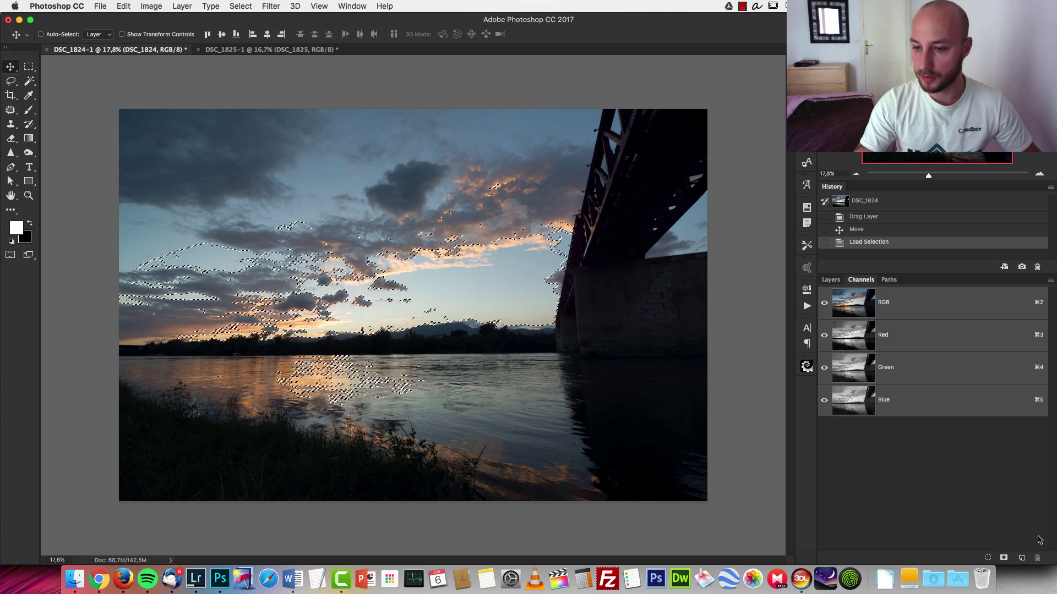
{"action": "left_click", "coordinate": [1003, 558]}
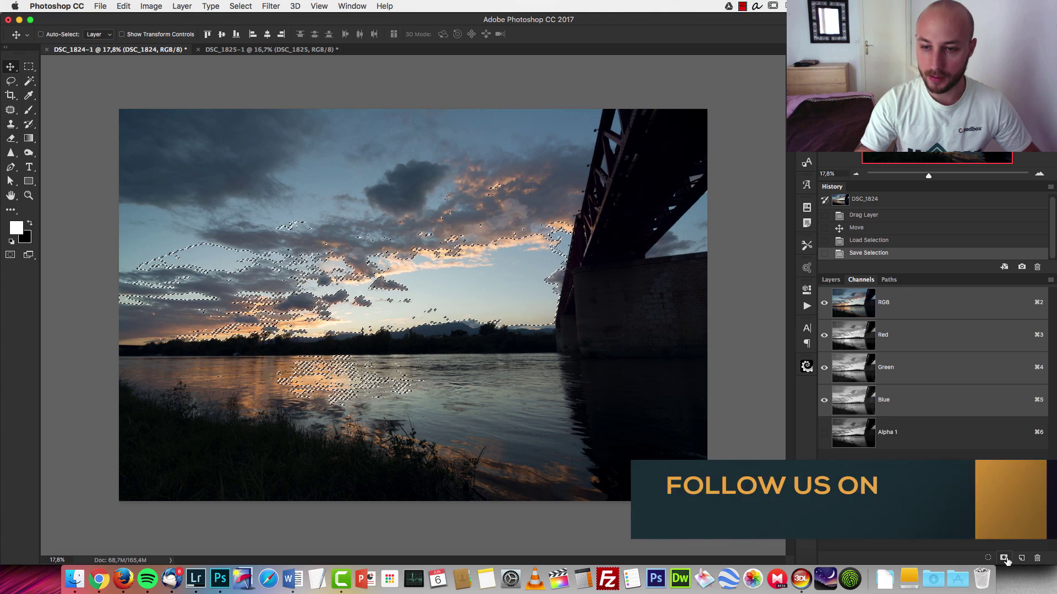
{"action": "key", "text": "super+d"}
{"action": "left_click", "coordinate": [942, 436]}
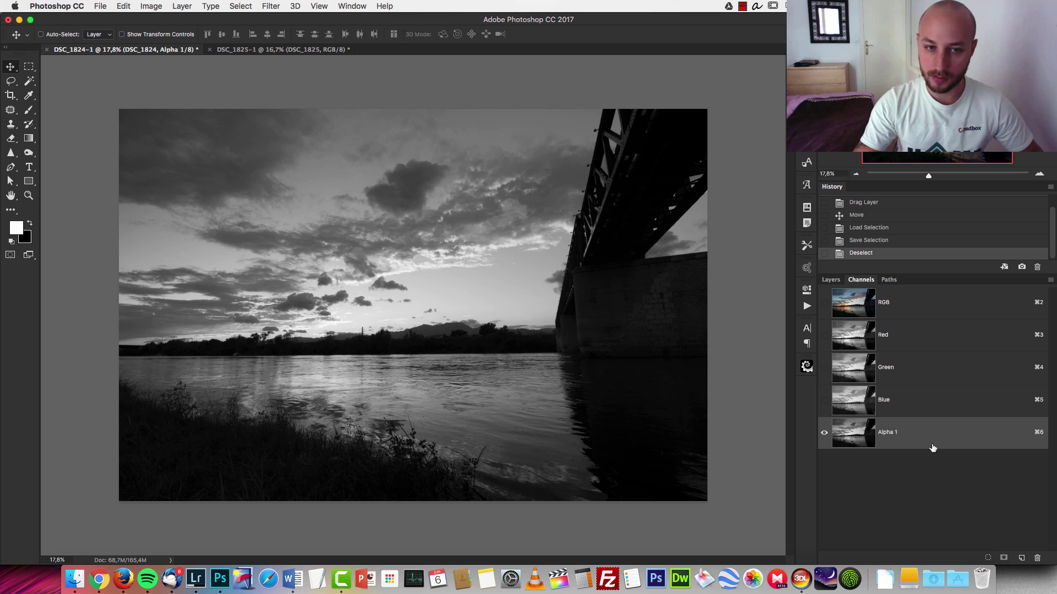
{"action": "left_click", "coordinate": [925, 306]}
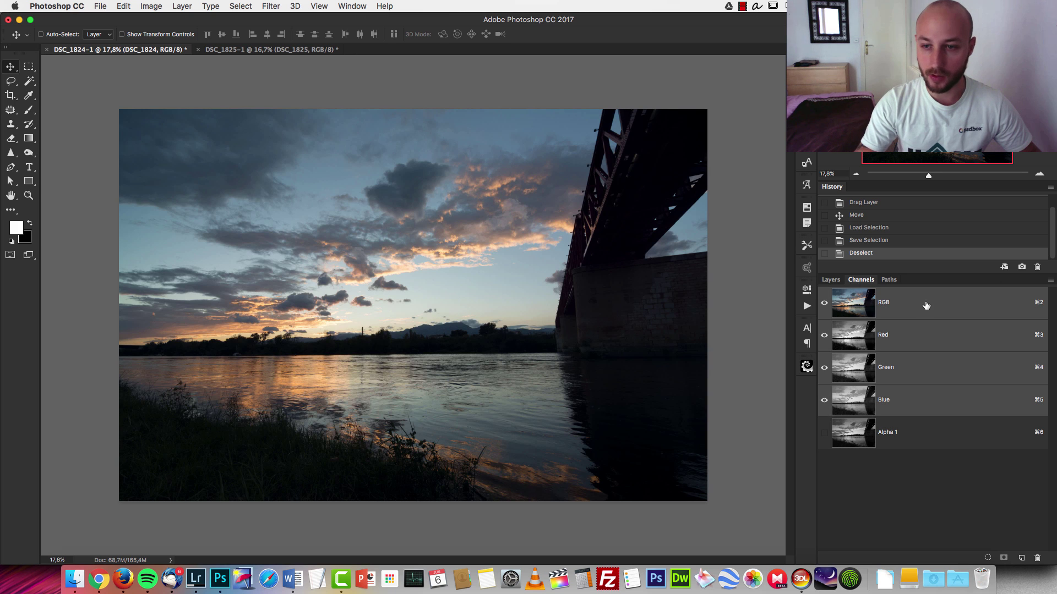
{"action": "left_click", "coordinate": [948, 435]}
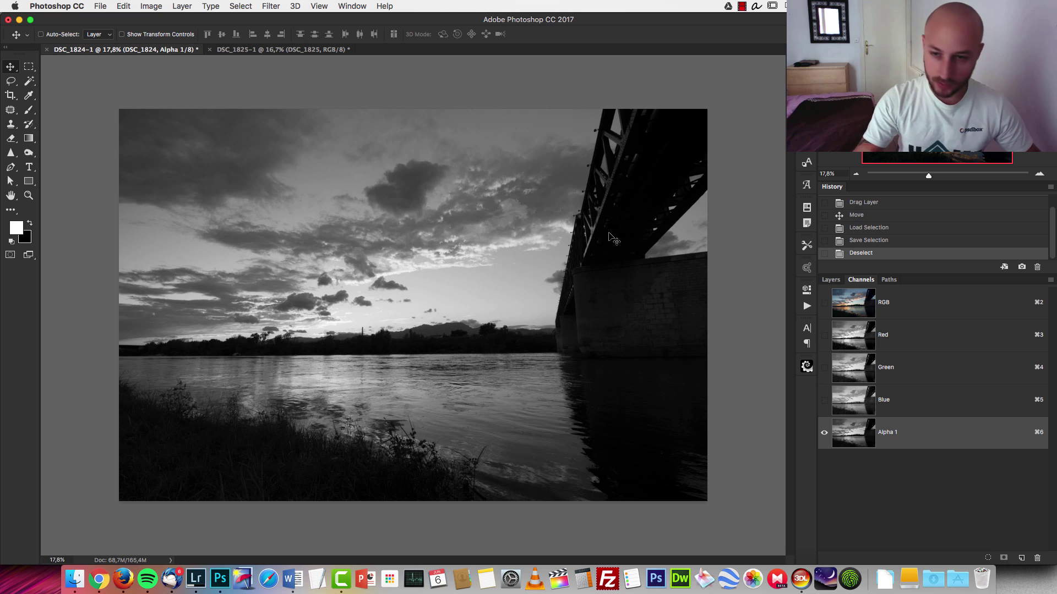
{"action": "key", "text": "super"}
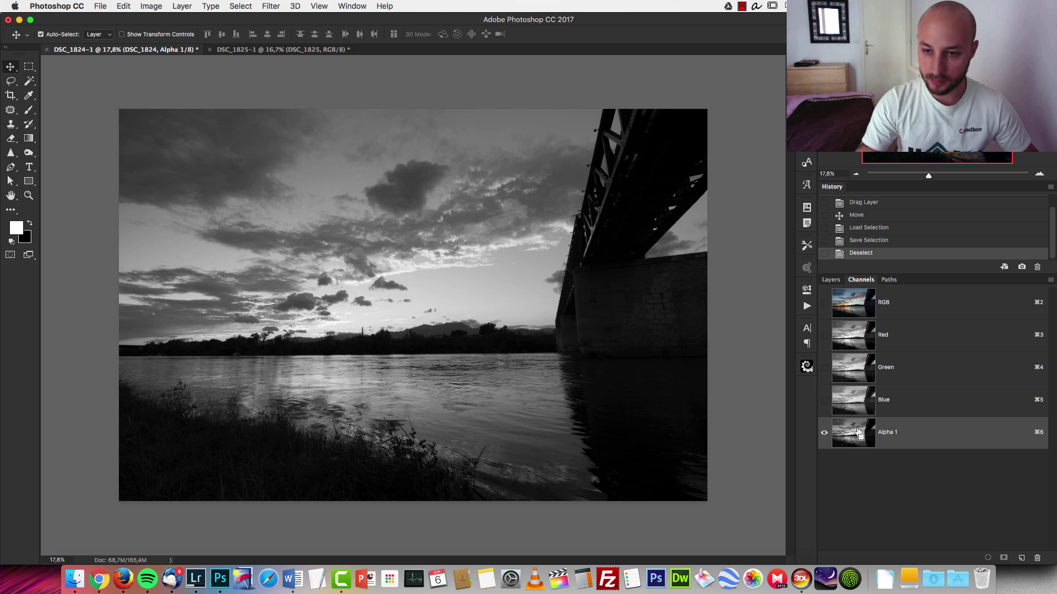
Intersect the Alpha 1 selection with itself and save the narrower highlights as Alpha 2.
{"action": "left_click", "coordinate": [859, 432], "text": "super"}
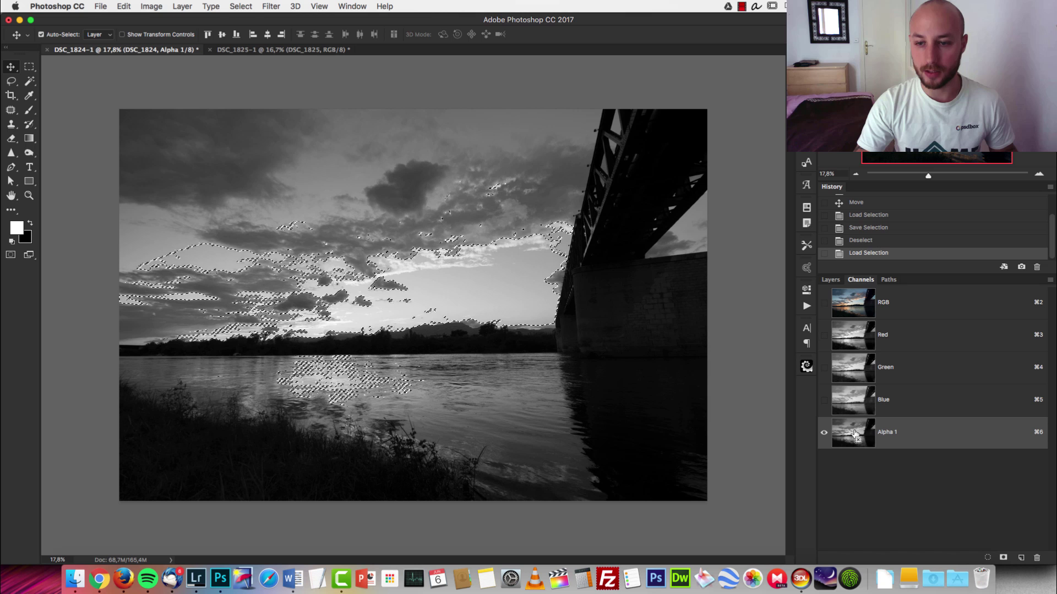
{"action": "left_click", "coordinate": [855, 435], "text": "alt+super"}
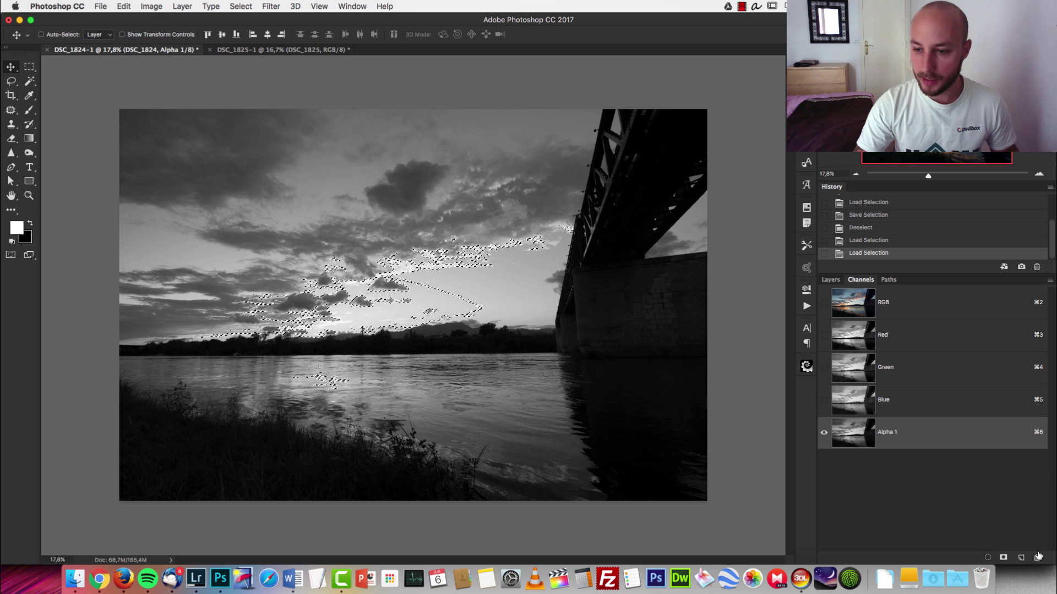
{"action": "left_click", "coordinate": [1005, 559]}
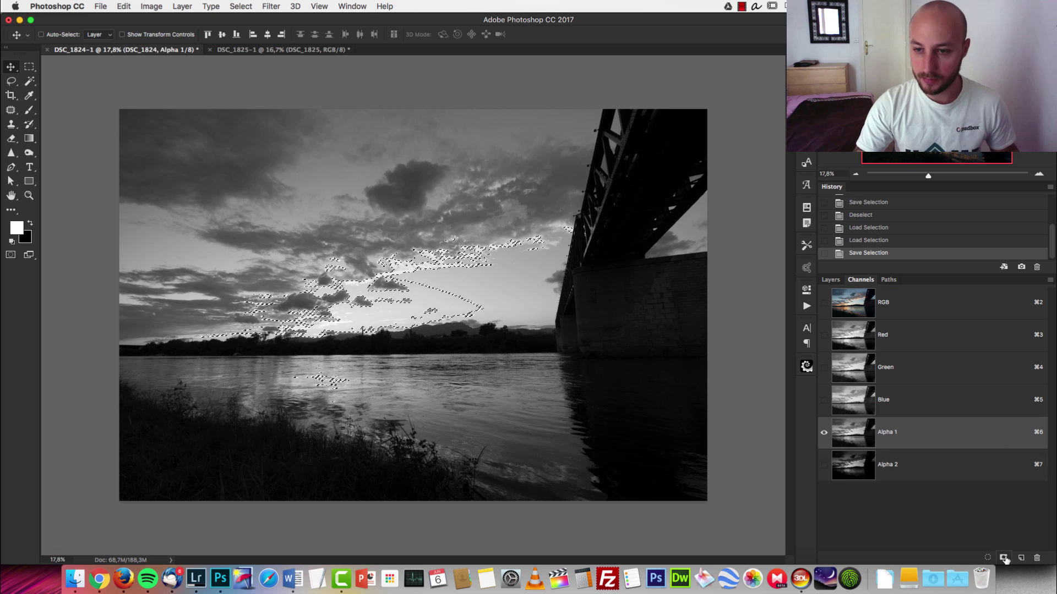
{"action": "left_click", "coordinate": [912, 468]}
{"action": "key", "text": "super+d"}
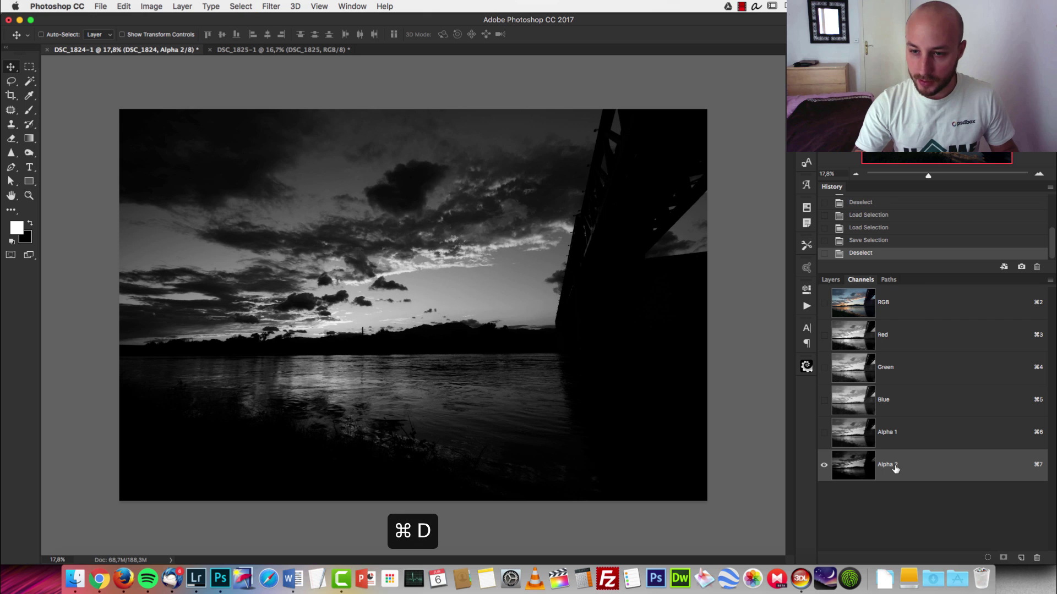
Rename Alpha 2 to 'light 2' and Alpha 1 to 'light 1', fixing a misspelling.
{"action": "double_click", "coordinate": [892, 465]}
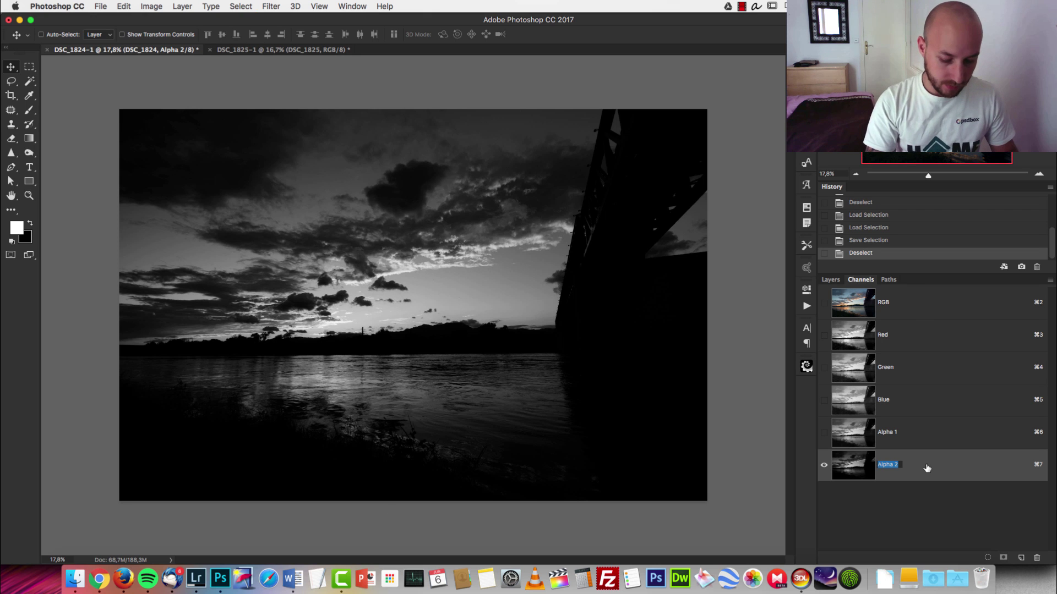
{"action": "type", "text": "light"}
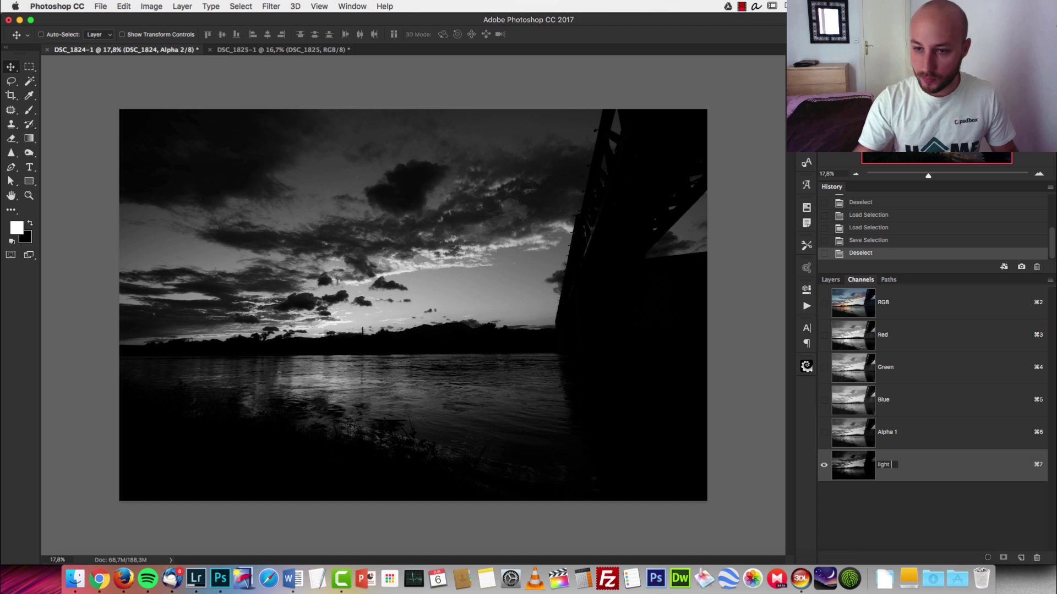
{"action": "type", "text": " 2"}
{"action": "key", "text": "Return"}
{"action": "double_click", "coordinate": [888, 434]}
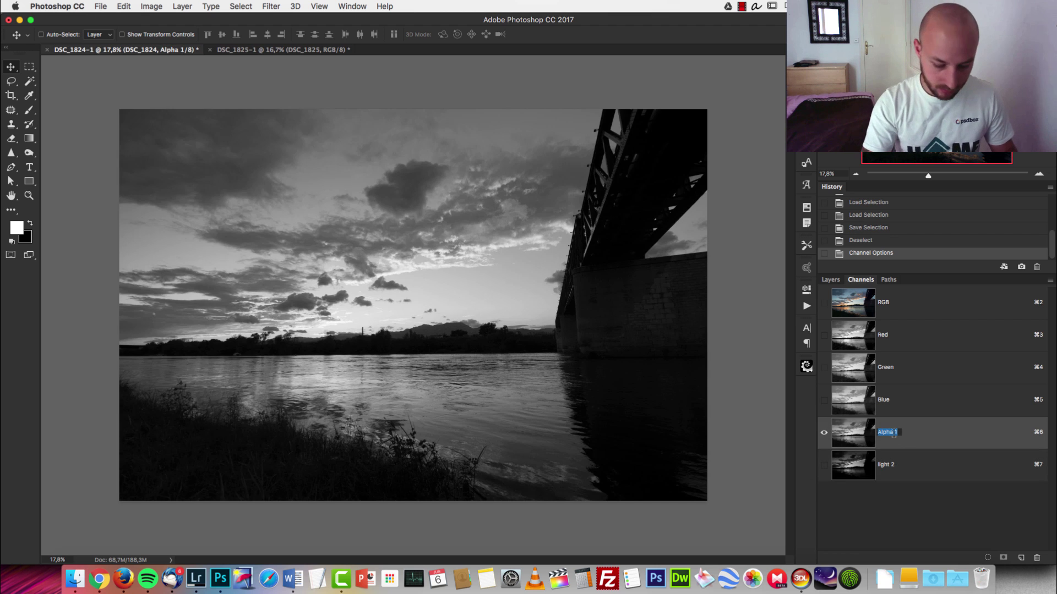
{"action": "type", "text": "ligh"}
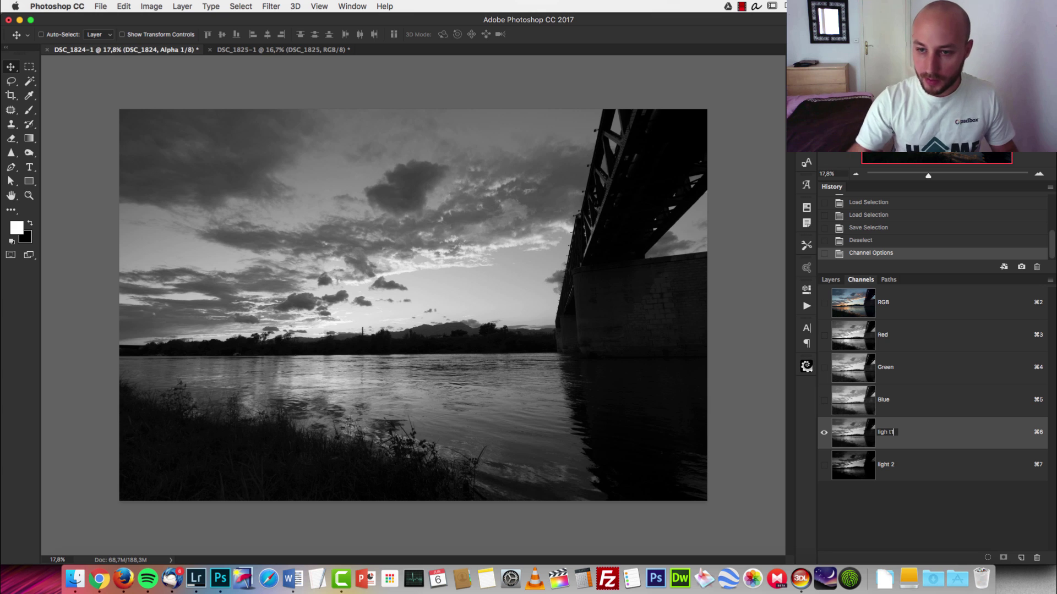
{"action": "key", "text": "Return"}
{"action": "double_click", "coordinate": [888, 433]}
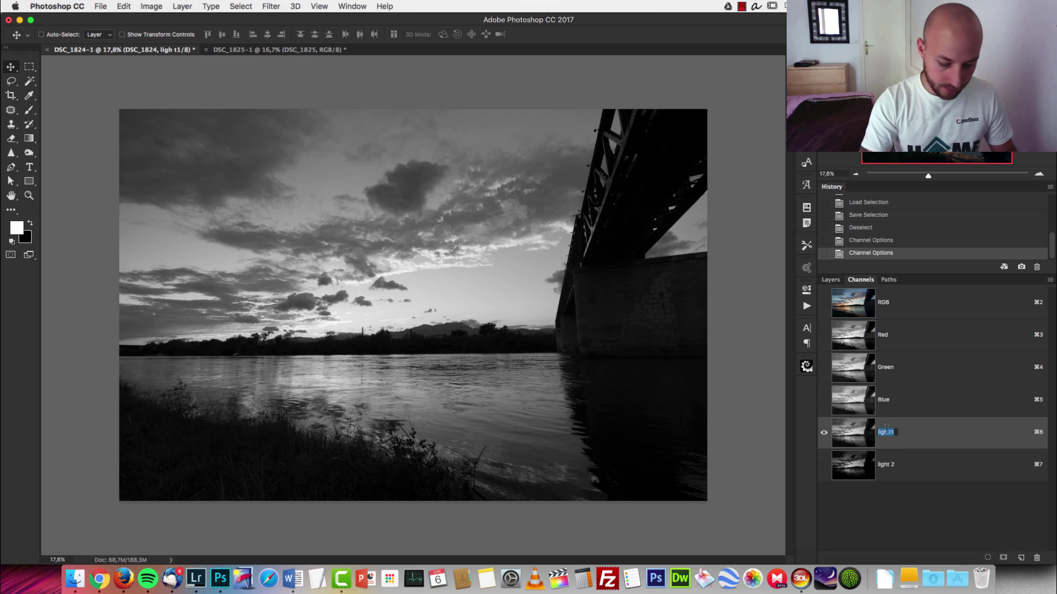
{"action": "key", "text": "BackSpace"}
{"action": "type", "text": "light 1"}
{"action": "key", "text": "Return"}
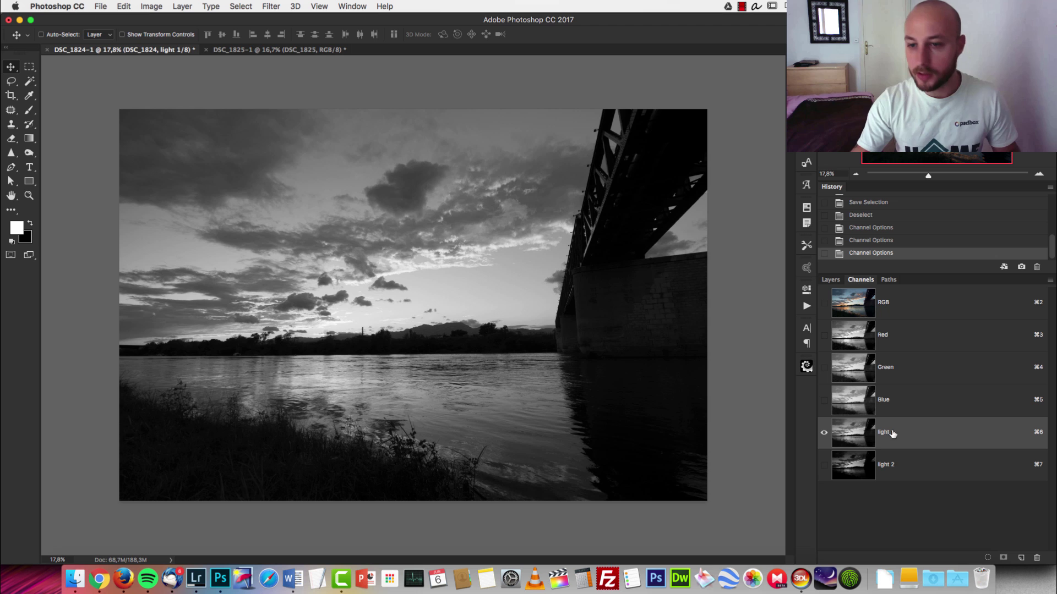
Intersect the light 2 selection with itself, save it as a channel, and name it 'light 3'.
{"action": "left_click", "coordinate": [926, 462]}
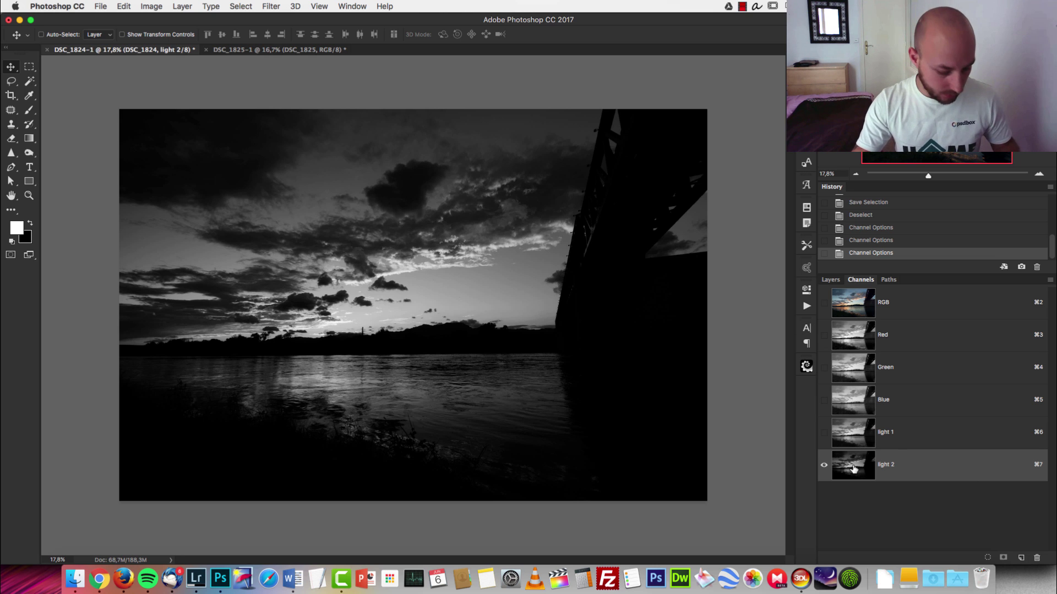
{"action": "key", "text": "super"}
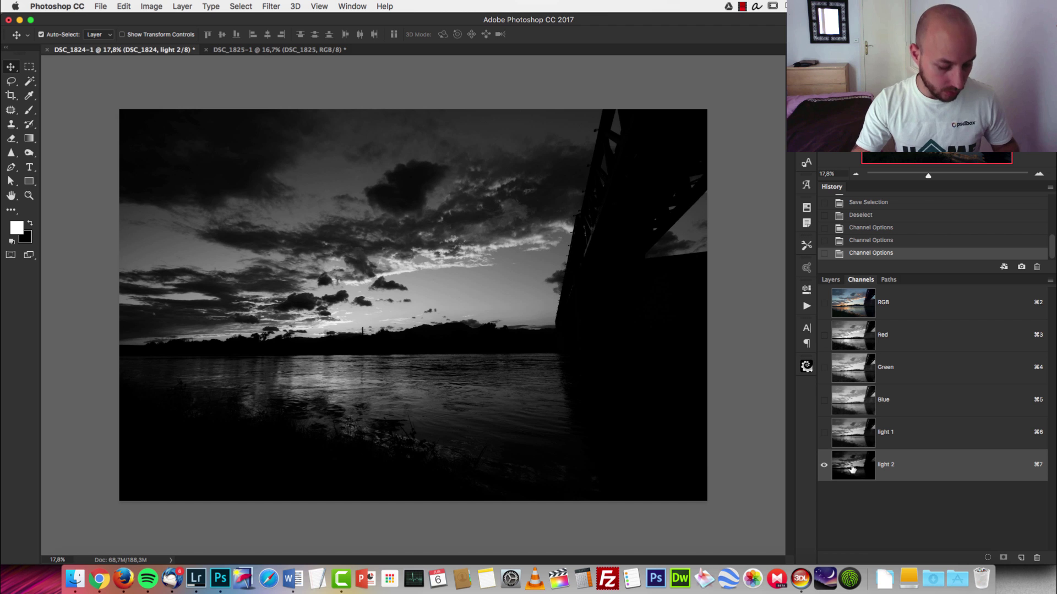
{"action": "left_click", "coordinate": [857, 469], "text": "super"}
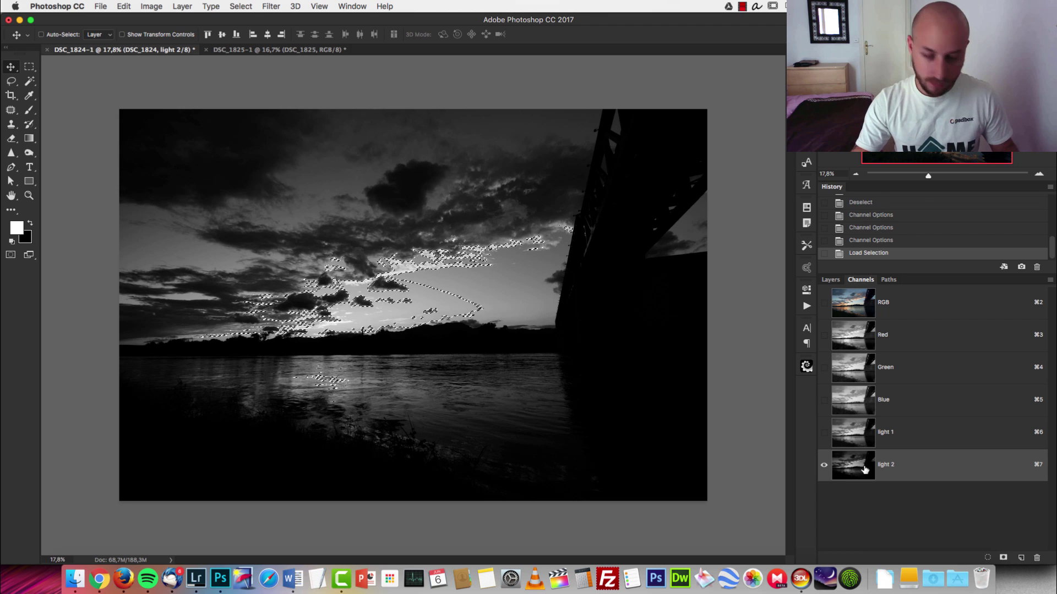
{"action": "key", "text": "super+d"}
{"action": "left_click", "coordinate": [864, 470], "text": "super"}
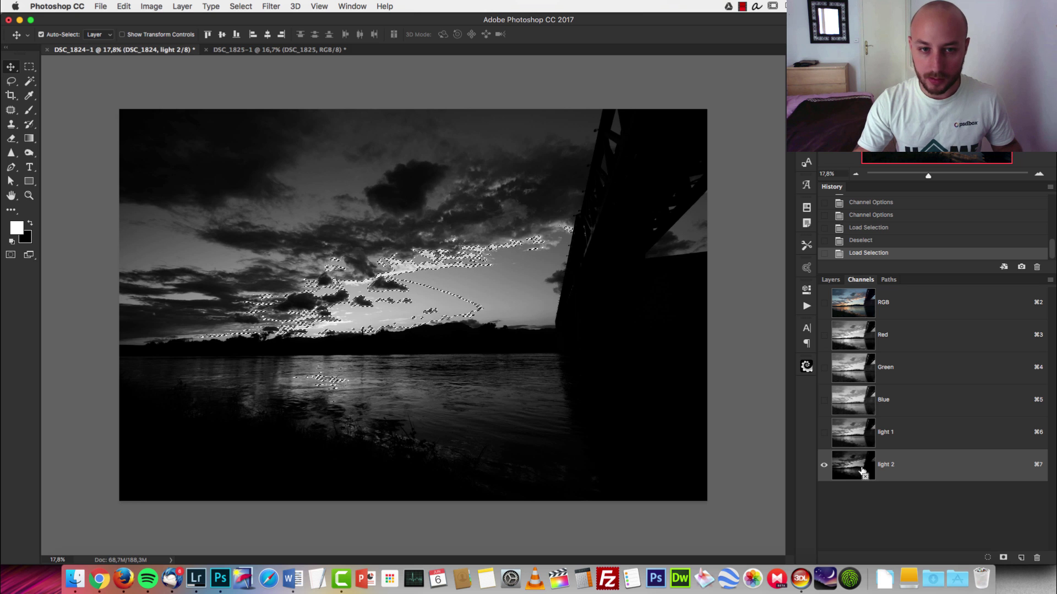
{"action": "left_click", "coordinate": [863, 469], "text": "super"}
{"action": "left_click", "coordinate": [1003, 557]}
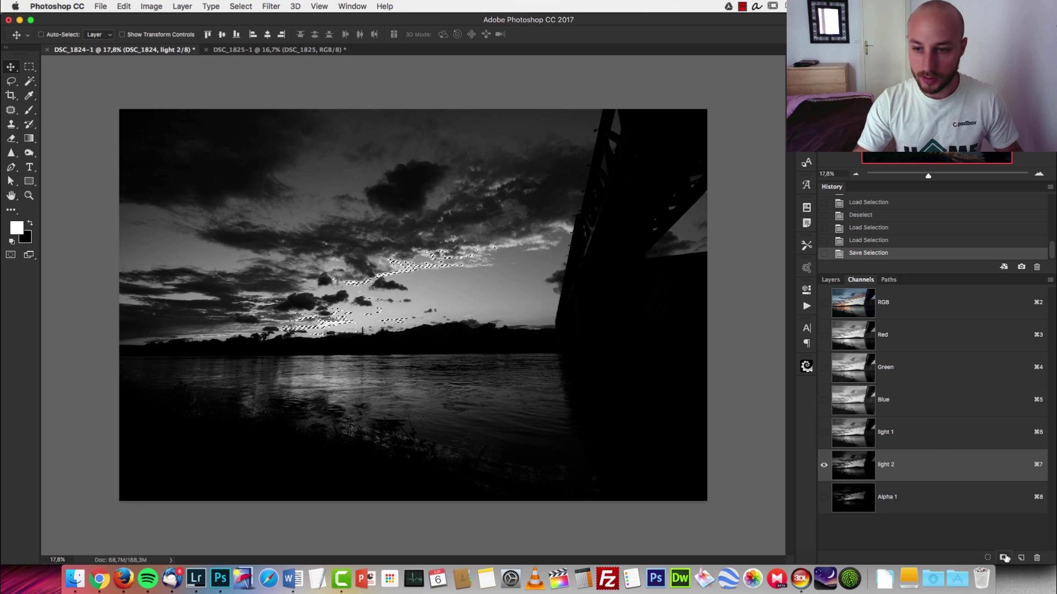
{"action": "left_click", "coordinate": [914, 497]}
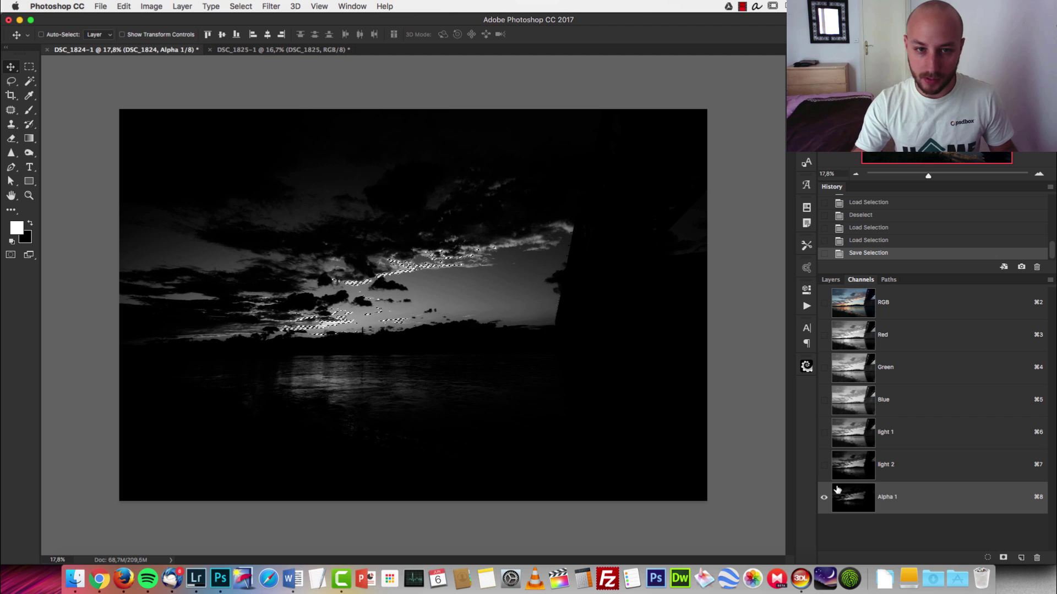
{"action": "key", "text": "super+d"}
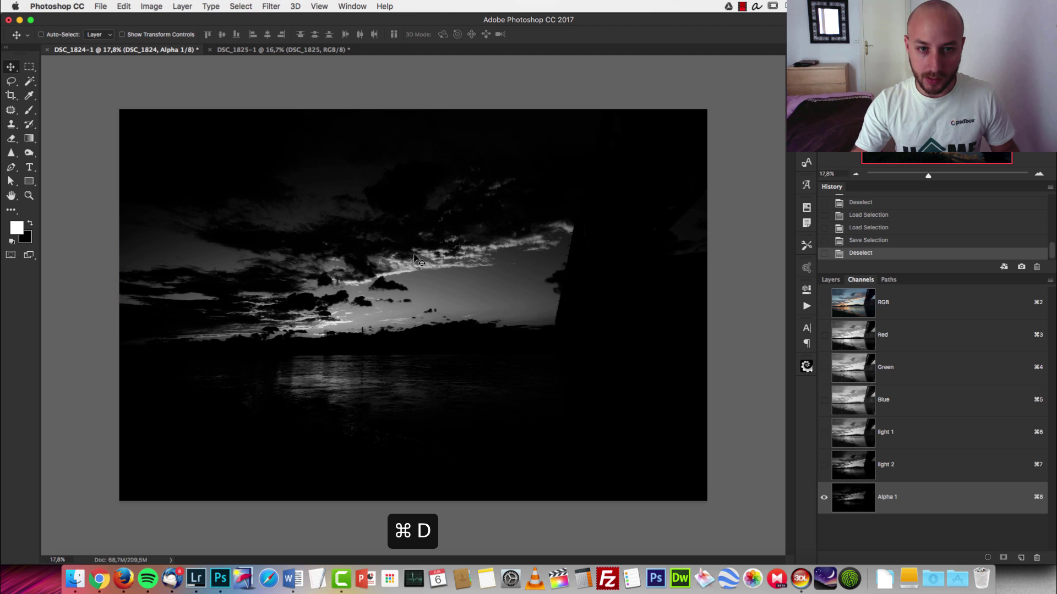
{"action": "double_click", "coordinate": [887, 498]}
{"action": "type", "text": "light 3"}
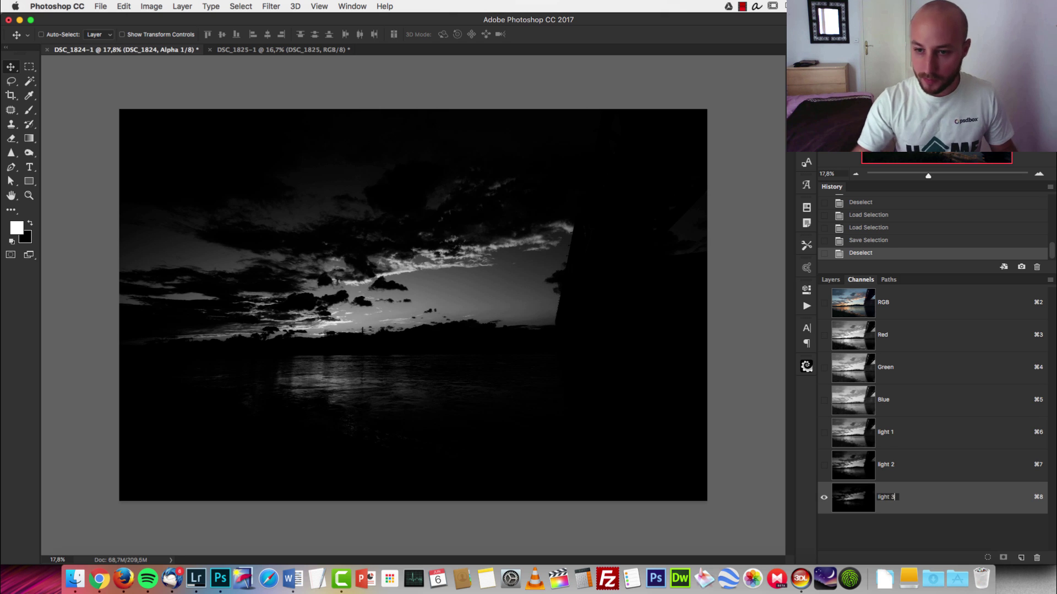
{"action": "key", "text": "Return"}
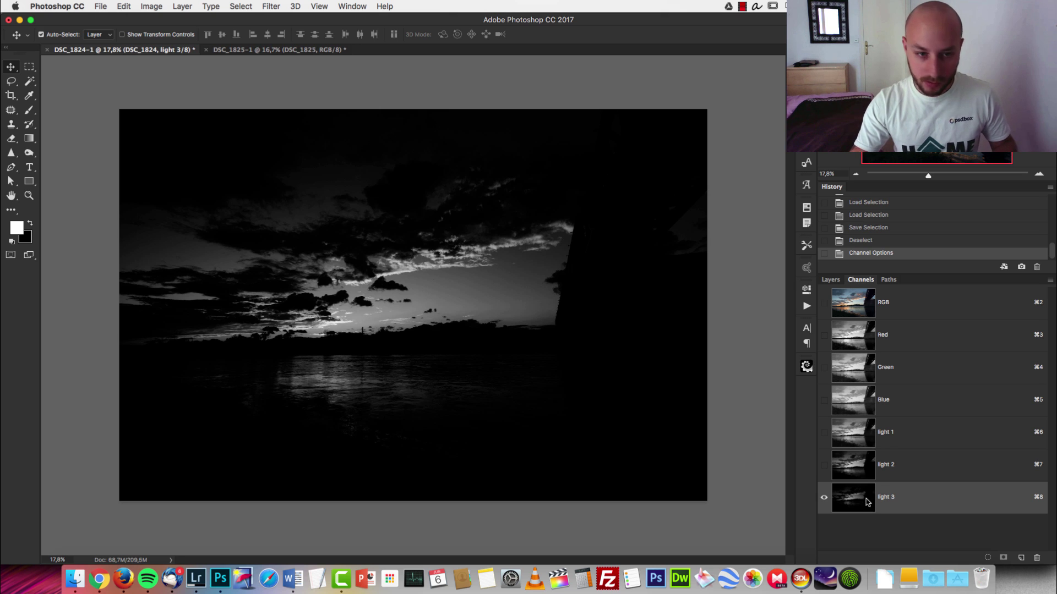
Narrow the light 3 selection further, save it as a channel, and name it 'light 4'.
{"action": "left_click", "coordinate": [868, 501], "text": "super"}
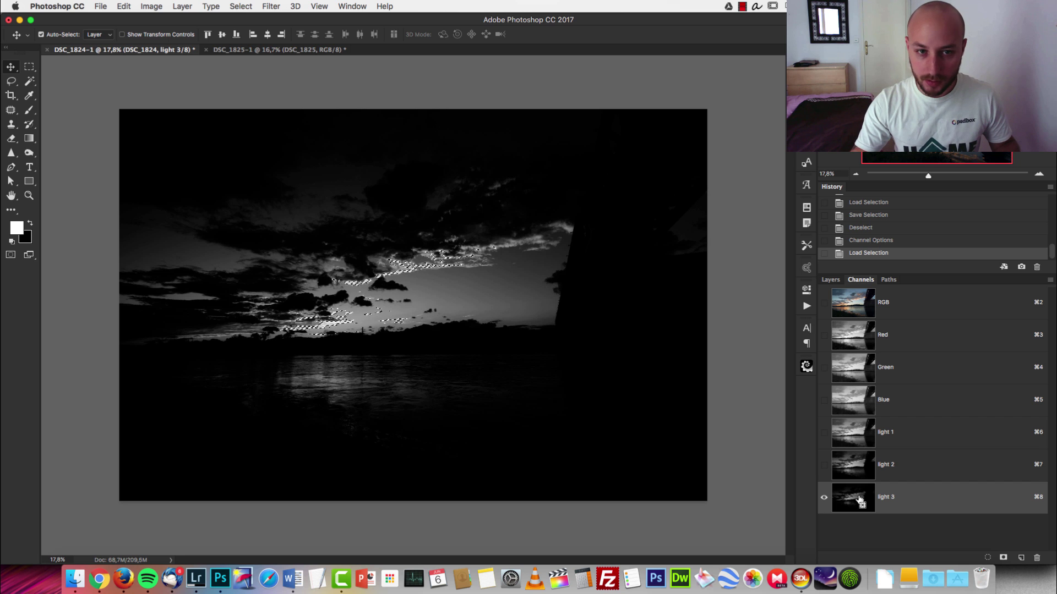
{"action": "left_click", "coordinate": [868, 501], "text": "alt+shift+super"}
{"action": "left_click", "coordinate": [1003, 558]}
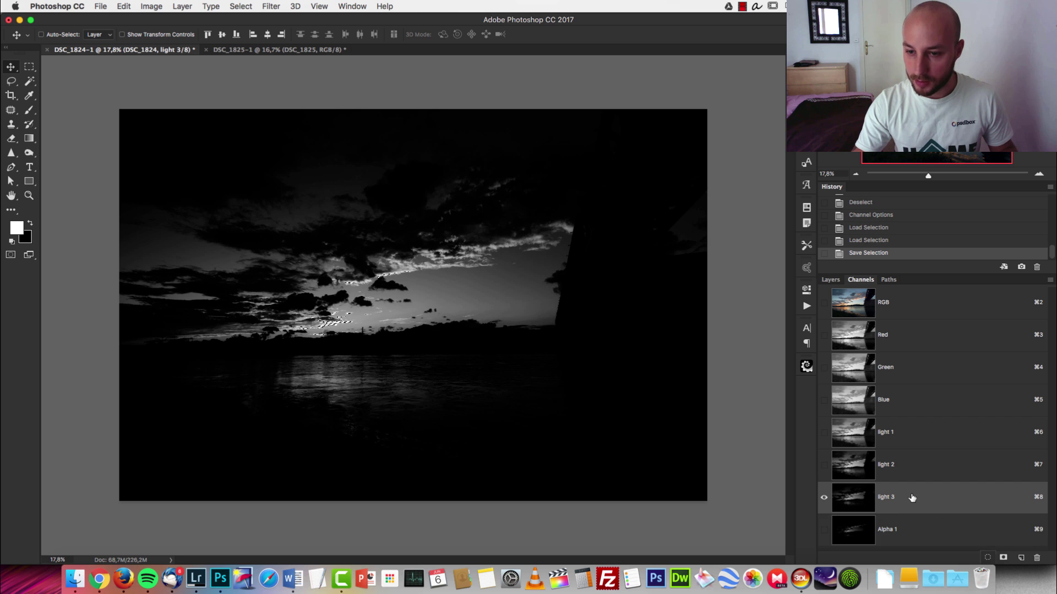
{"action": "left_click", "coordinate": [903, 530]}
{"action": "key", "text": "super+d"}
{"action": "key", "text": "super+d"}
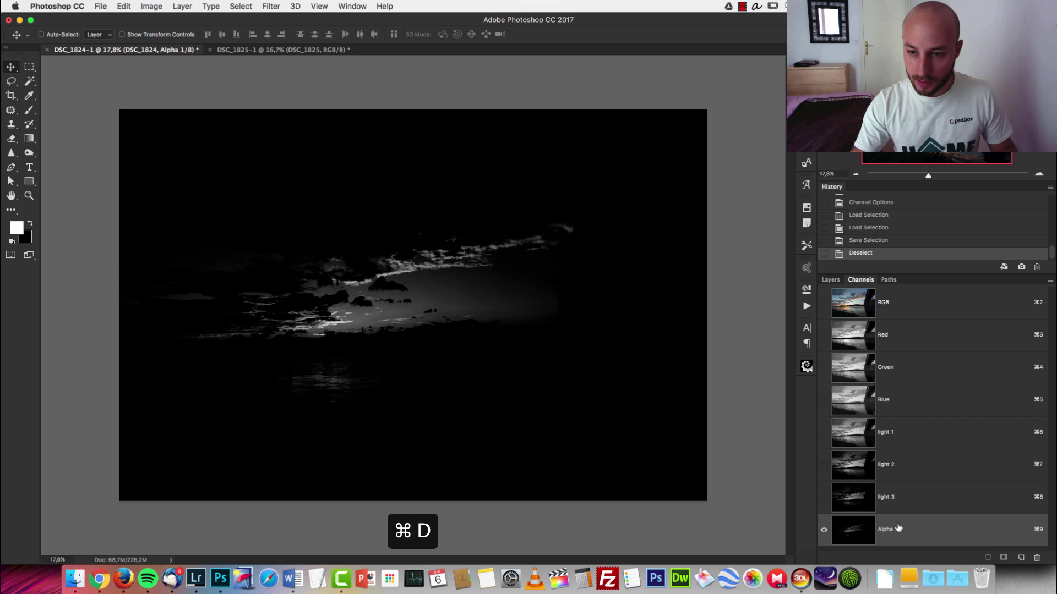
{"action": "double_click", "coordinate": [887, 530]}
{"action": "type", "text": "light 4"}
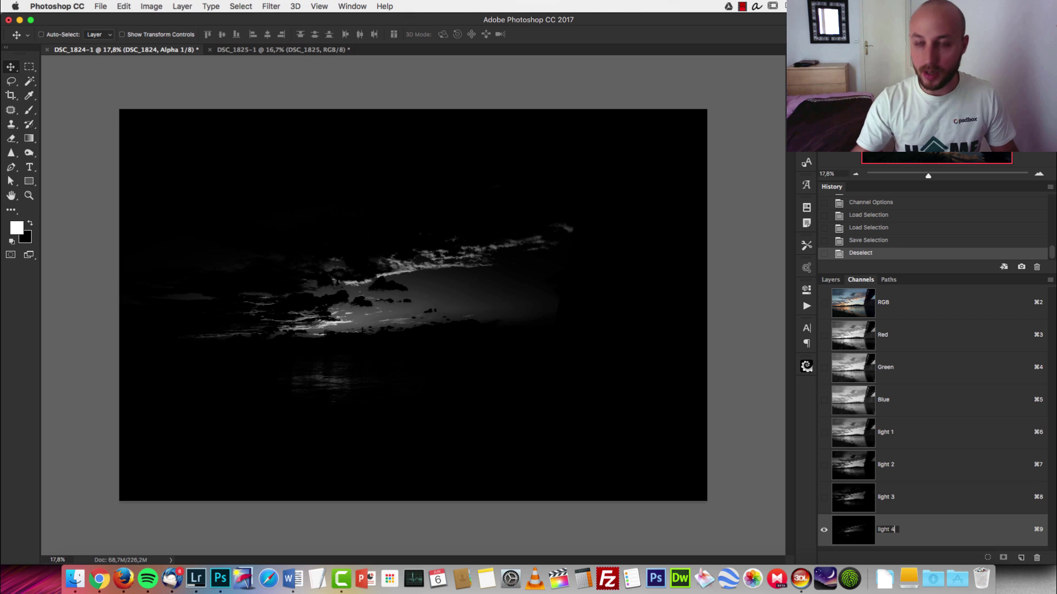
{"action": "key", "text": "Return"}
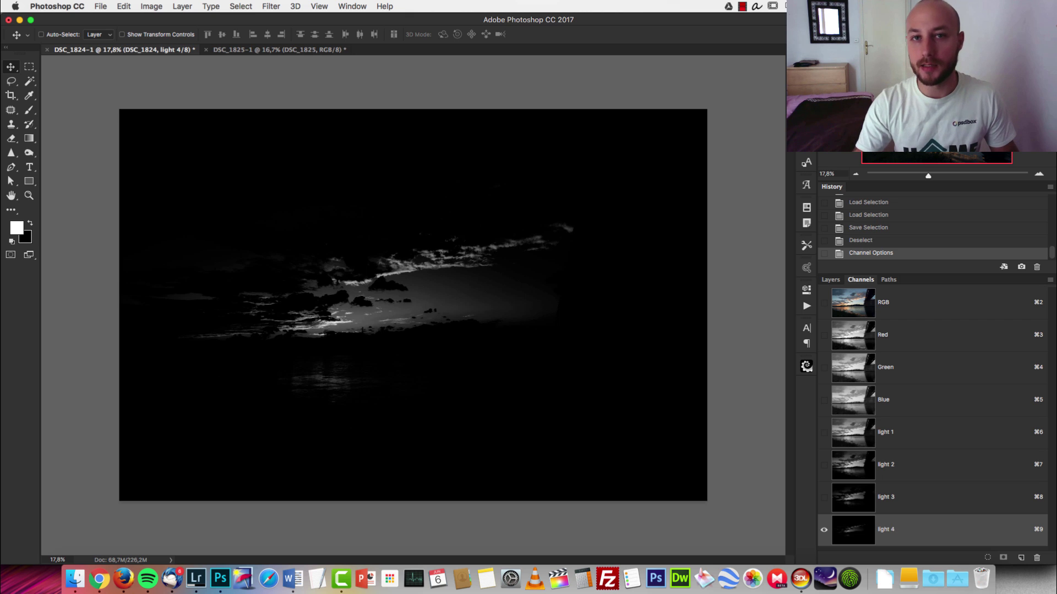
Compare the light 1, light 3 and light 4 masks.
{"action": "left_click", "coordinate": [920, 438]}
{"action": "left_click", "coordinate": [940, 503]}
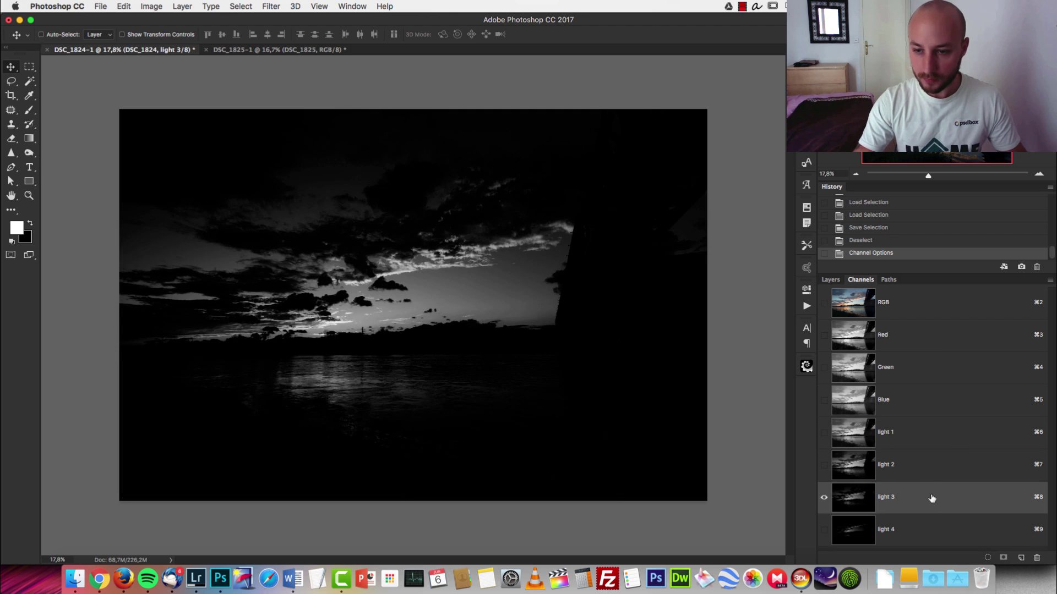
{"action": "left_click", "coordinate": [933, 524]}
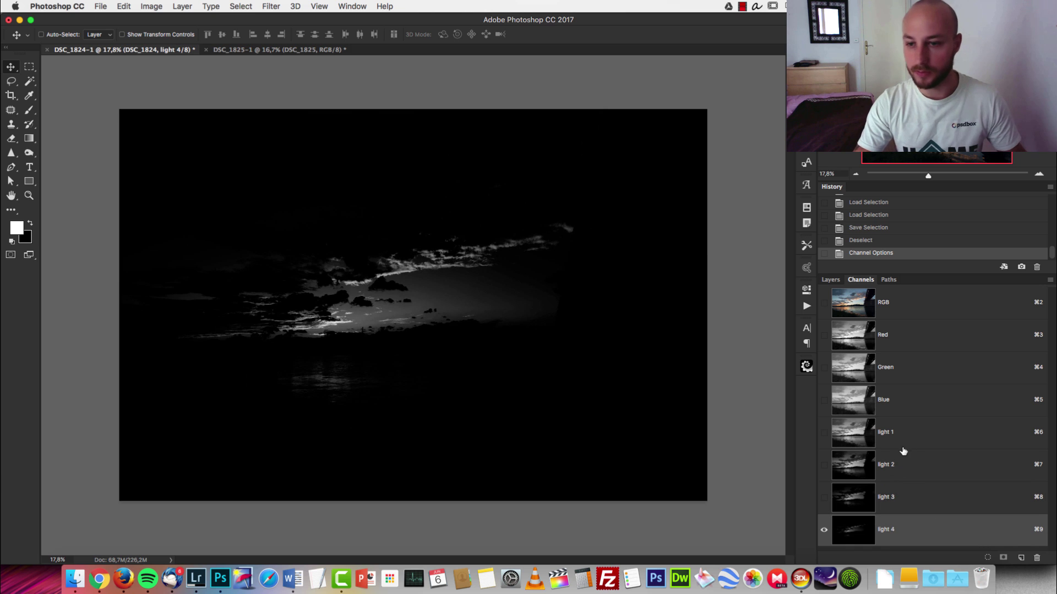
Load the RGB luminosity, invert it, and save the dark tones as channel 'Dark 1'.
{"action": "left_click", "coordinate": [916, 308]}
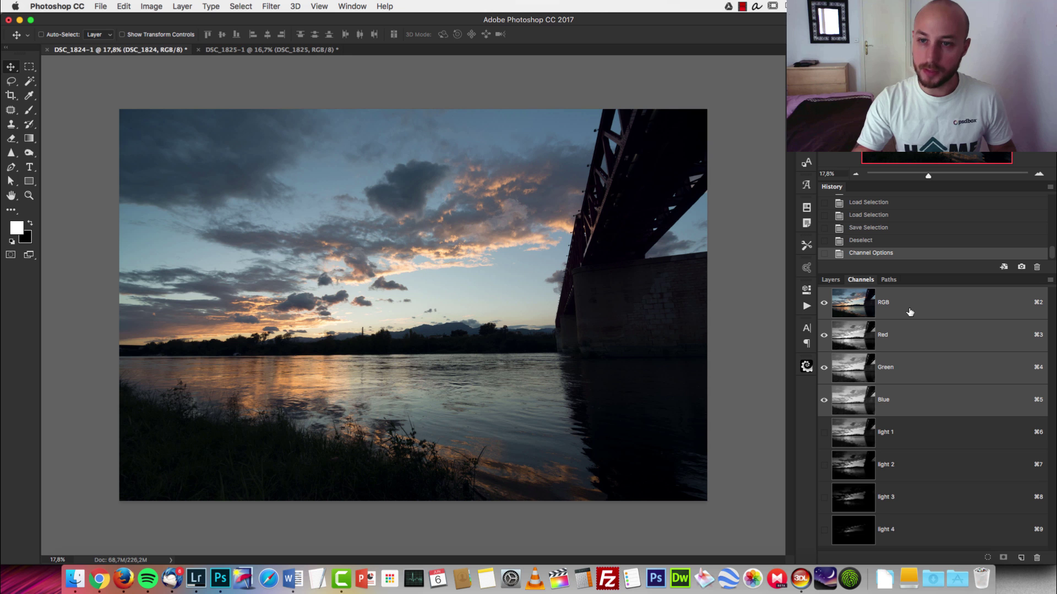
{"action": "left_click", "coordinate": [839, 300], "text": "super"}
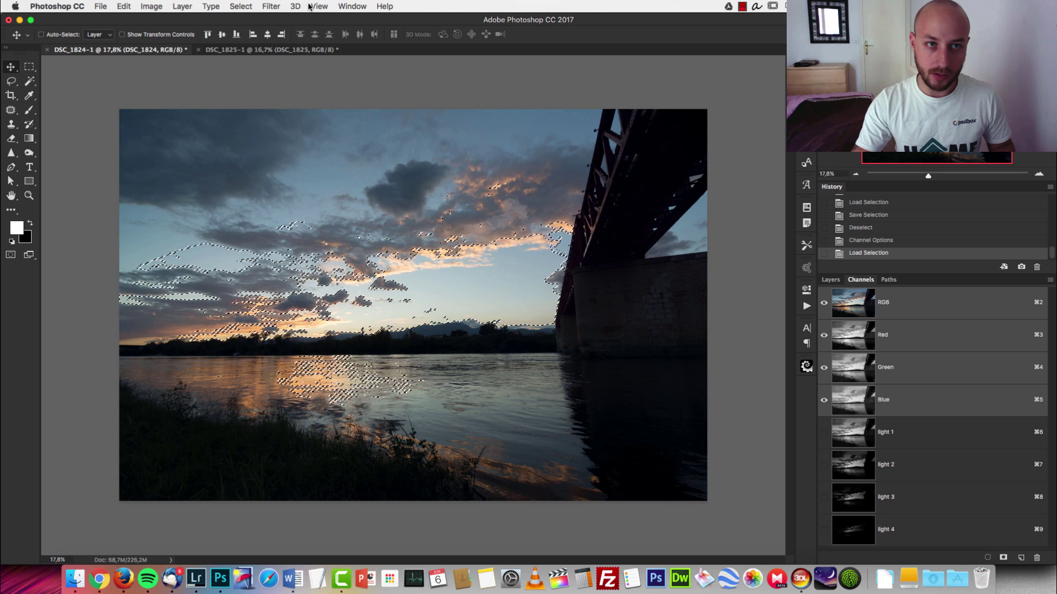
{"action": "left_click", "coordinate": [242, 6]}
{"action": "left_click", "coordinate": [249, 50]}
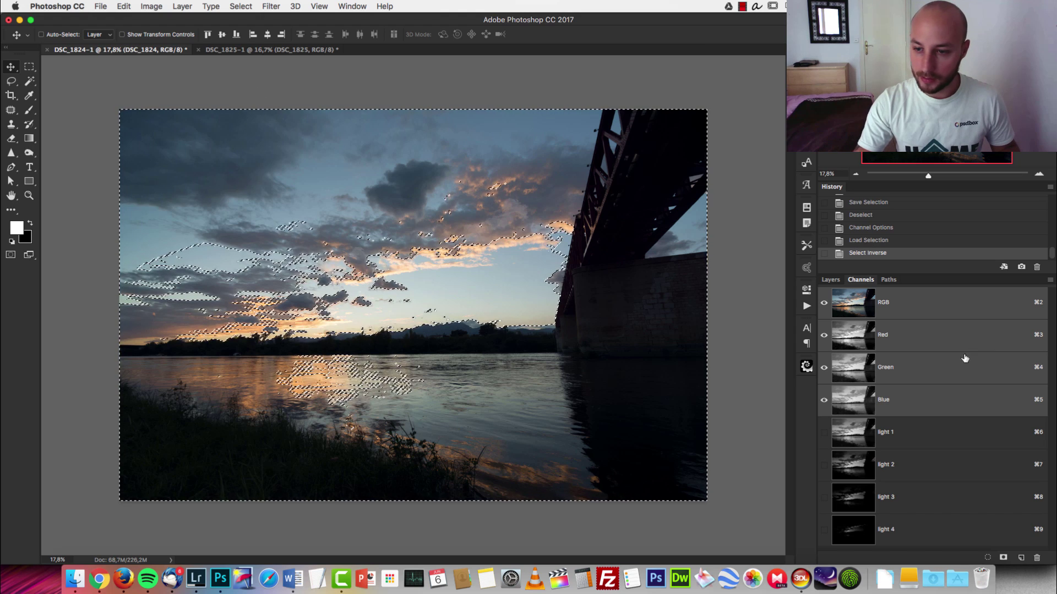
{"action": "left_click", "coordinate": [1003, 558]}
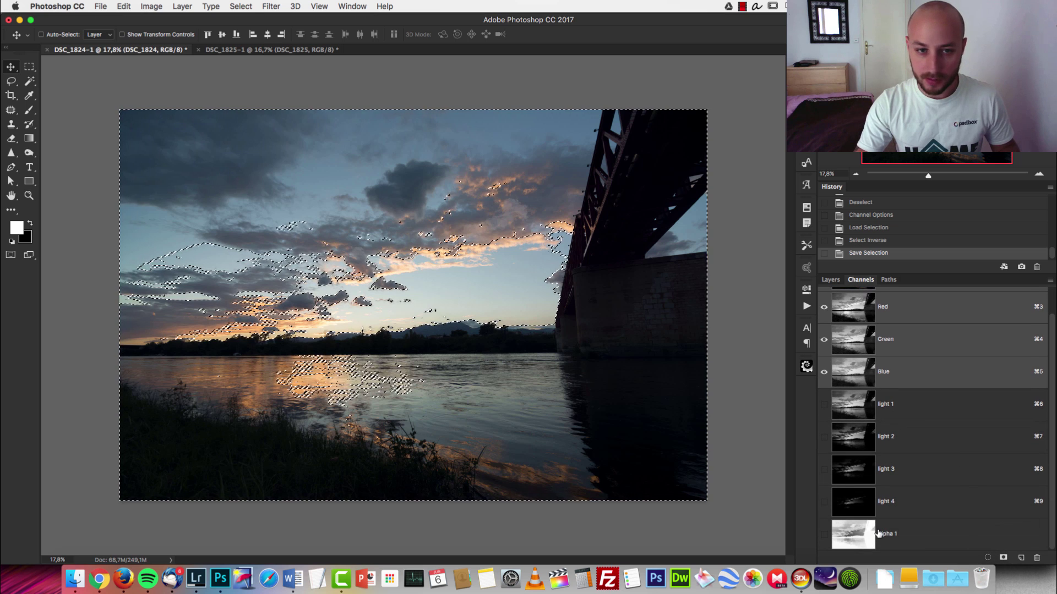
{"action": "left_click", "coordinate": [902, 534]}
{"action": "key", "text": "super+d"}
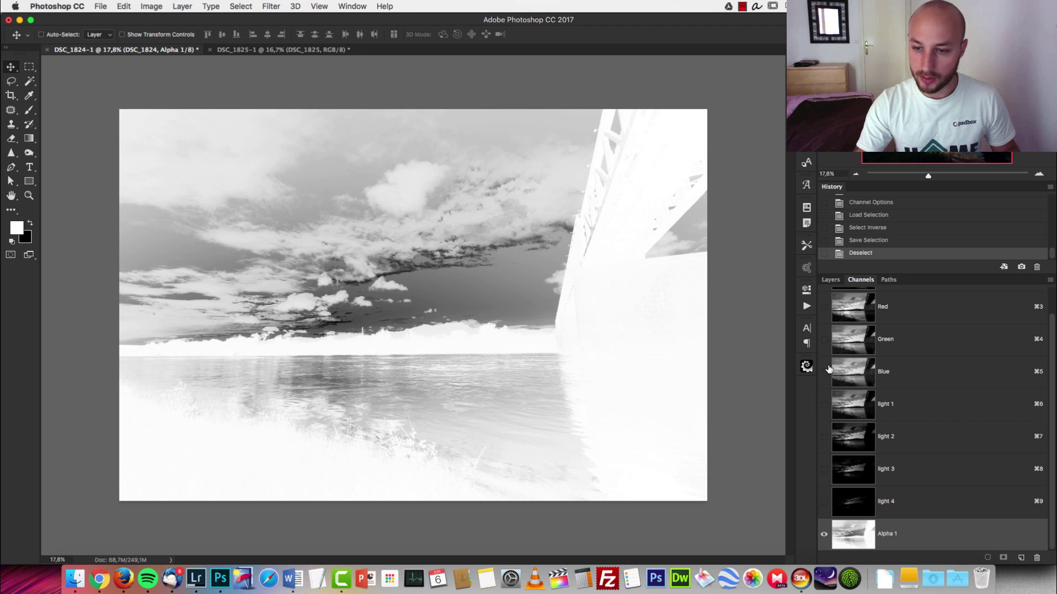
{"action": "double_click", "coordinate": [885, 535]}
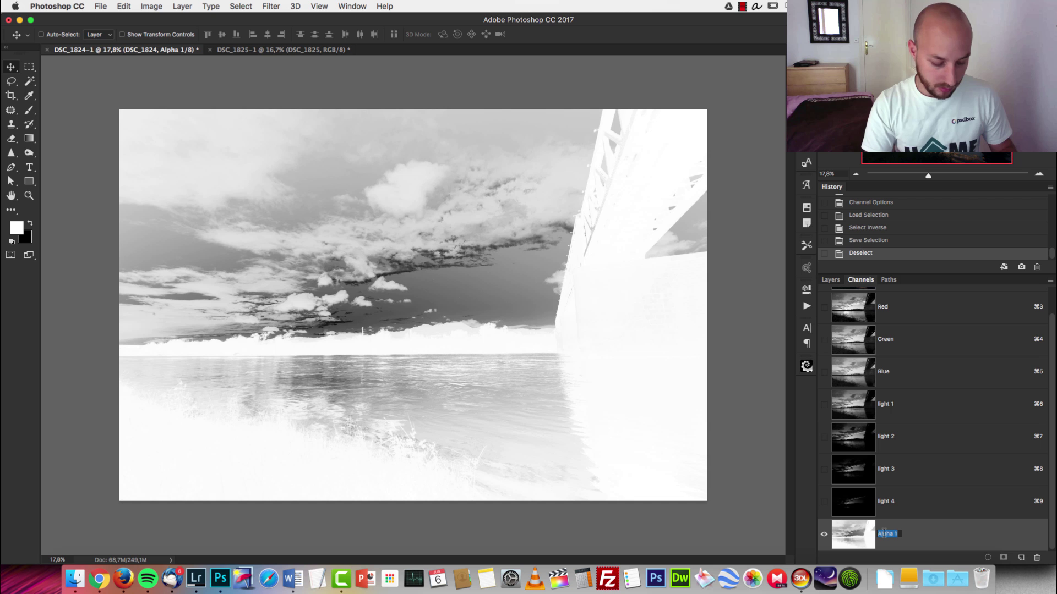
{"action": "type", "text": "Dark"}
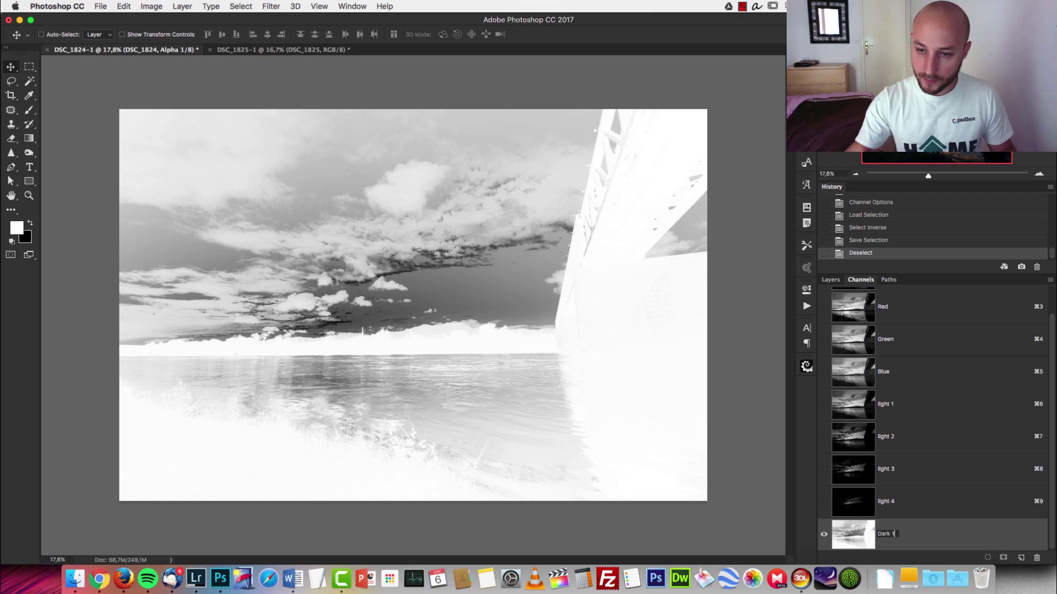
{"action": "key", "text": "Return"}
Intersect the Dark 1 selection with itself, save it, and name the channel 'Dark 3'.
{"action": "left_click", "coordinate": [856, 537], "text": "super"}
{"action": "key", "text": "super"}
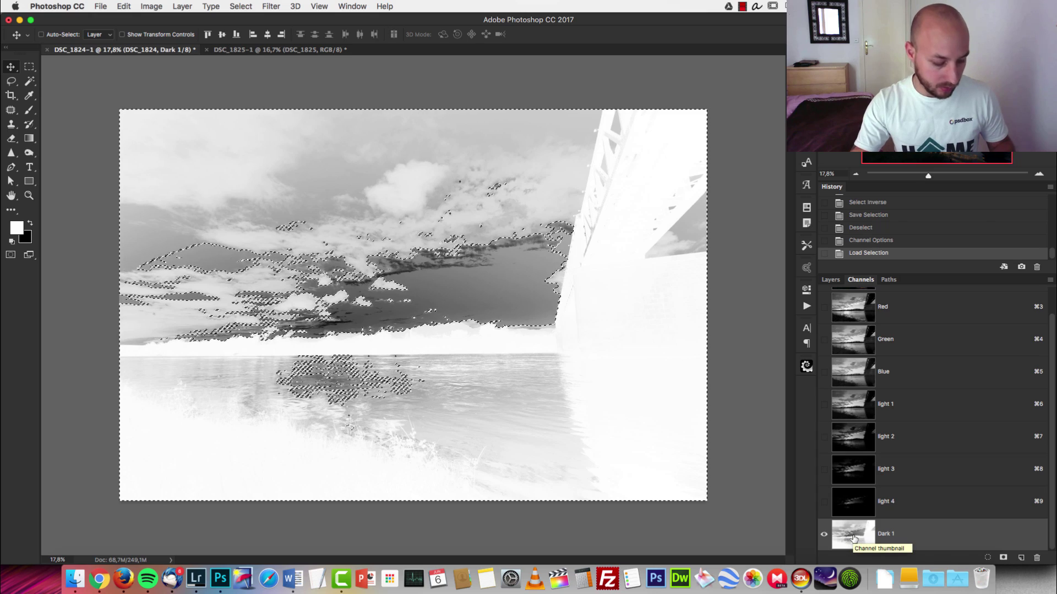
{"action": "left_click", "coordinate": [855, 538], "text": "super"}
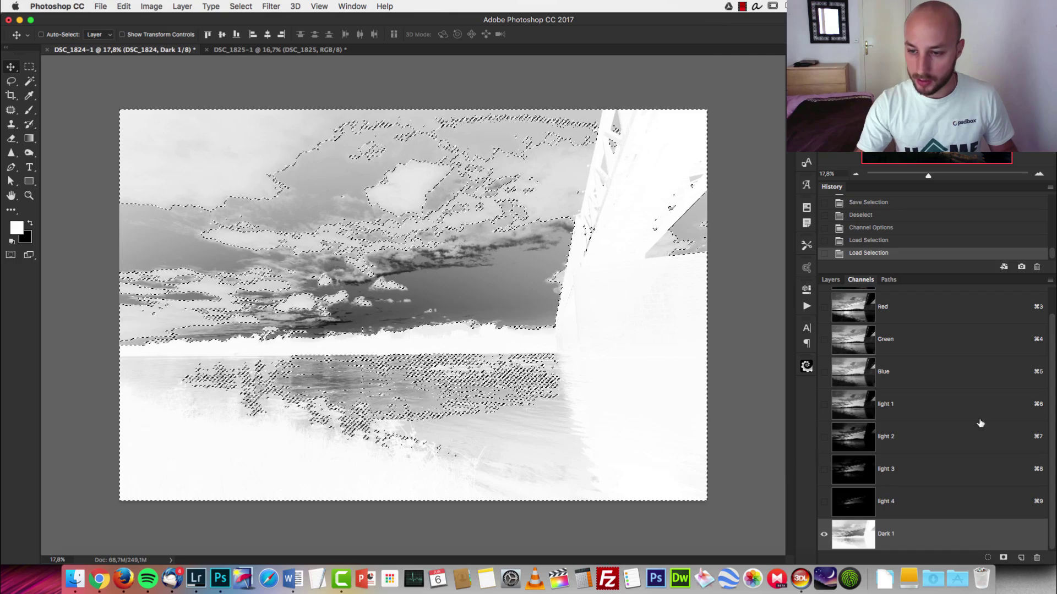
{"action": "left_click", "coordinate": [1003, 558]}
{"action": "scroll", "coordinate": [995, 546], "scroll_direction": "down", "scroll_amount": 1}
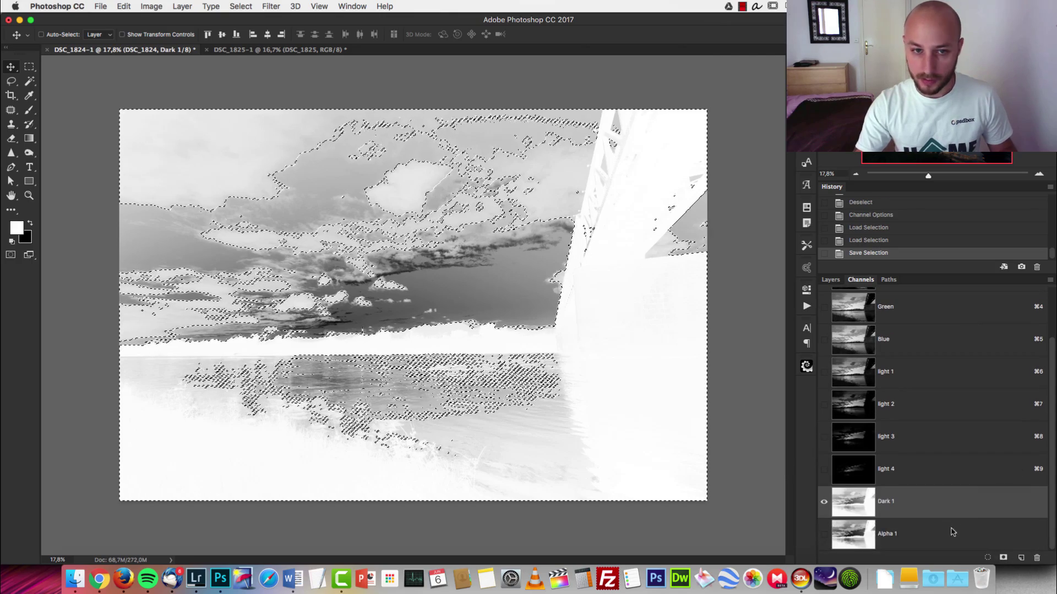
{"action": "left_click", "coordinate": [886, 534]}
{"action": "key", "text": "super+d"}
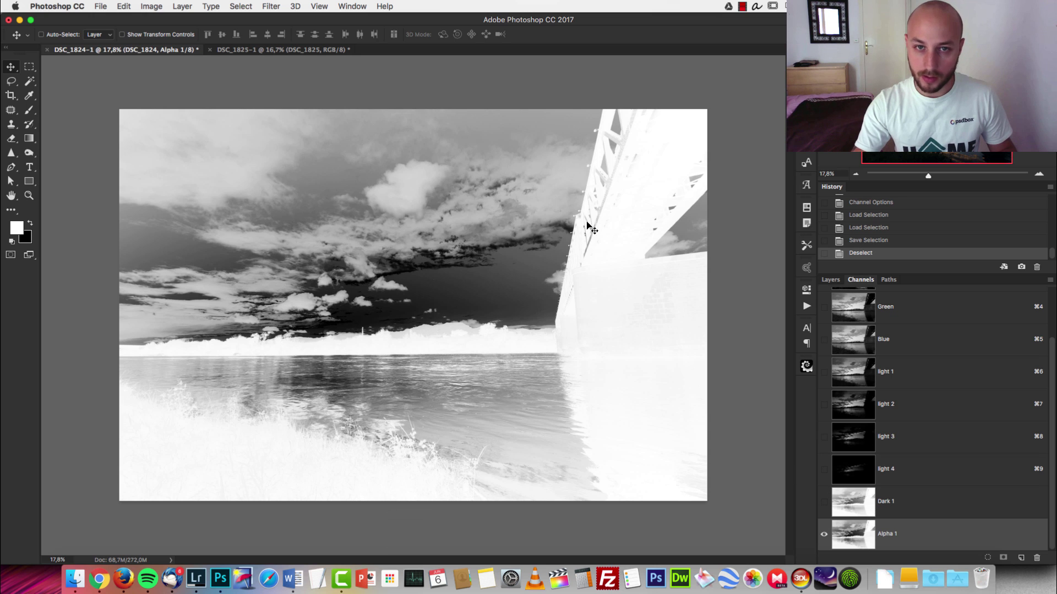
{"action": "double_click", "coordinate": [887, 533]}
{"action": "type", "text": "Dark 3"}
{"action": "key", "text": "Return"}
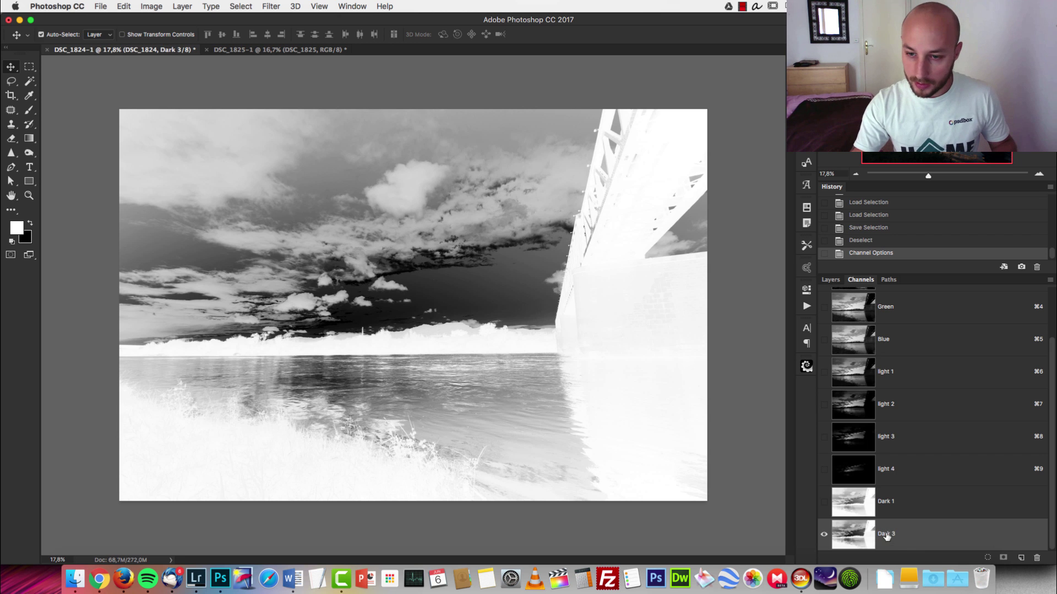
Reload Dark 3 and save it plus a further-narrowed intersection as new alpha channels.
{"action": "left_click", "coordinate": [855, 536], "text": "super"}
{"action": "key", "text": "super+d"}
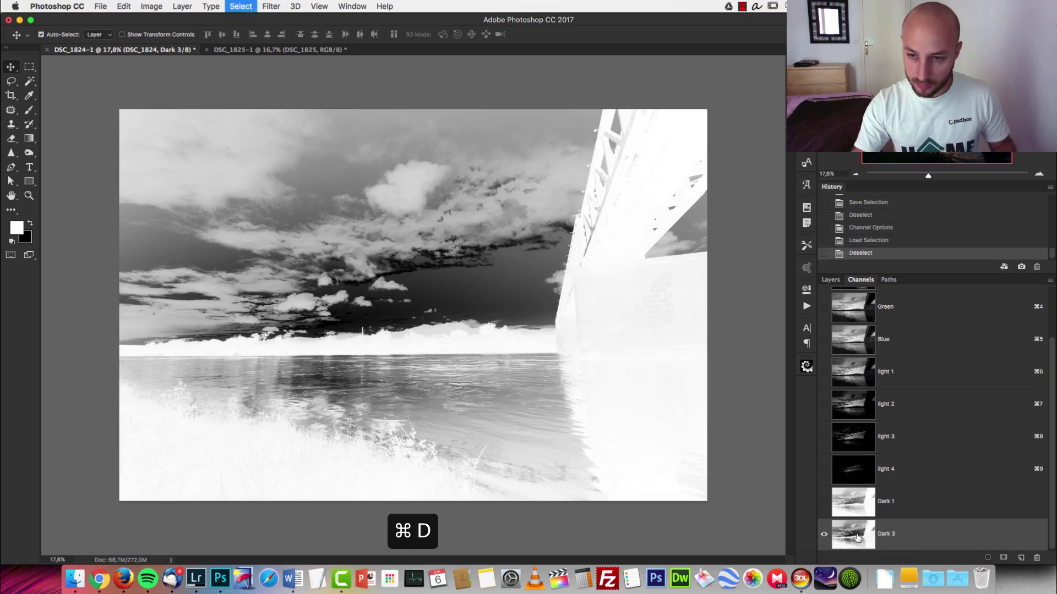
{"action": "double_click", "coordinate": [857, 538], "text": "super"}
{"action": "key", "text": "Escape"}
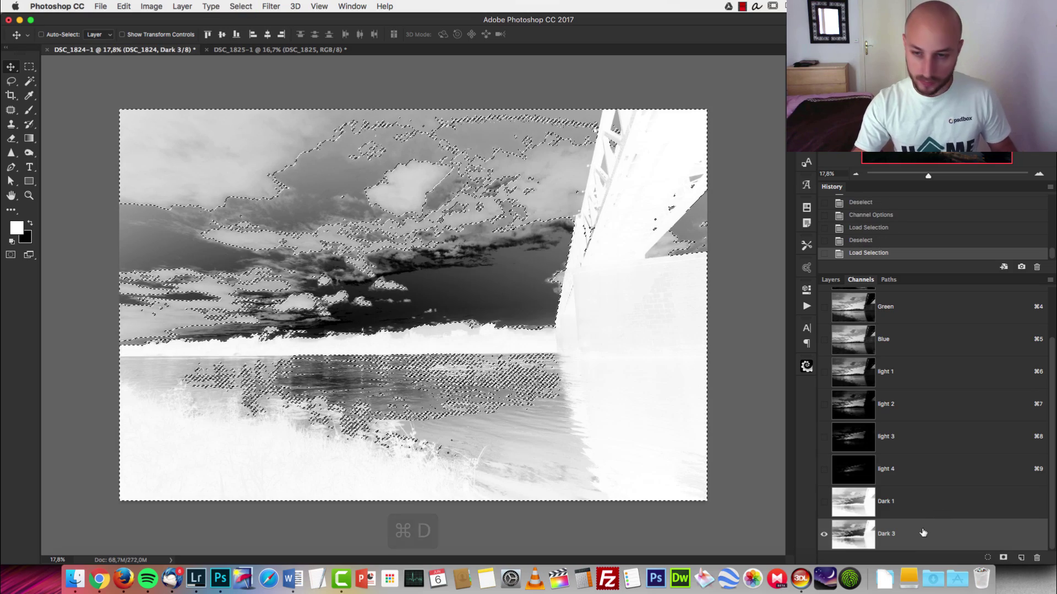
{"action": "key", "text": "super+d"}
{"action": "left_click", "coordinate": [862, 536], "text": "super"}
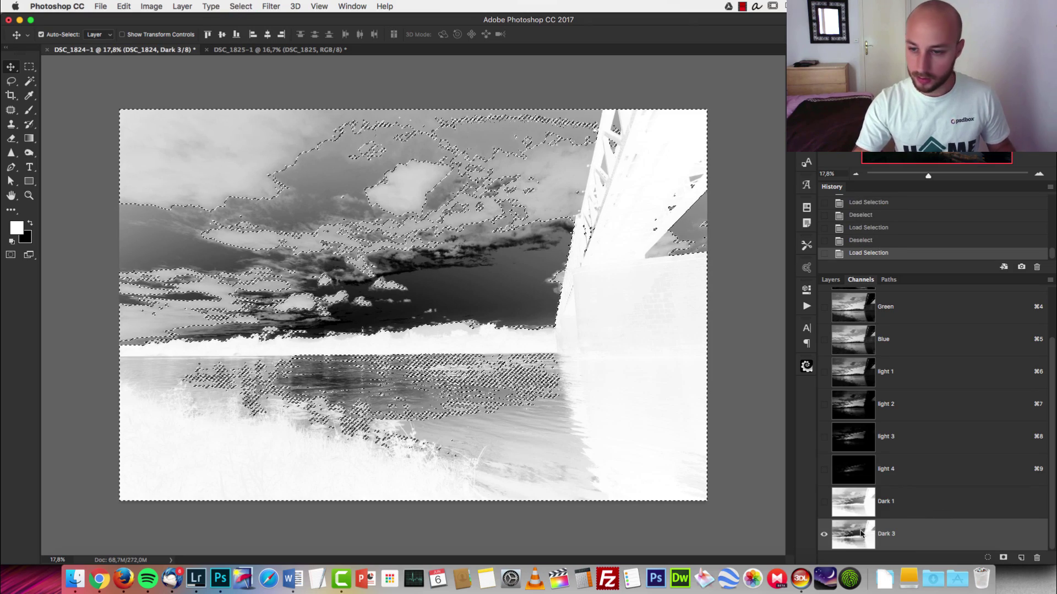
{"action": "key", "text": "super+alt+s"}
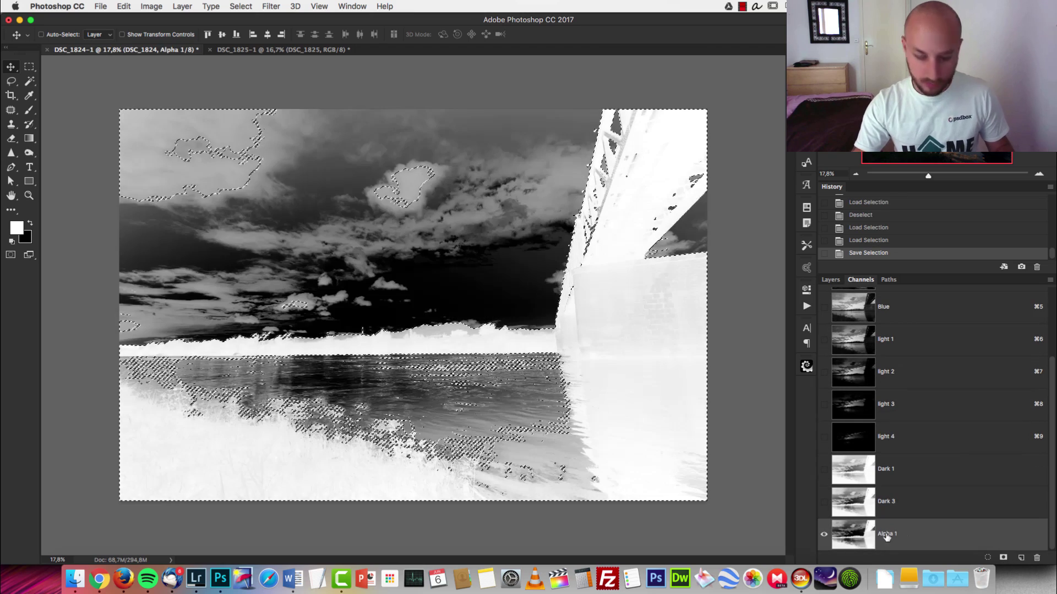
{"action": "key", "text": "super+d"}
{"action": "left_click", "coordinate": [856, 537], "text": "super"}
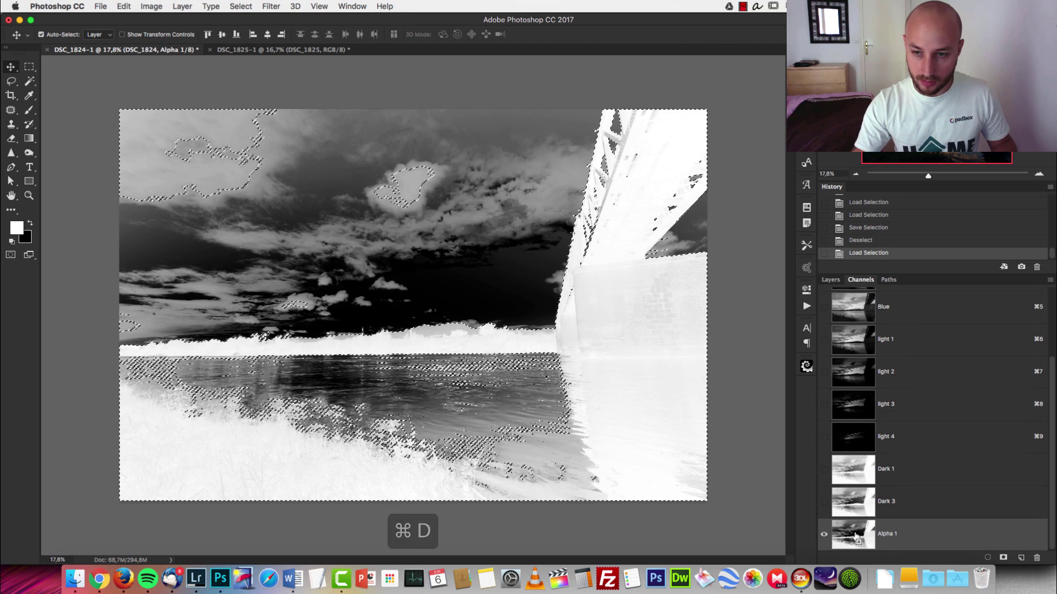
{"action": "left_click", "coordinate": [855, 537], "text": "super"}
{"action": "left_click", "coordinate": [989, 557]}
{"action": "key", "text": "super+d"}
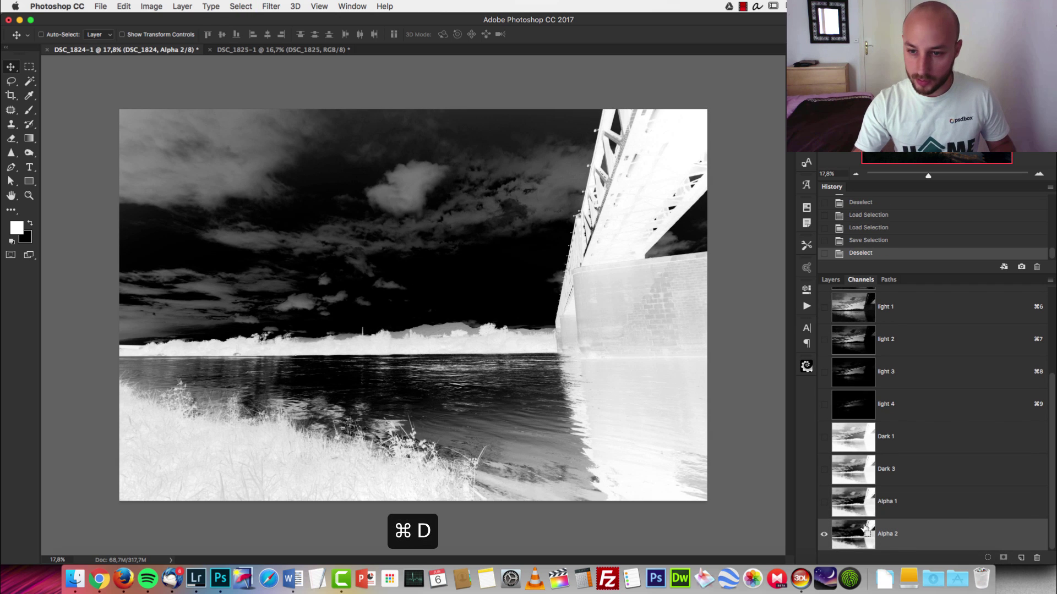
Combine the Alpha 2 mask with another channel and save the result as Alpha 3.
{"action": "left_click", "coordinate": [855, 531], "text": "super"}
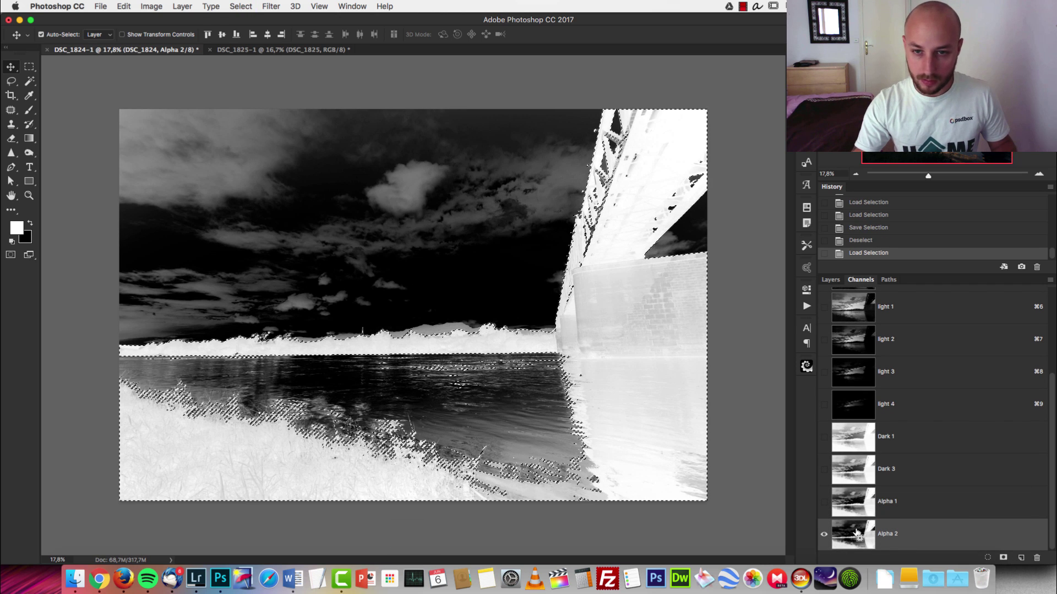
{"action": "left_click", "coordinate": [856, 531], "text": "super"}
{"action": "left_click", "coordinate": [1004, 558]}
{"action": "left_click", "coordinate": [935, 533]}
{"action": "key", "text": "alt+super+z"}
{"action": "key", "text": "super+d"}
{"action": "left_click", "coordinate": [908, 535], "text": "super"}
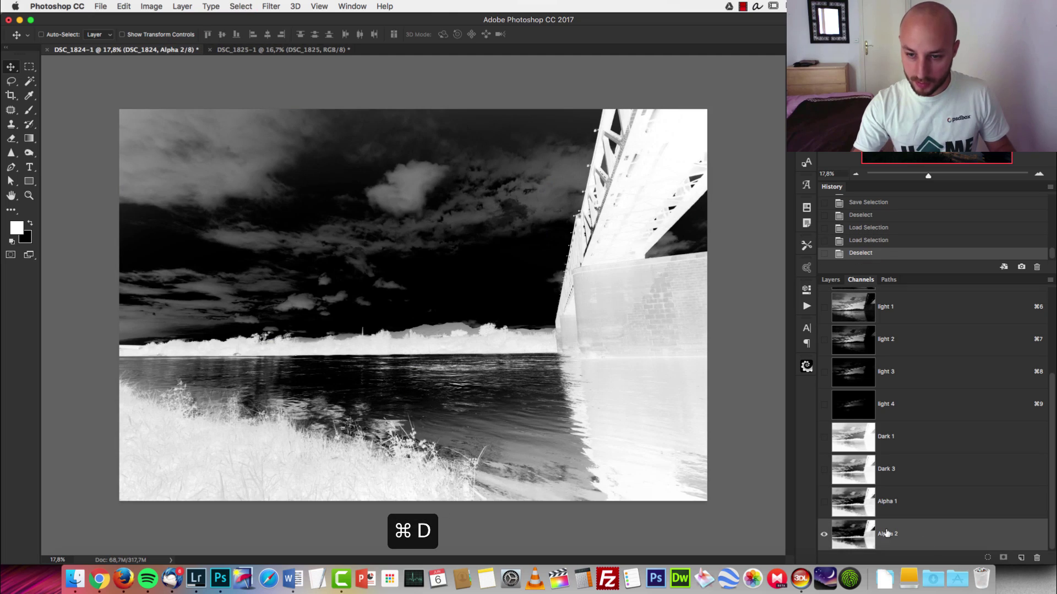
{"action": "left_click", "coordinate": [860, 538], "text": "super"}
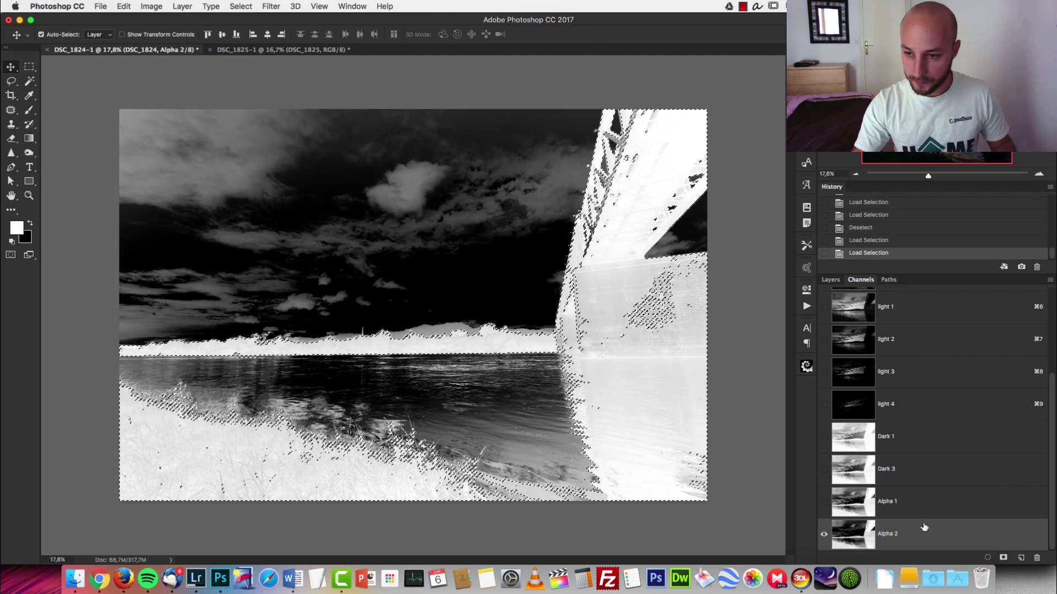
{"action": "left_click", "coordinate": [1003, 557]}
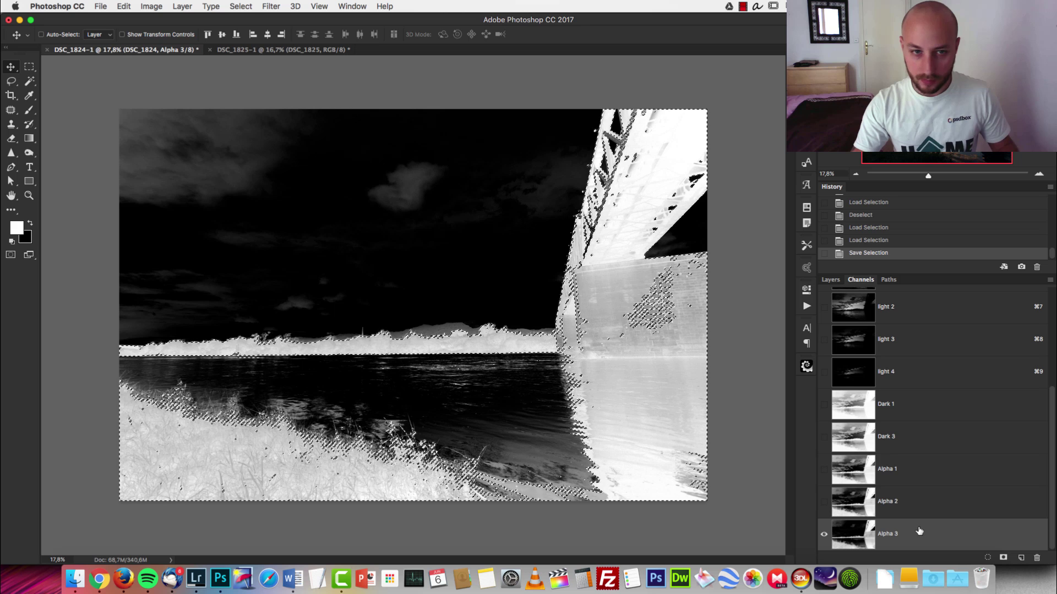
{"action": "left_click", "coordinate": [919, 527]}
{"action": "key", "text": "super+d"}
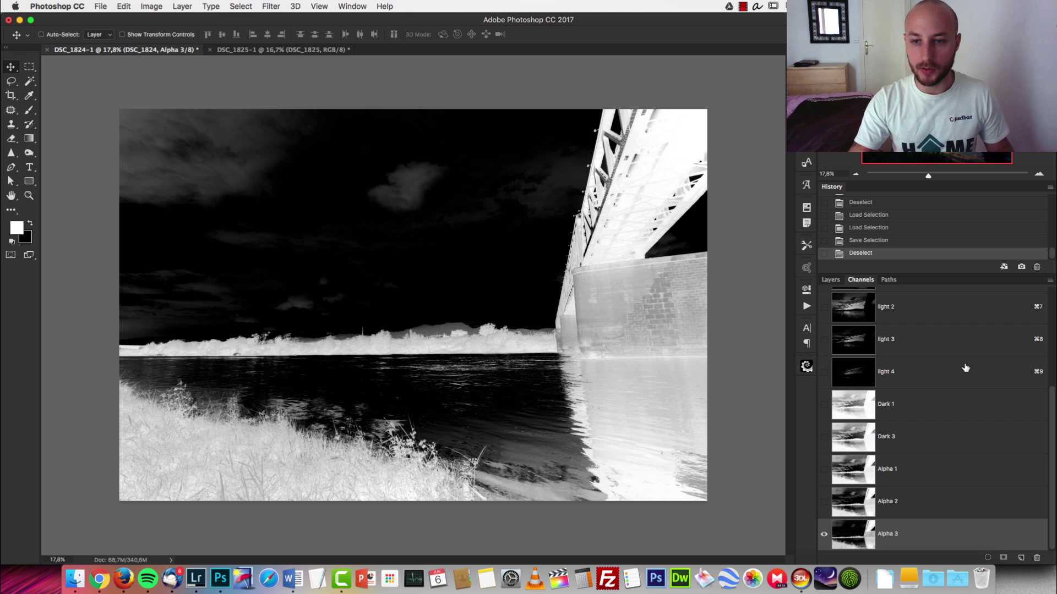
Combine the light 1 selection with the Dark 1 mask and save it as Alpha 4.
{"action": "scroll", "coordinate": [936, 374], "scroll_direction": "up", "scroll_amount": 5}
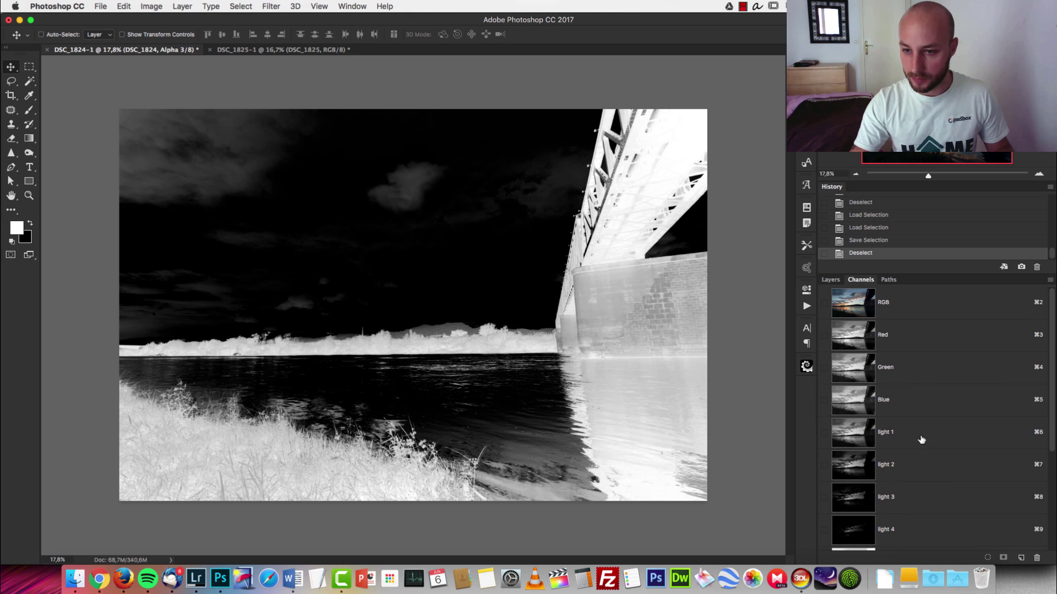
{"action": "left_click", "coordinate": [930, 433]}
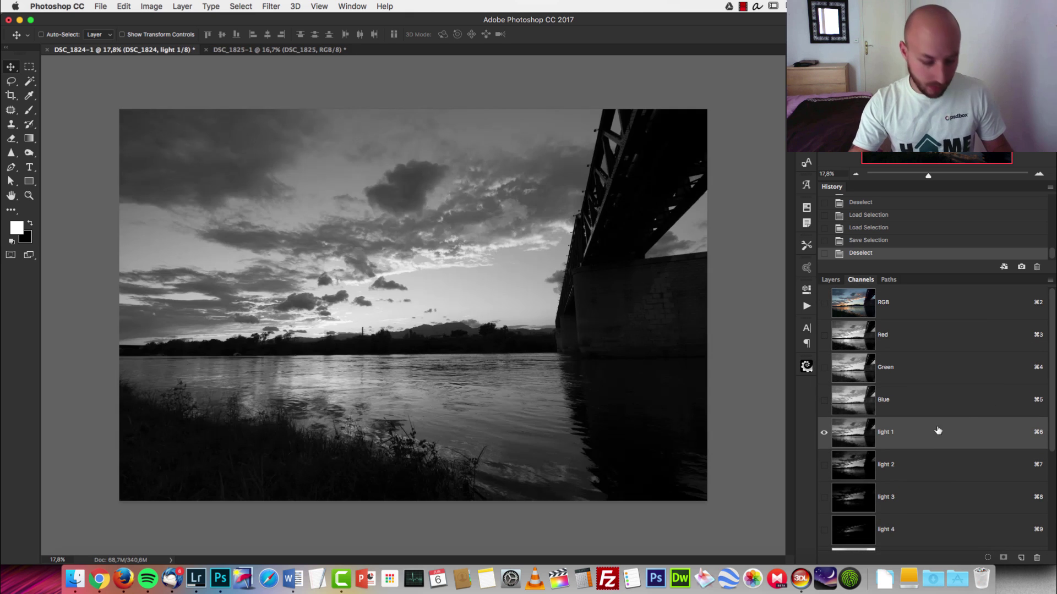
{"action": "left_click", "coordinate": [862, 433], "text": "super"}
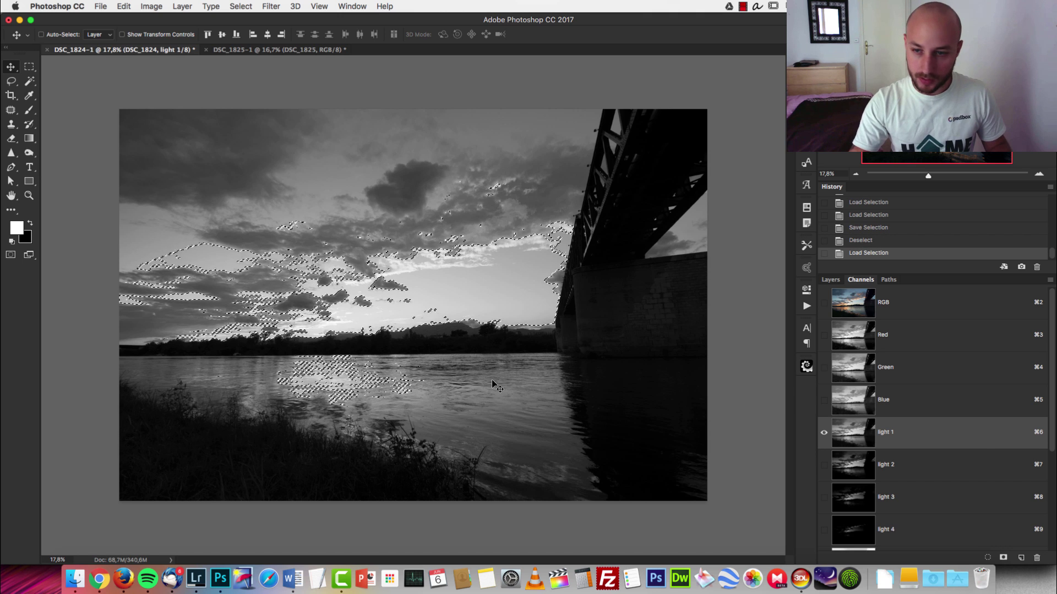
{"action": "scroll", "coordinate": [986, 451], "scroll_direction": "down", "scroll_amount": 5}
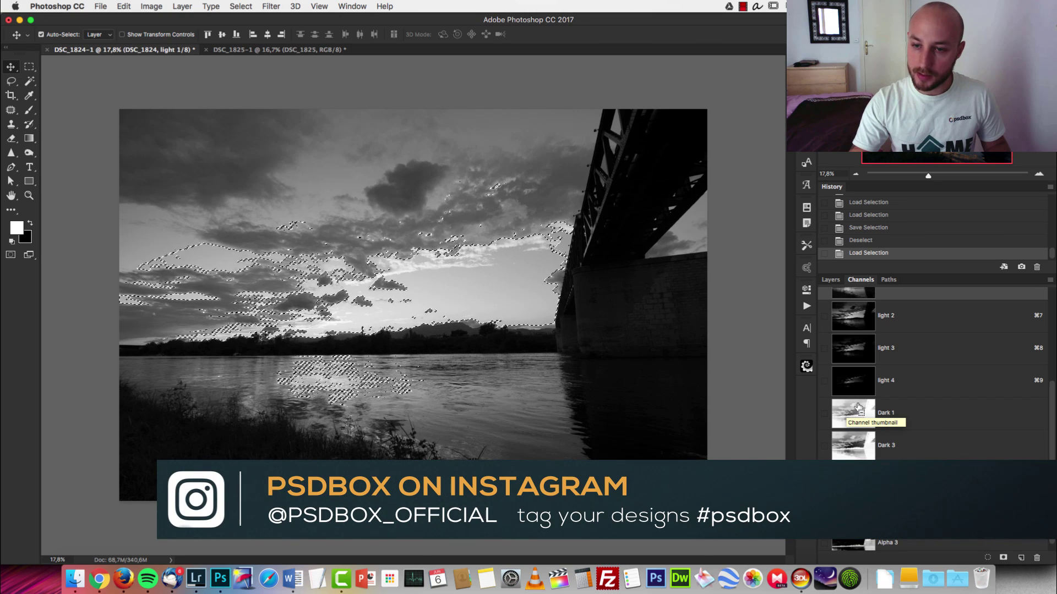
{"action": "left_click", "coordinate": [865, 414], "text": "super"}
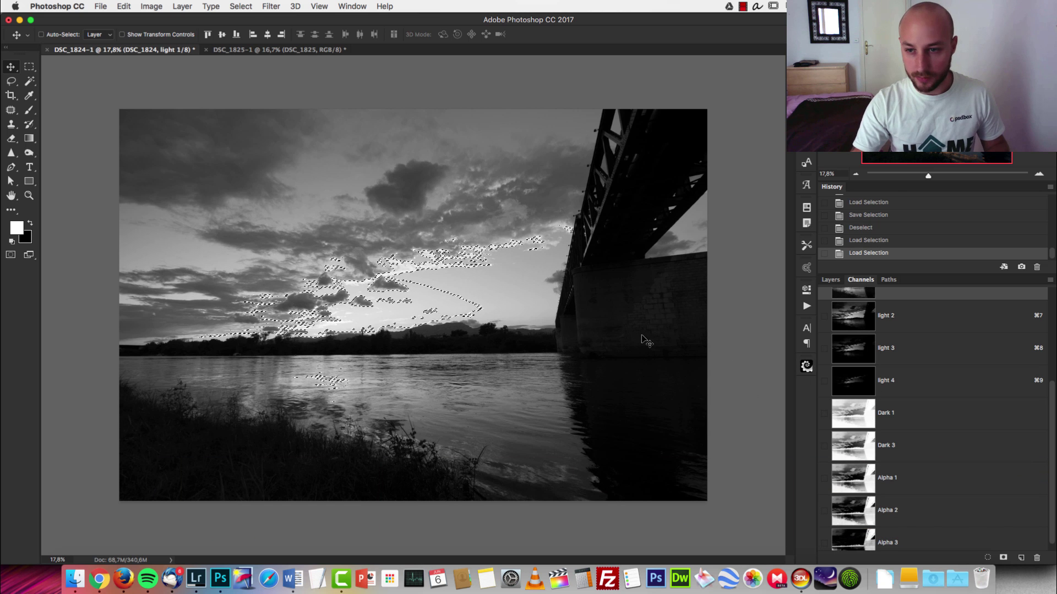
{"action": "scroll", "coordinate": [914, 448], "scroll_direction": "down", "scroll_amount": 1}
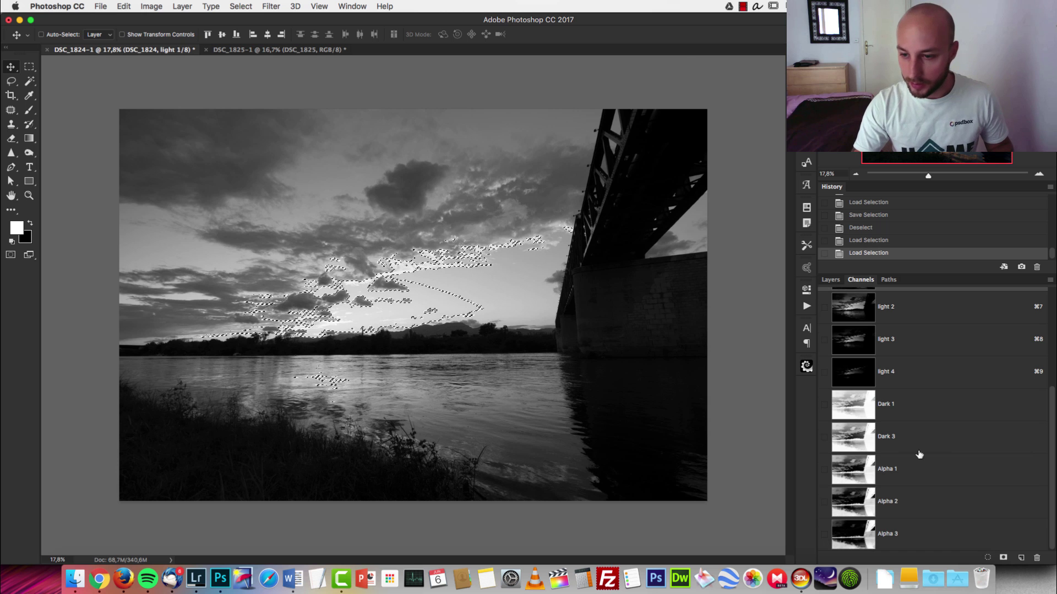
{"action": "left_click", "coordinate": [1005, 559]}
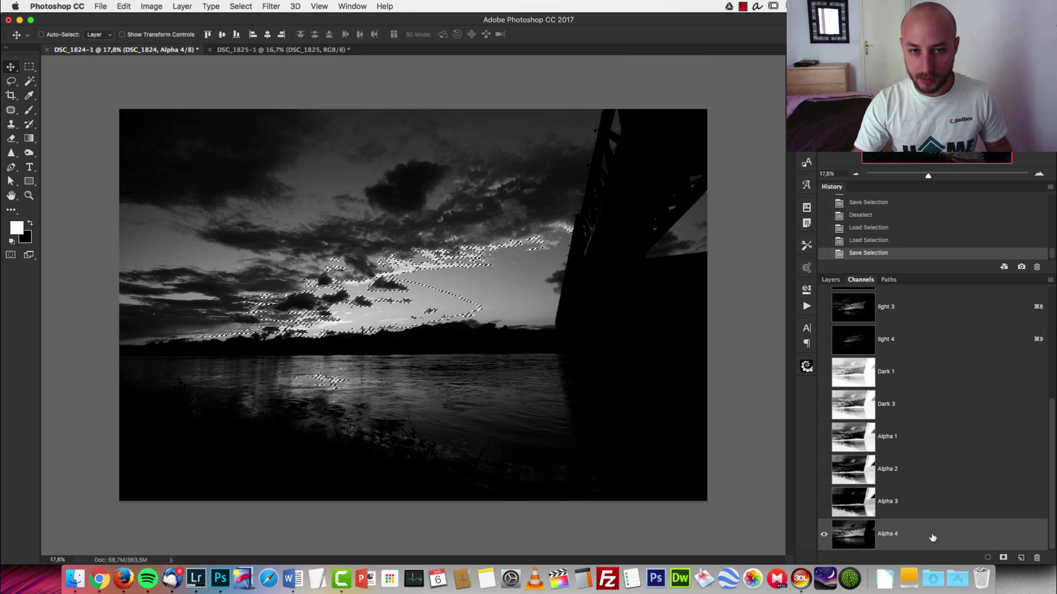
{"action": "left_click", "coordinate": [933, 537]}
{"action": "key", "text": "super+d"}
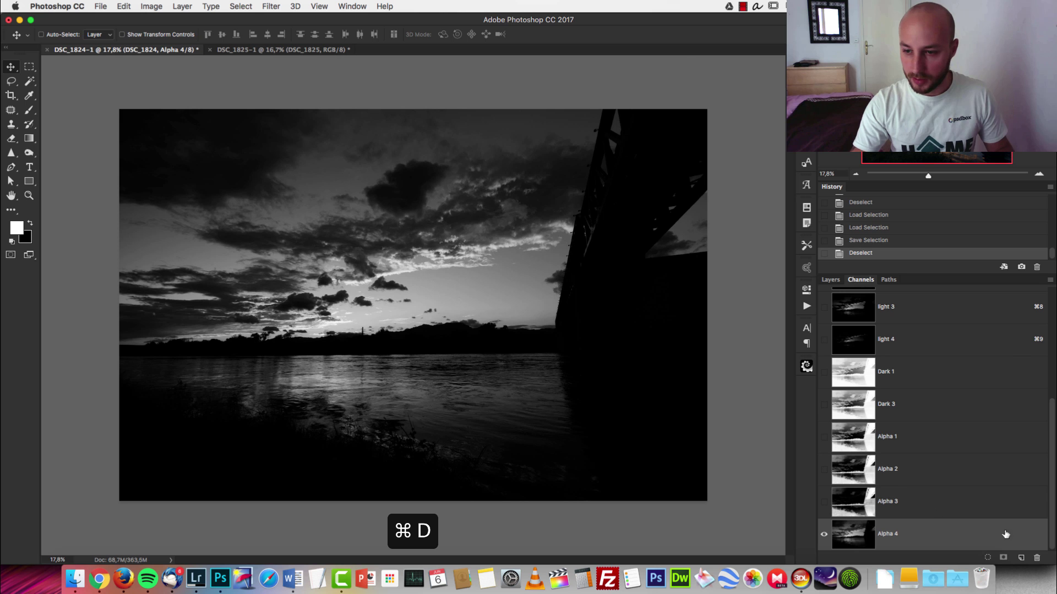
Delete the Alpha 4 channel and view light 1 on its own.
{"action": "left_click_drag", "start_coordinate": [1017, 535], "coordinate": [1037, 557]}
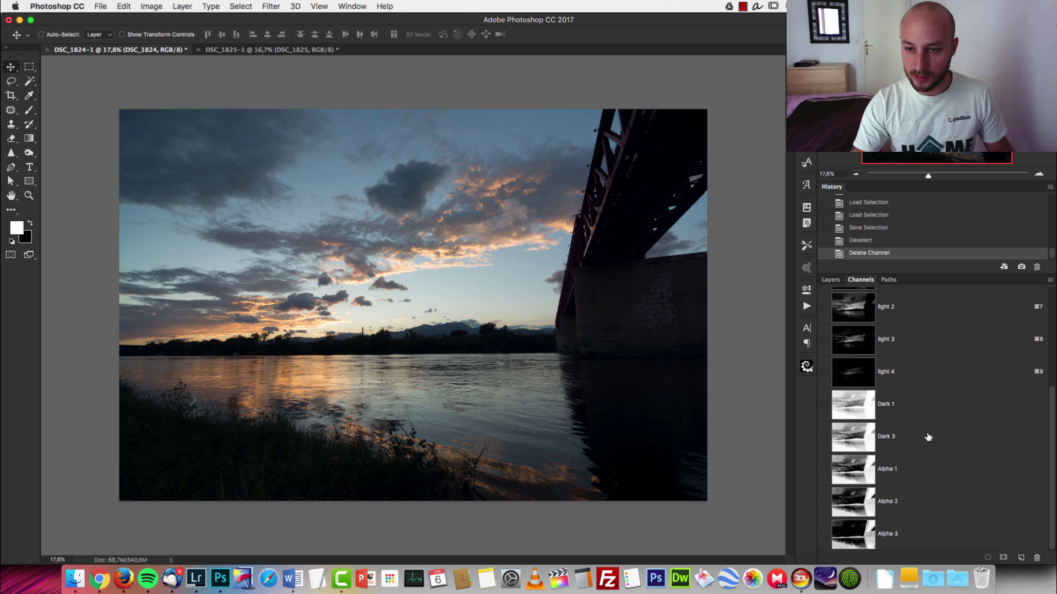
{"action": "scroll", "coordinate": [930, 433], "scroll_direction": "up", "scroll_amount": 4}
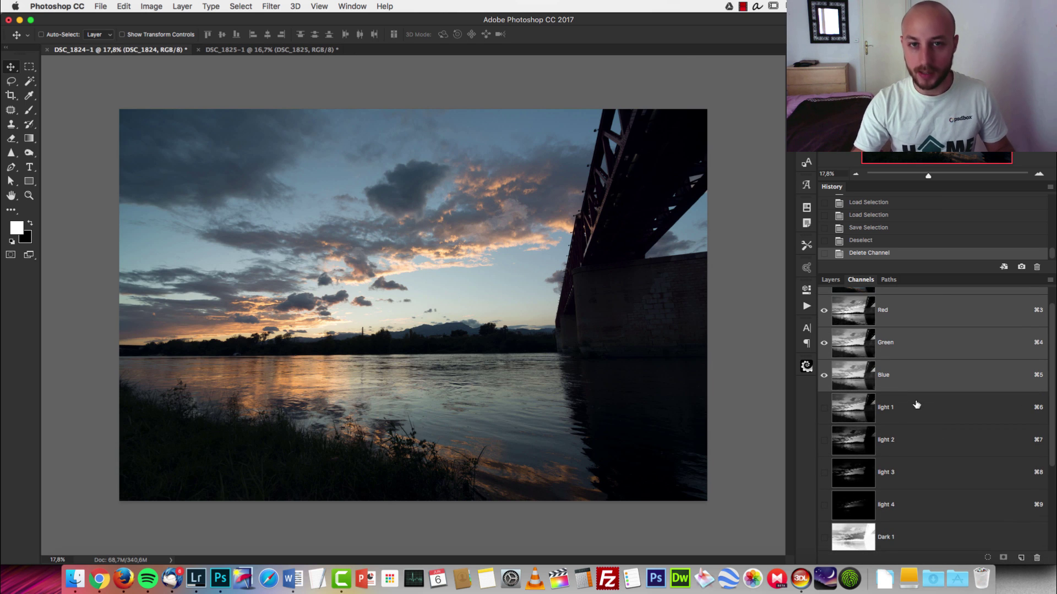
{"action": "left_click", "coordinate": [918, 412]}
Clear the selection and return from the channels to the full-colour RGB composite.
{"action": "key", "text": "super+d"}
{"action": "scroll", "coordinate": [930, 429], "scroll_direction": "down", "scroll_amount": 1}
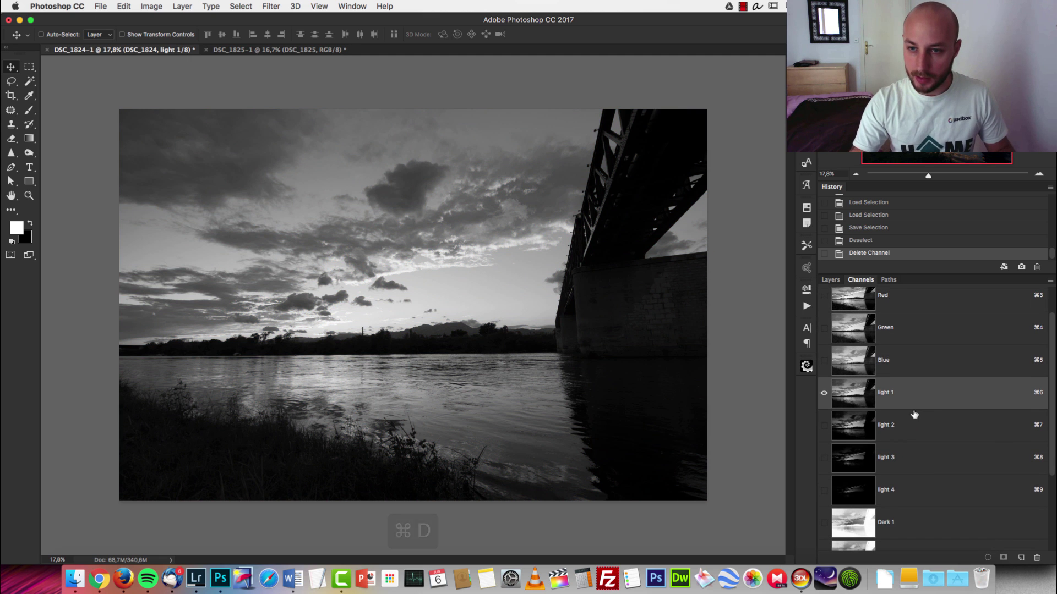
{"action": "scroll", "coordinate": [934, 388], "scroll_direction": "down", "scroll_amount": 4}
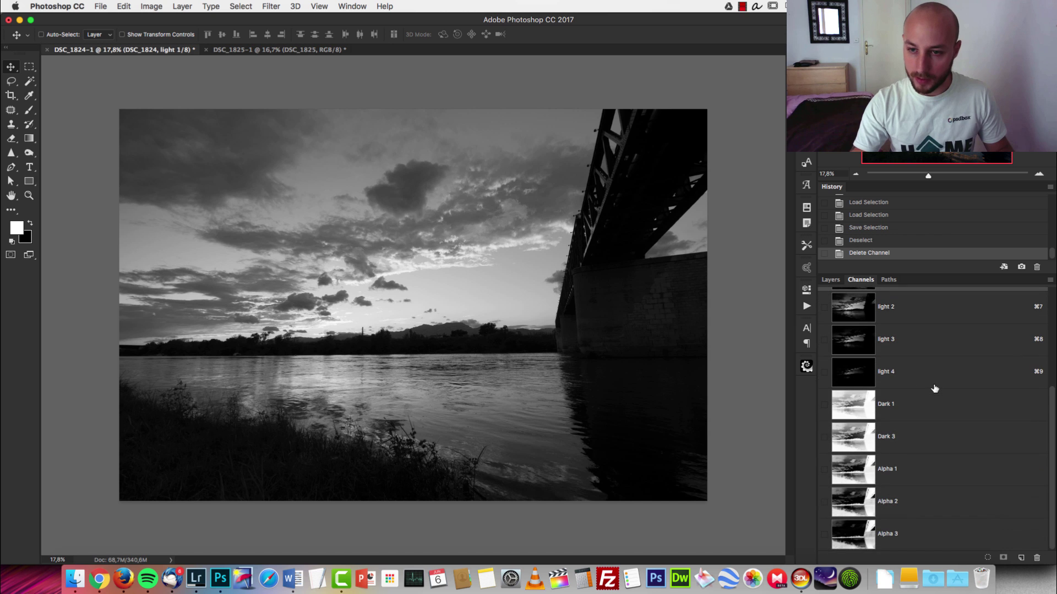
{"action": "scroll", "coordinate": [927, 351], "scroll_direction": "up", "scroll_amount": 2}
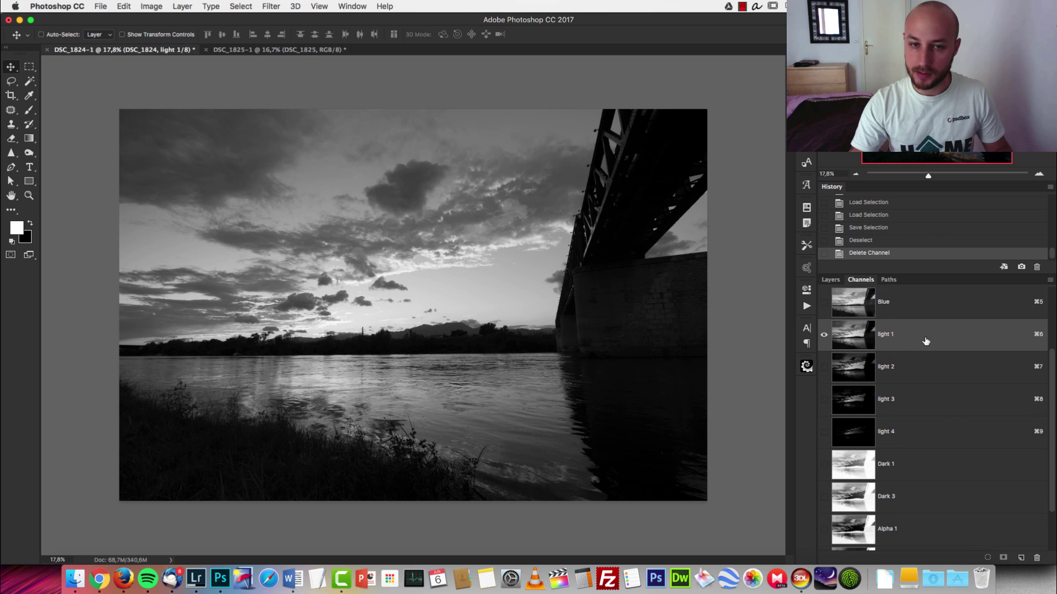
{"action": "left_click", "coordinate": [917, 303]}
{"action": "scroll", "coordinate": [918, 304], "scroll_direction": "up", "scroll_amount": 3}
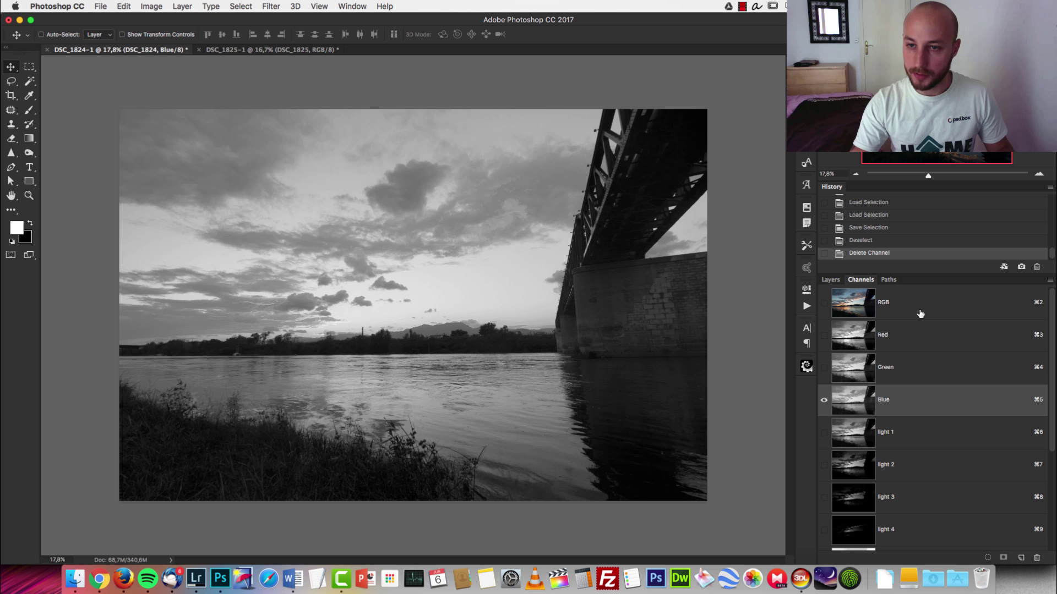
{"action": "left_click", "coordinate": [918, 308]}
Toggle DSC_1825 on and off against the DSC_1824 sunset, leaving it visible.
{"action": "left_click", "coordinate": [831, 280]}
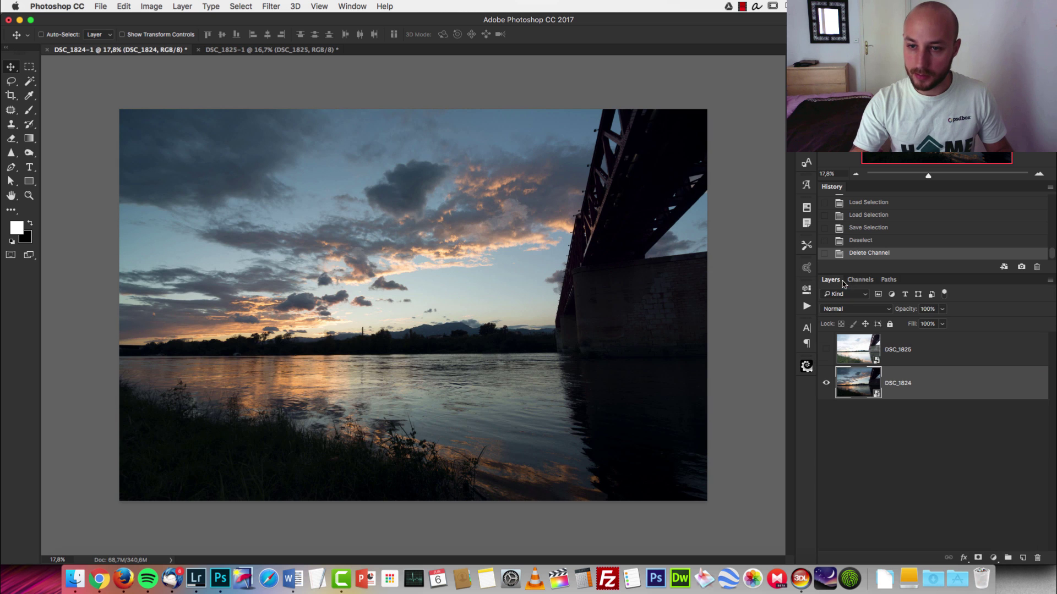
{"action": "left_click", "coordinate": [939, 341]}
{"action": "left_click", "coordinate": [826, 352]}
{"action": "left_click", "coordinate": [827, 351]}
{"action": "left_click", "coordinate": [826, 351]}
{"action": "left_click", "coordinate": [827, 351]}
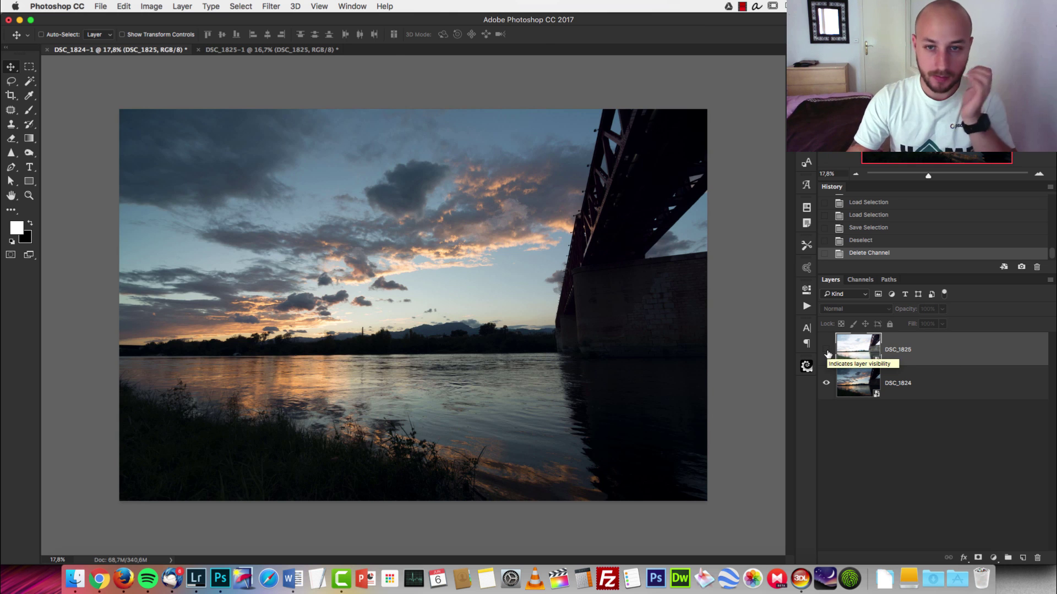
{"action": "left_click", "coordinate": [827, 349]}
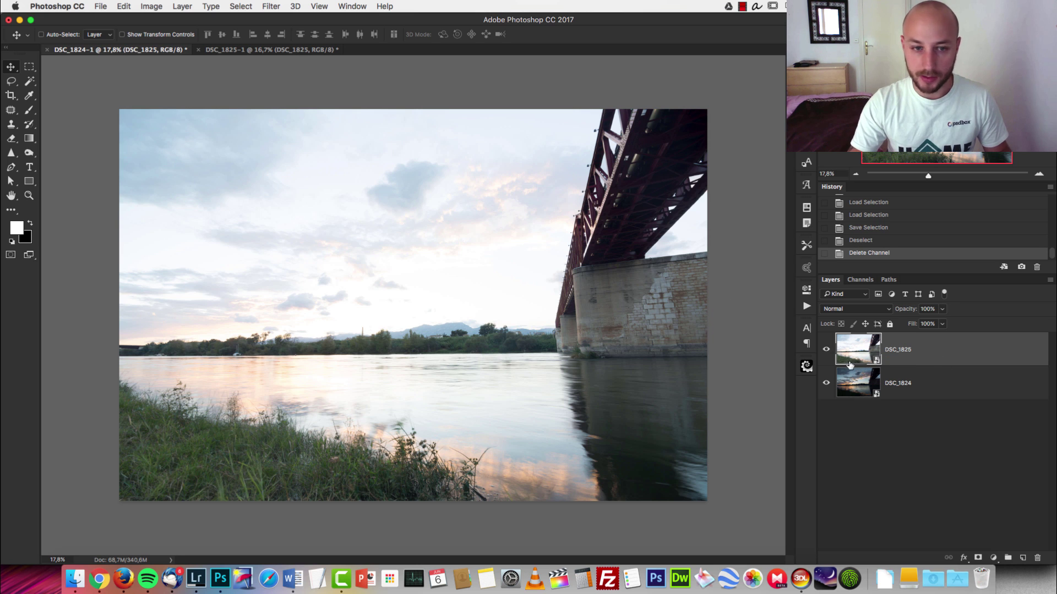
{"action": "left_click", "coordinate": [825, 350]}
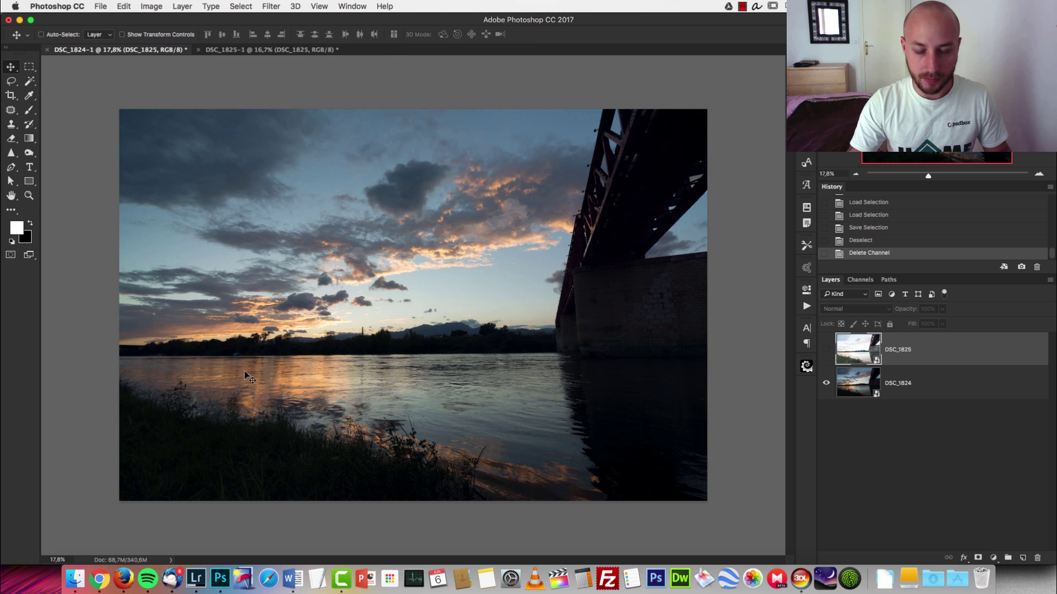
{"action": "left_click", "coordinate": [825, 350]}
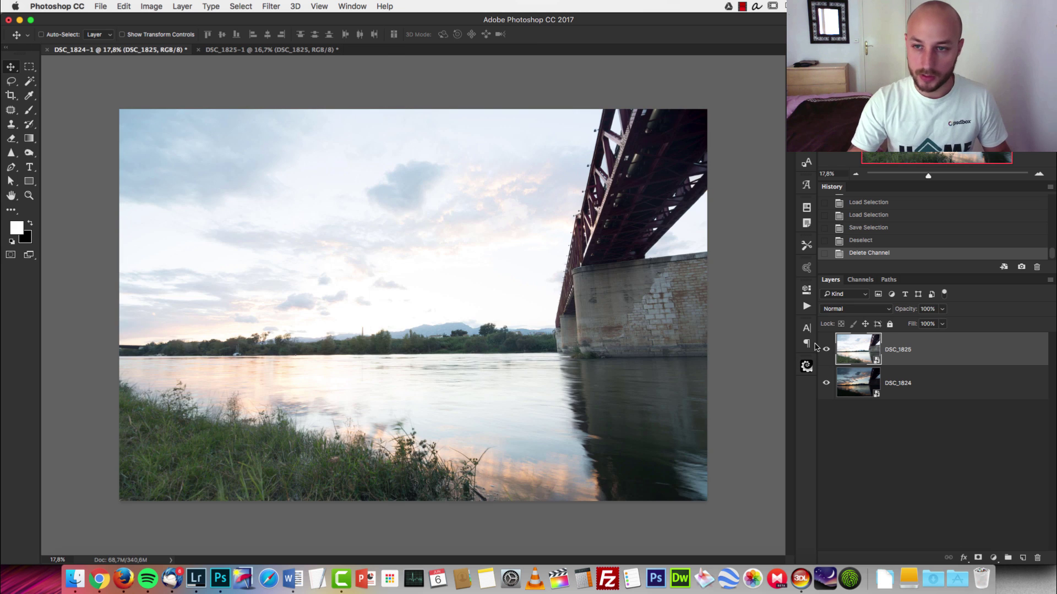
Back in the channels list, review the Alpha 1 and Dark 3 masks.
{"action": "left_click", "coordinate": [866, 282]}
{"action": "scroll", "coordinate": [928, 409], "scroll_direction": "down", "scroll_amount": 5}
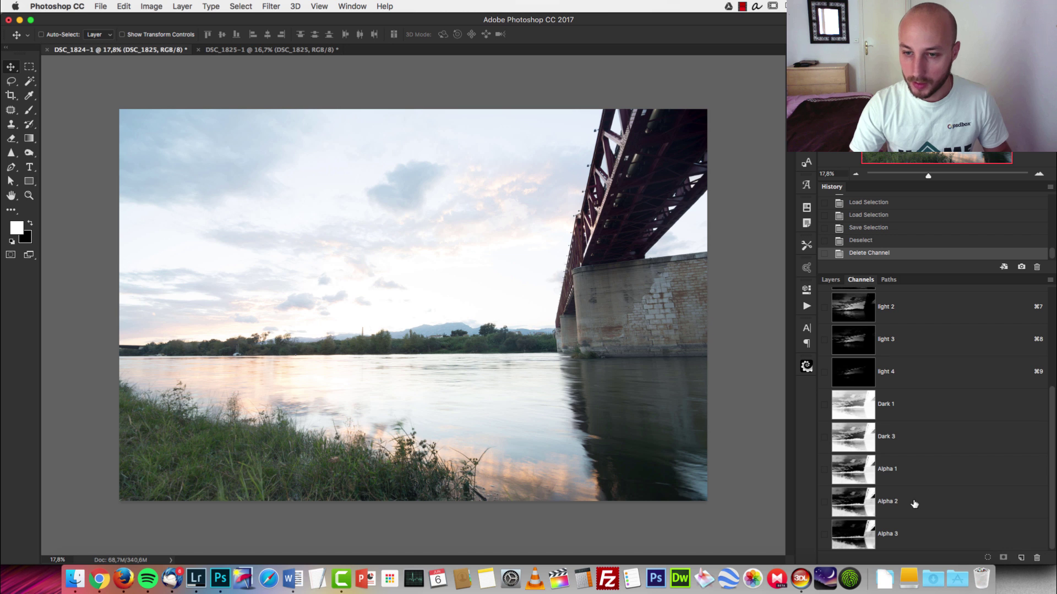
{"action": "left_click", "coordinate": [904, 471]}
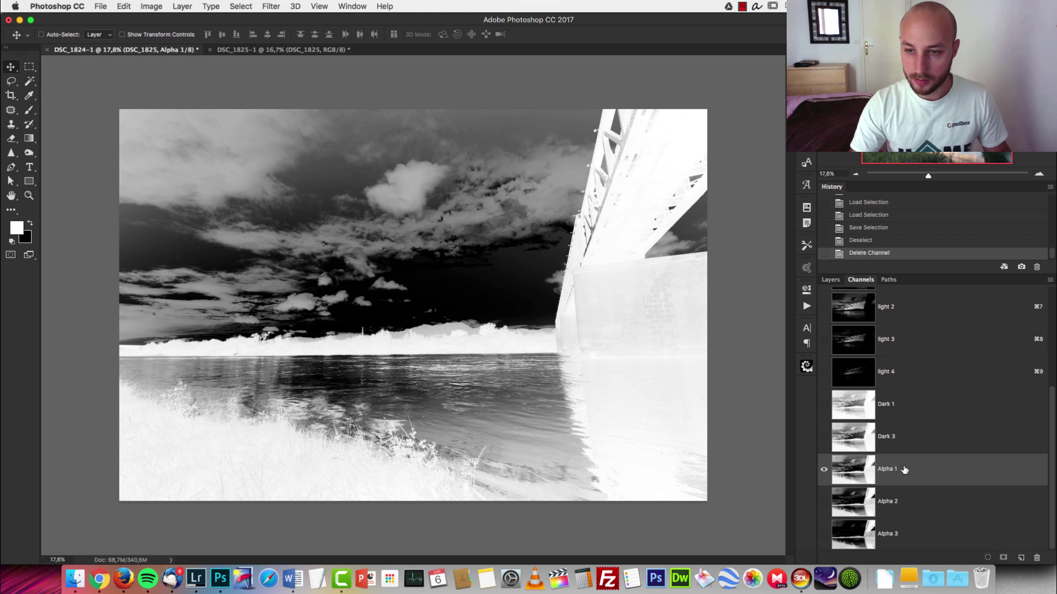
{"action": "left_click", "coordinate": [902, 438]}
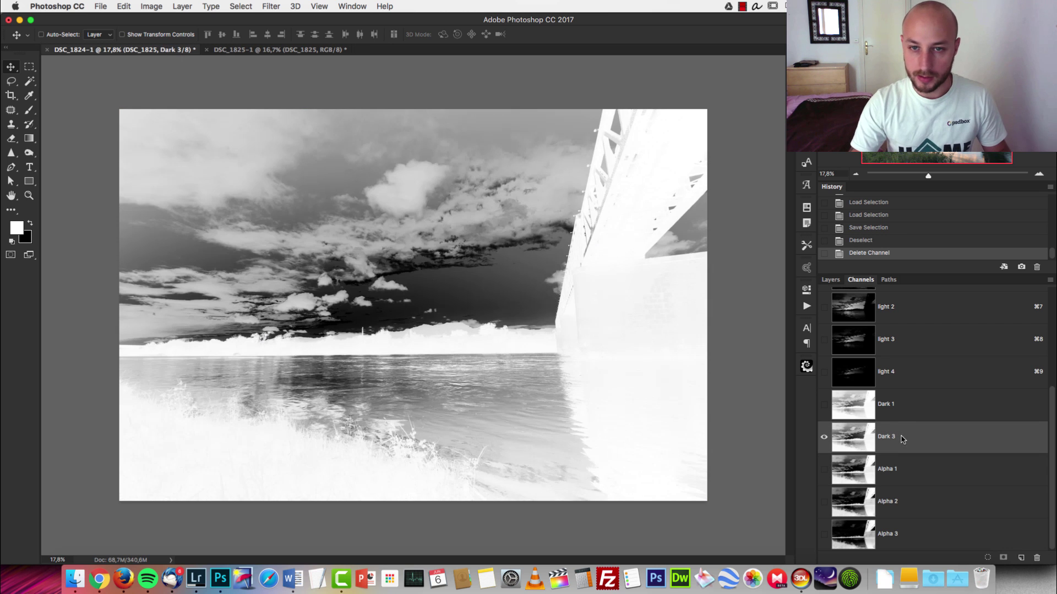
{"action": "left_click", "coordinate": [914, 474]}
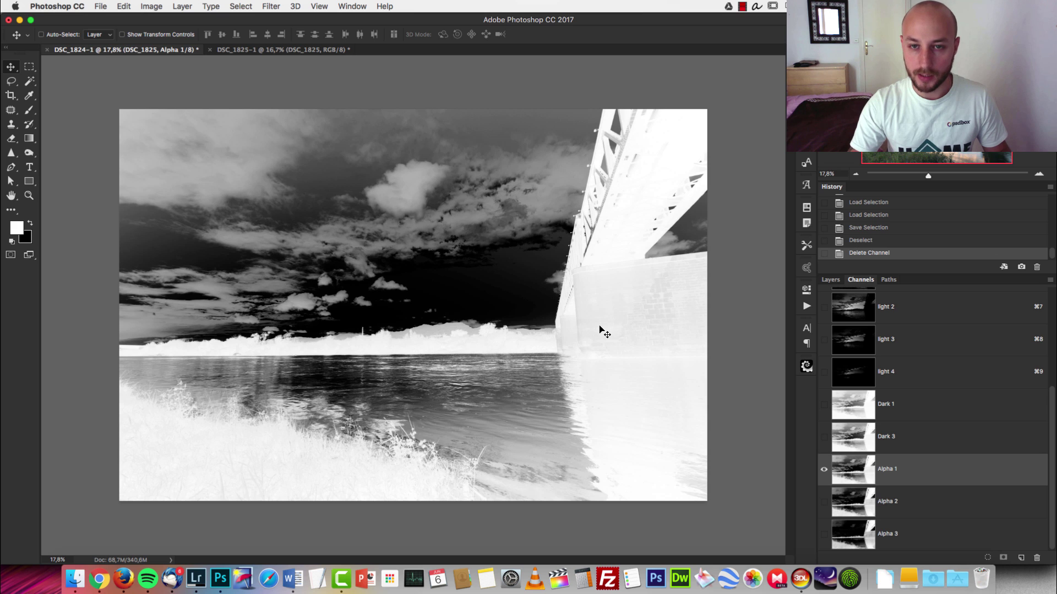
{"action": "scroll", "coordinate": [925, 407], "scroll_direction": "up", "scroll_amount": 2}
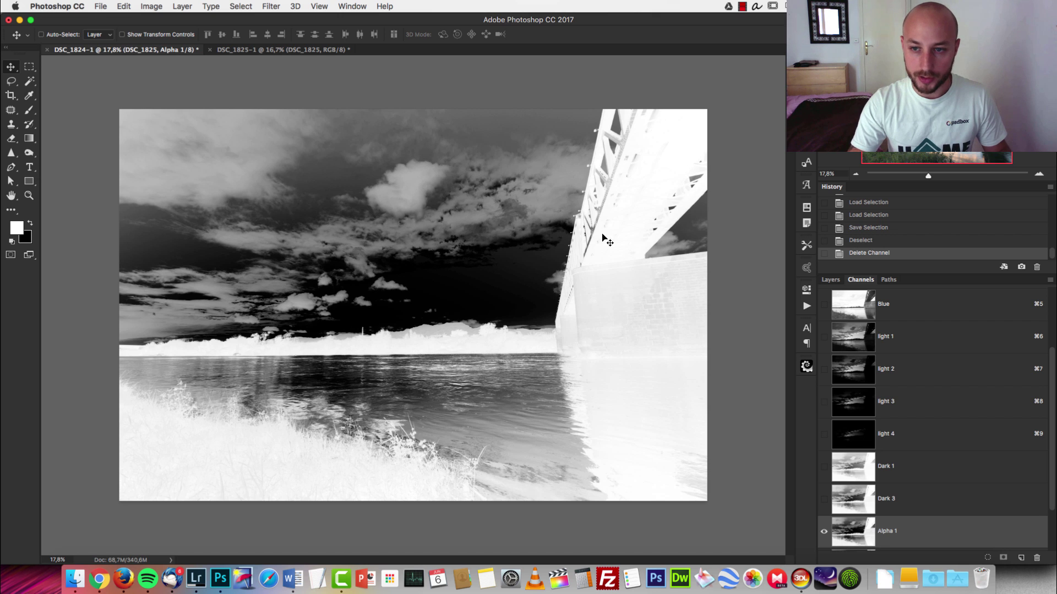
Switch between the Alpha 3 and Alpha 2 masks, ending on Alpha 3.
{"action": "scroll", "coordinate": [924, 423], "scroll_direction": "down", "scroll_amount": 2}
{"action": "left_click", "coordinate": [909, 532]}
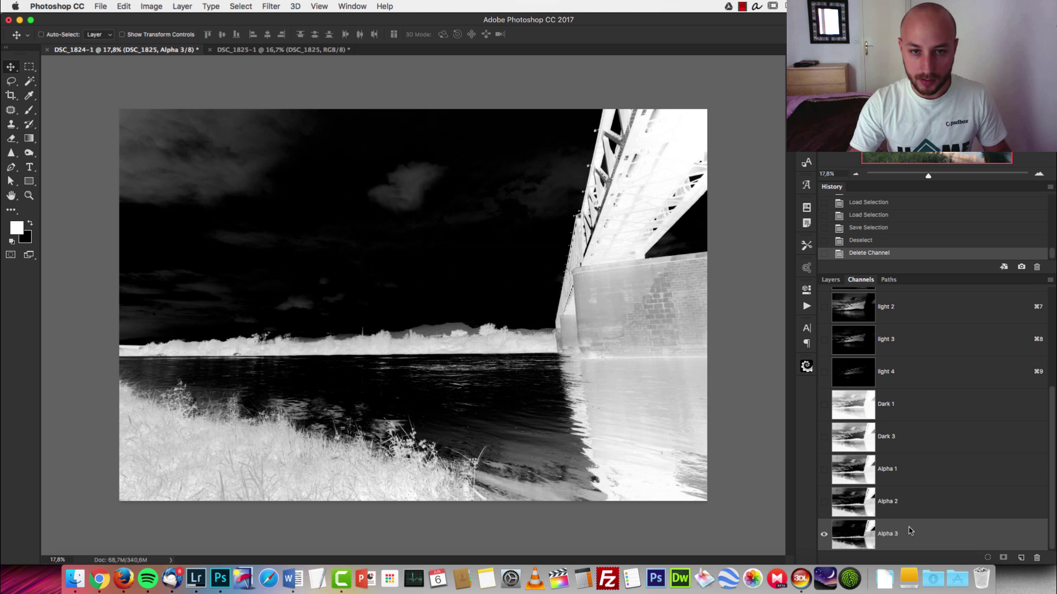
{"action": "left_click", "coordinate": [910, 497]}
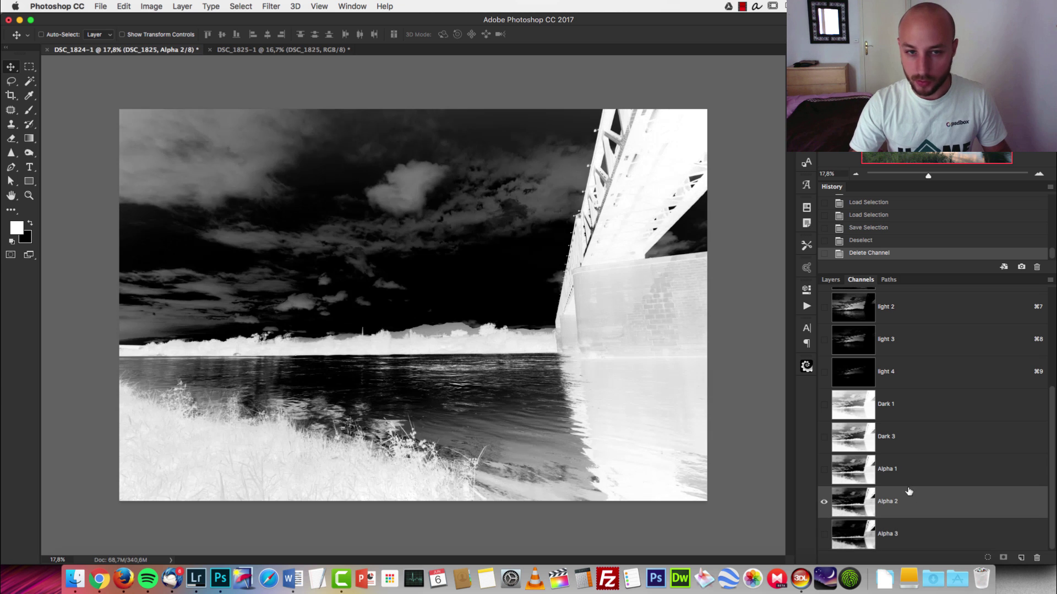
{"action": "left_click", "coordinate": [911, 529]}
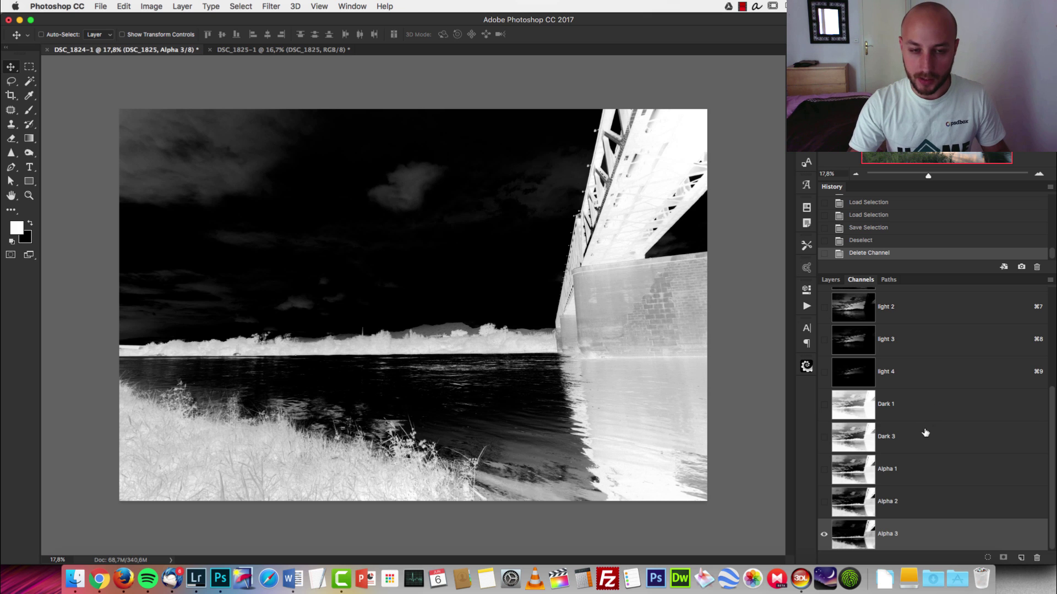
Load the Alpha 3 channel as a selection, add it as DSC_1825's layer mask, and inspect the mask.
{"action": "left_click", "coordinate": [868, 527], "text": "super"}
{"action": "scroll", "coordinate": [919, 405], "scroll_direction": "up", "scroll_amount": 5}
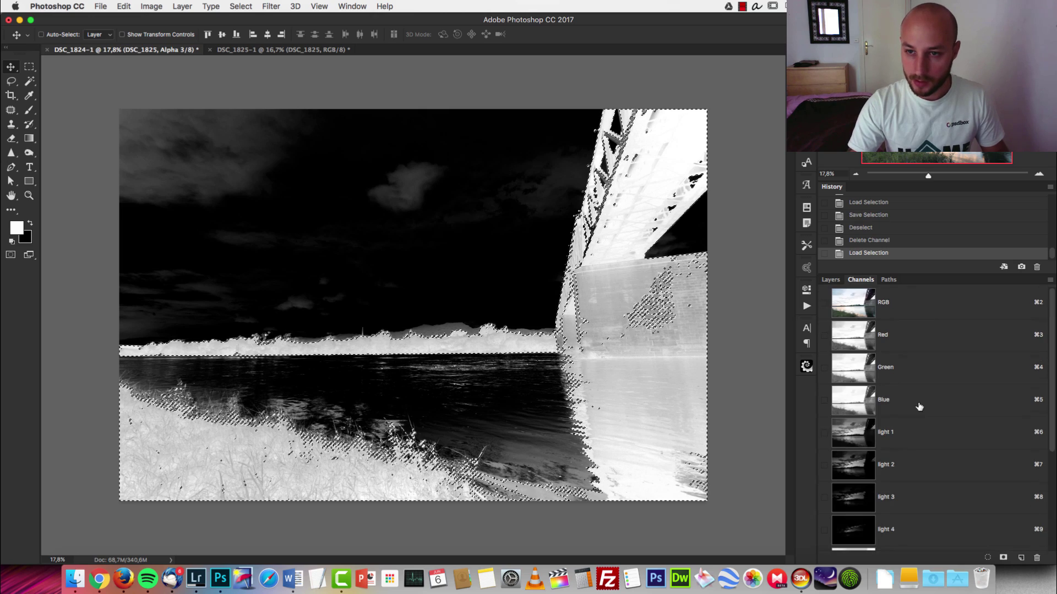
{"action": "left_click", "coordinate": [909, 306]}
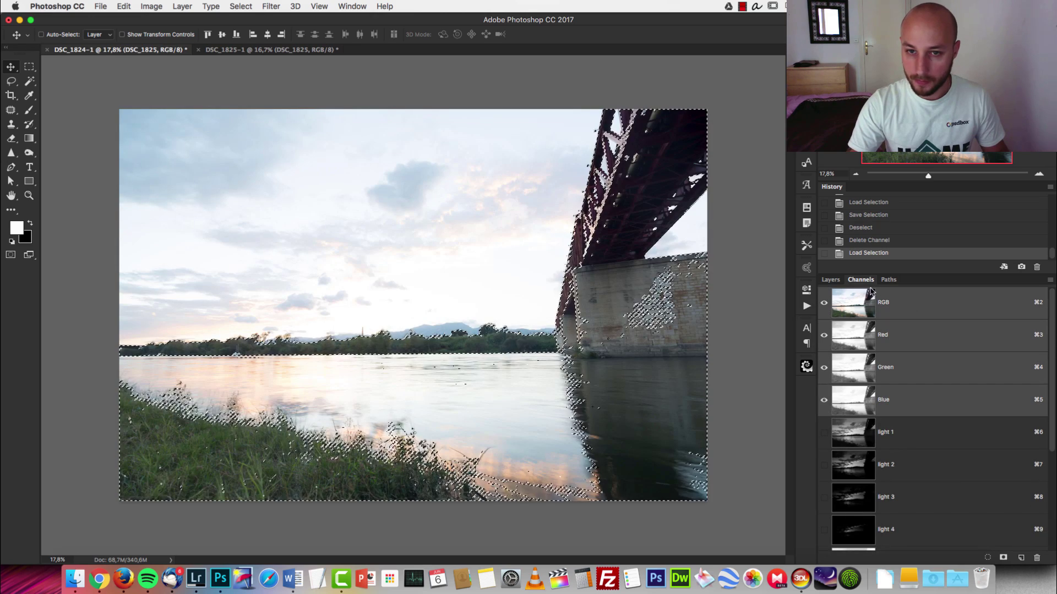
{"action": "left_click", "coordinate": [830, 281]}
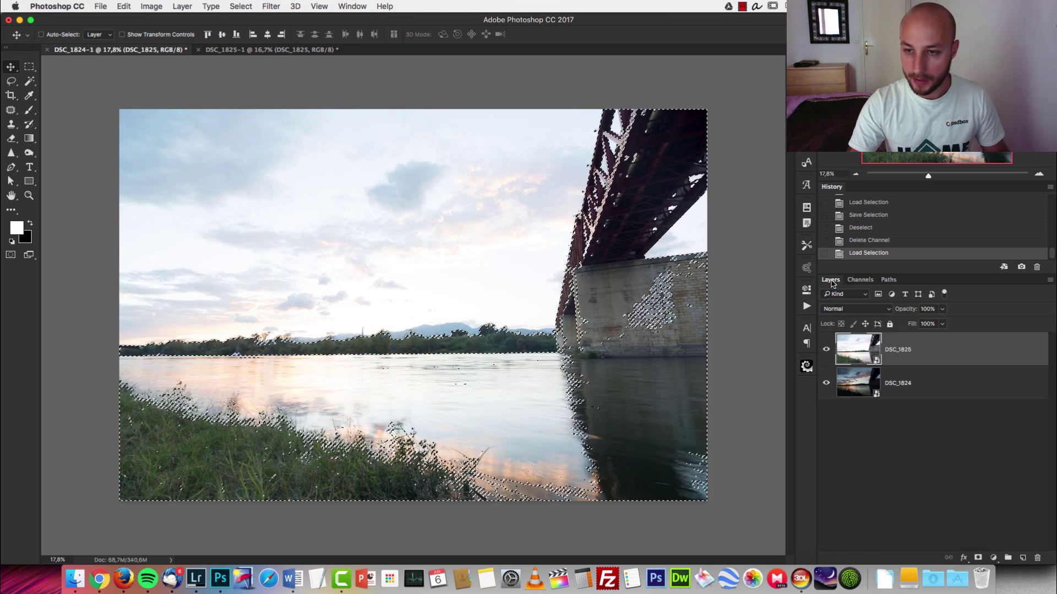
{"action": "left_click", "coordinate": [979, 559]}
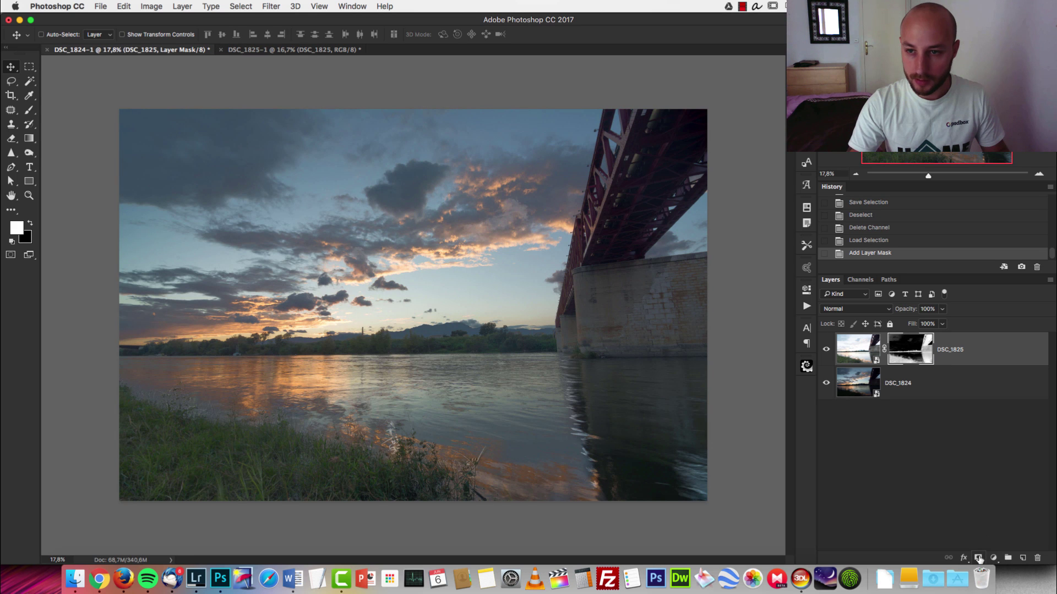
{"action": "left_click", "coordinate": [906, 351], "text": "alt"}
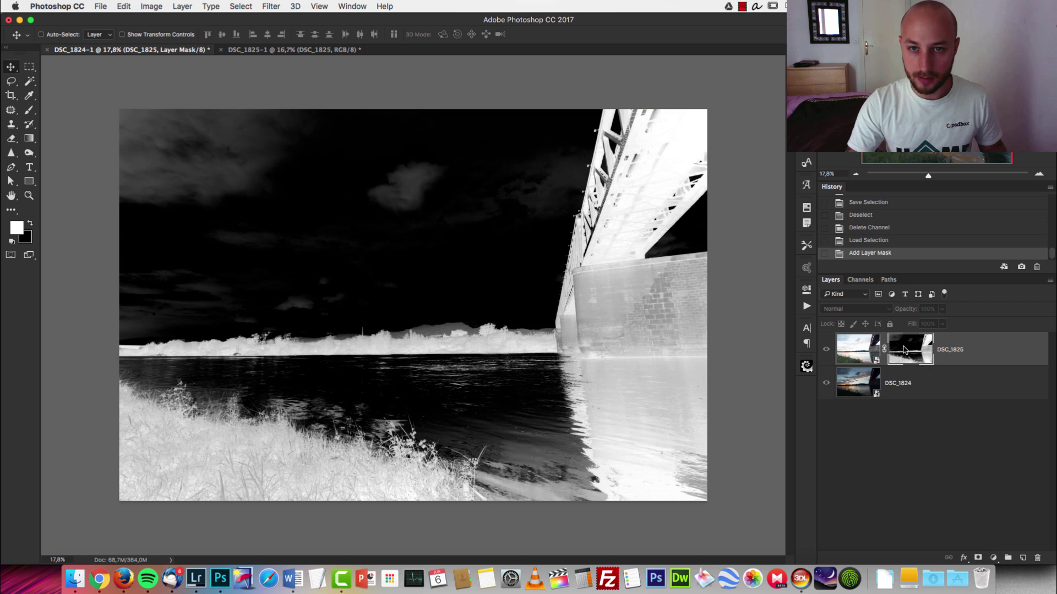
{"action": "left_click", "coordinate": [925, 366], "text": "alt"}
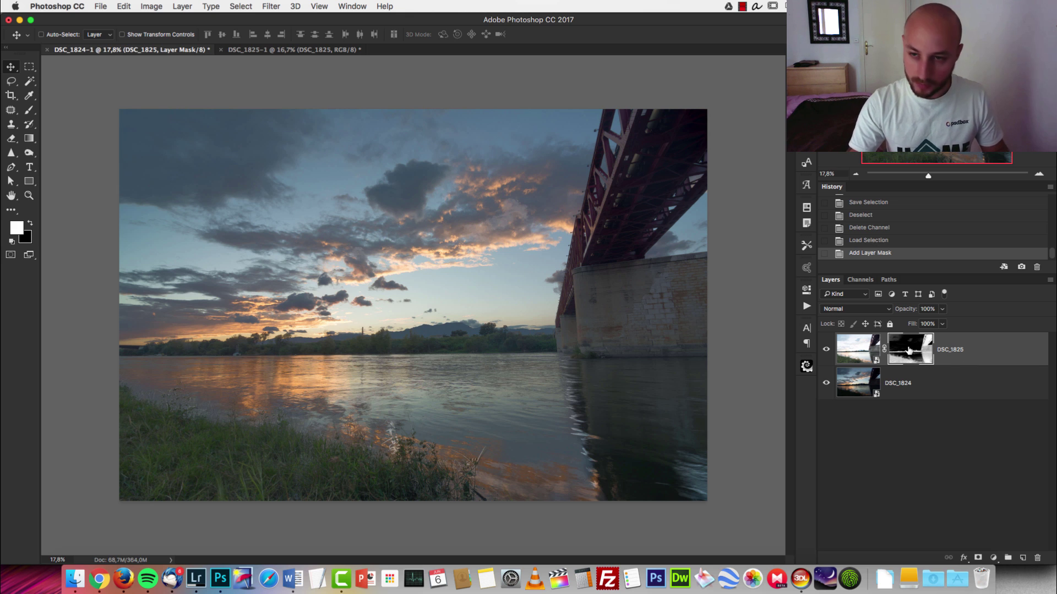
Set the brush to 50% opacity and 50% flow and paint white over the bridge.
{"action": "key", "text": "b"}
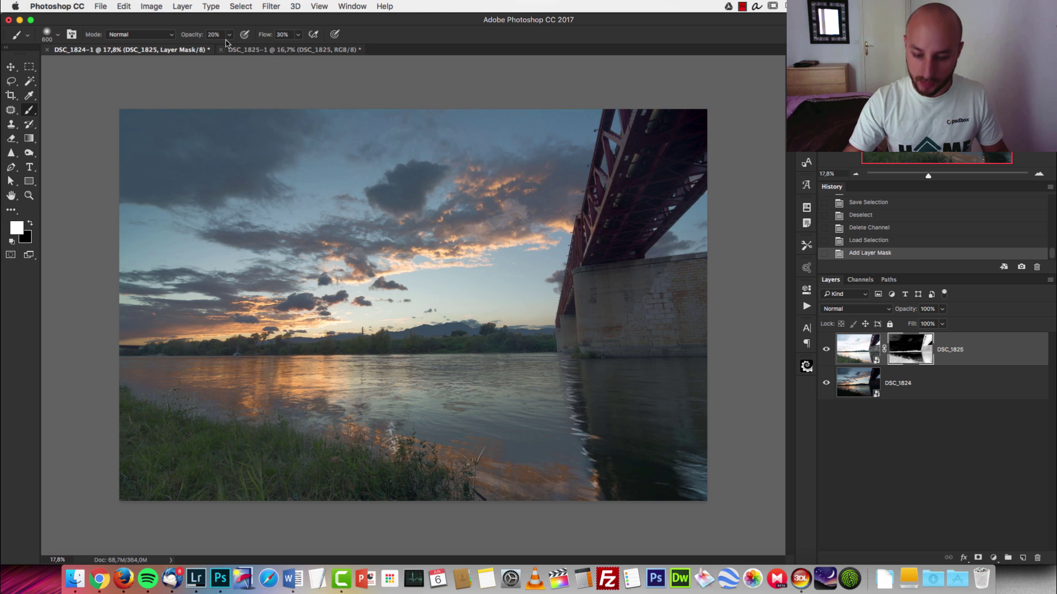
{"action": "key", "text": "5"}
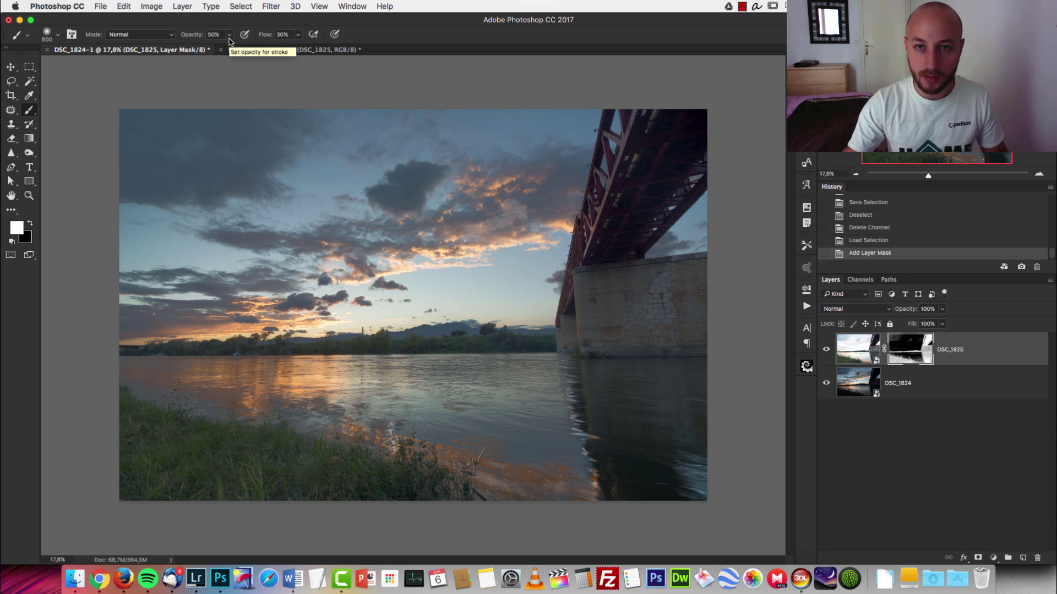
{"action": "key", "text": "shift+5"}
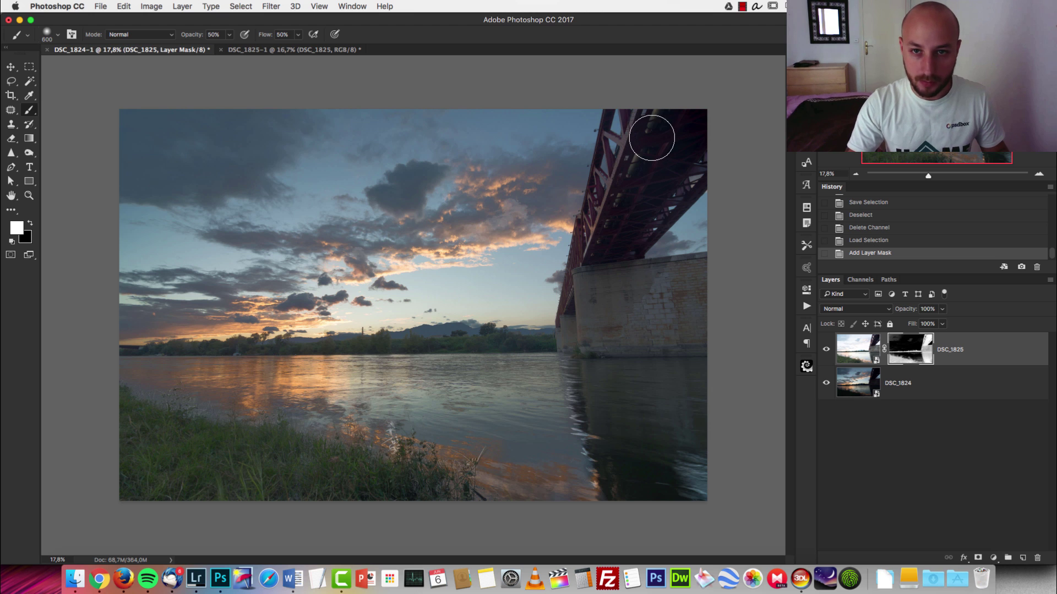
{"action": "key", "text": "x"}
{"action": "key", "text": "x"}
{"action": "mouse_move", "coordinate": [663, 132]}
{"action": "left_mouse_down"}
{"action": "mouse_move", "coordinate": [606, 261]}
{"action": "mouse_move", "coordinate": [602, 301]}
{"action": "mouse_move", "coordinate": [599, 289]}
{"action": "mouse_move", "coordinate": [647, 296]}
{"action": "mouse_move", "coordinate": [589, 275]}
{"action": "mouse_move", "coordinate": [678, 279]}
{"action": "mouse_move", "coordinate": [732, 297]}
{"action": "mouse_move", "coordinate": [604, 311]}
{"action": "mouse_move", "coordinate": [699, 318]}
{"action": "mouse_move", "coordinate": [569, 319]}
{"action": "mouse_move", "coordinate": [606, 327]}
{"action": "mouse_move", "coordinate": [665, 316]}
{"action": "mouse_move", "coordinate": [618, 323]}
{"action": "mouse_move", "coordinate": [713, 333]}
{"action": "mouse_move", "coordinate": [632, 328]}
{"action": "left_mouse_up"}
Toggle DSC_1825 visibility to compare, undo a trial stroke on the water, and enlarge the brush to 1100.
{"action": "left_click", "coordinate": [827, 351]}
{"action": "left_click", "coordinate": [828, 350]}
{"action": "left_click", "coordinate": [828, 351]}
{"action": "left_click", "coordinate": [827, 350]}
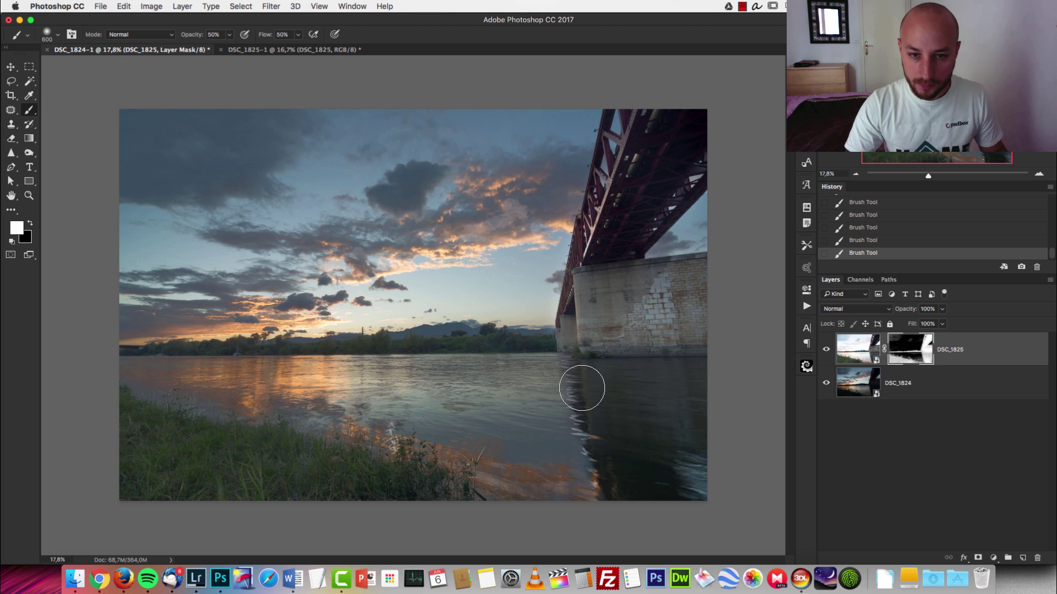
{"action": "left_click_drag", "start_coordinate": [655, 412], "coordinate": [393, 408]}
{"action": "key", "text": "super+z"}
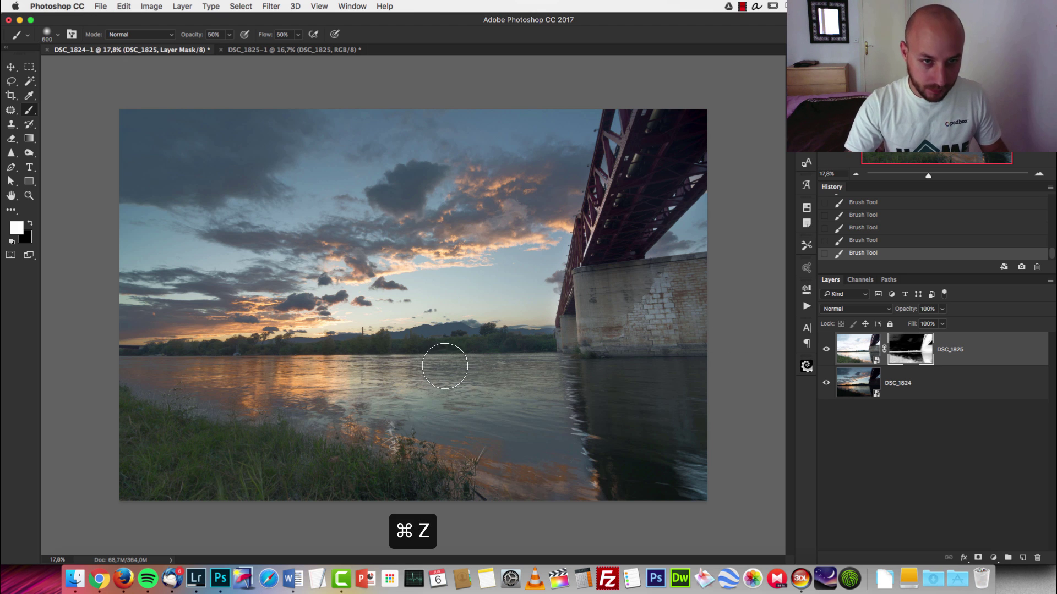
{"action": "key", "text": "x"}
{"action": "key", "text": "x"}
{"action": "key", "text": "bracketright"}
{"action": "key", "text": "bracketright"}
{"action": "key", "text": "bracketright"}
{"action": "key", "text": "bracketright"}
{"action": "key", "text": "bracketright"}
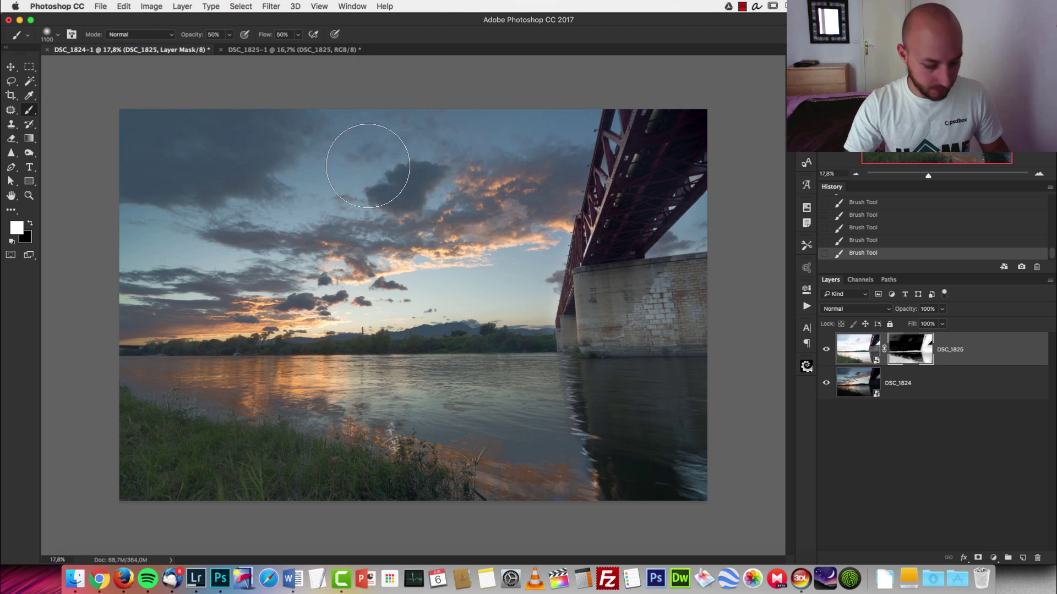
Inspect the DSC_1825 mask, shrink the brush to 800, and undo a trial white stroke on the grass.
{"action": "key", "text": "x"}
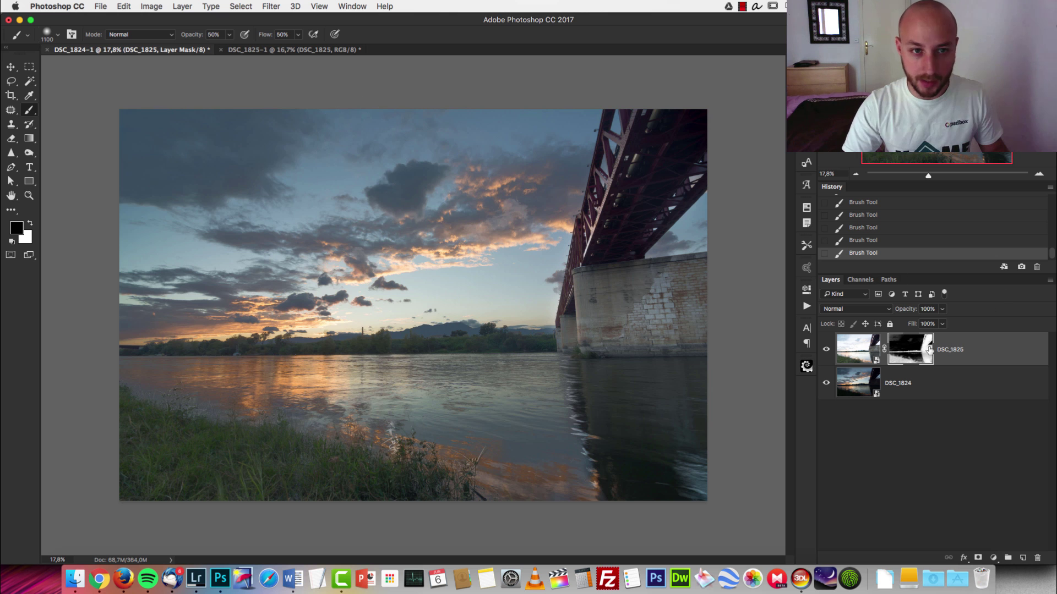
{"action": "left_click", "coordinate": [917, 352], "text": "alt"}
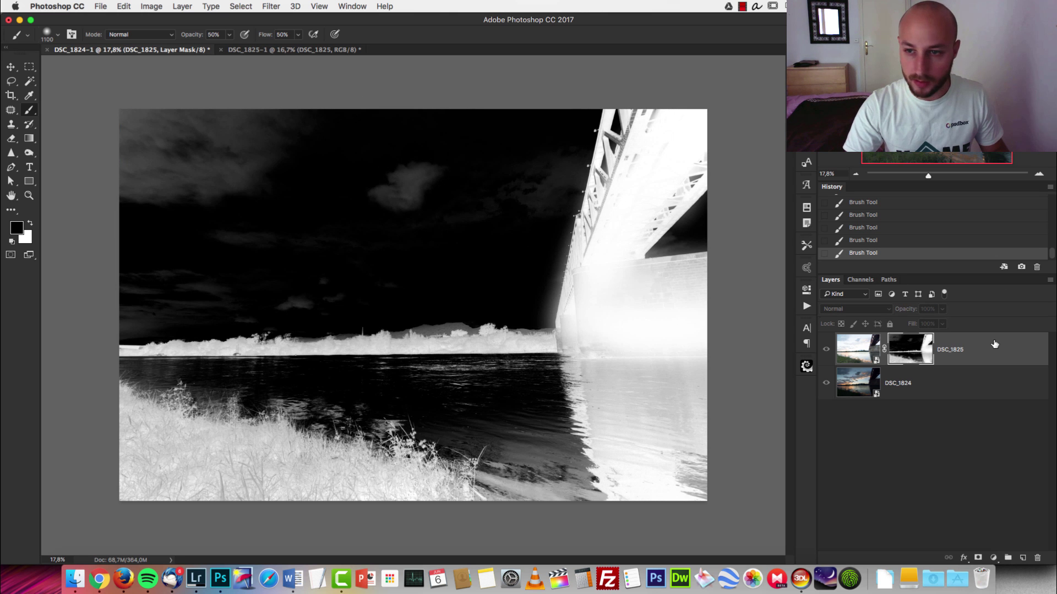
{"action": "left_click", "coordinate": [910, 349], "text": "alt"}
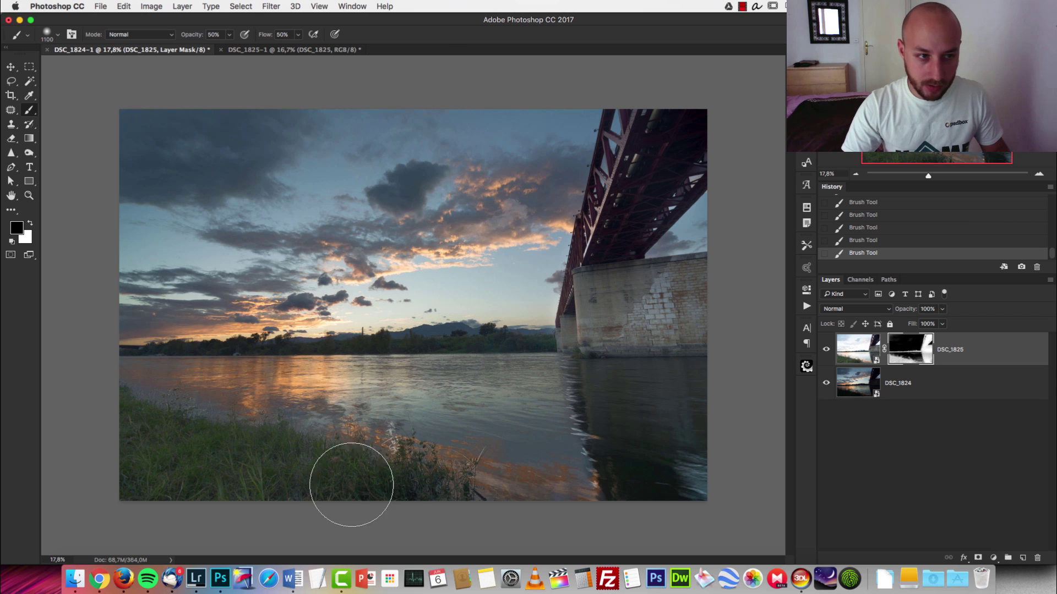
{"action": "key", "text": "bracketleft"}
{"action": "key", "text": "bracketleft"}
{"action": "key", "text": "bracketleft"}
{"action": "key", "text": "x"}
{"action": "left_click_drag", "start_coordinate": [436, 471], "coordinate": [207, 437]}
{"action": "key", "text": "super+z"}
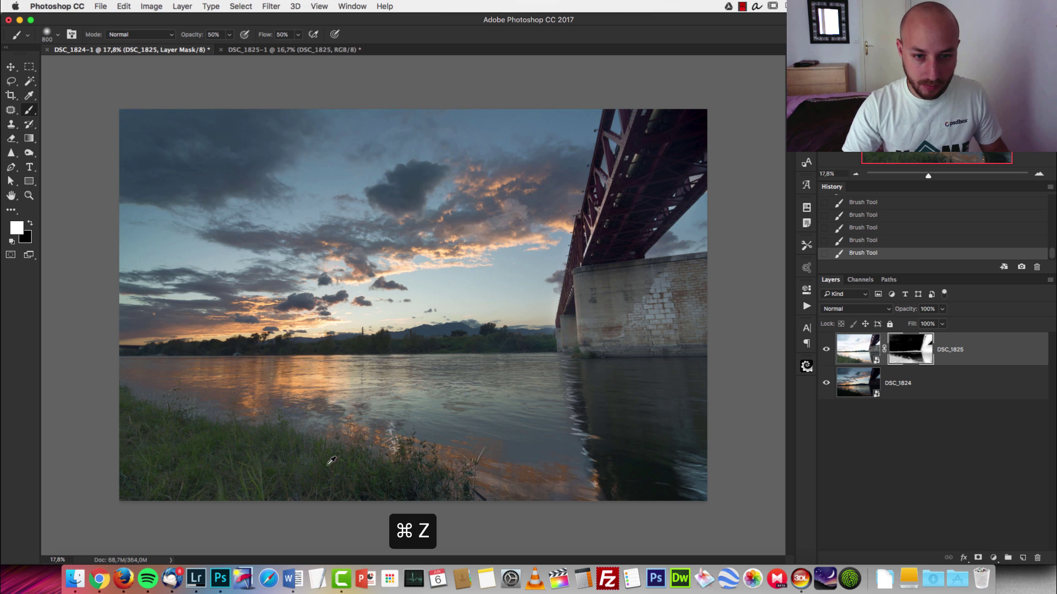
Zoom in, paint the foreground reeds brighter with a 175 brush, then step back in history.
{"action": "scroll", "coordinate": [397, 457], "scroll_direction": "up", "scroll_amount": 5}
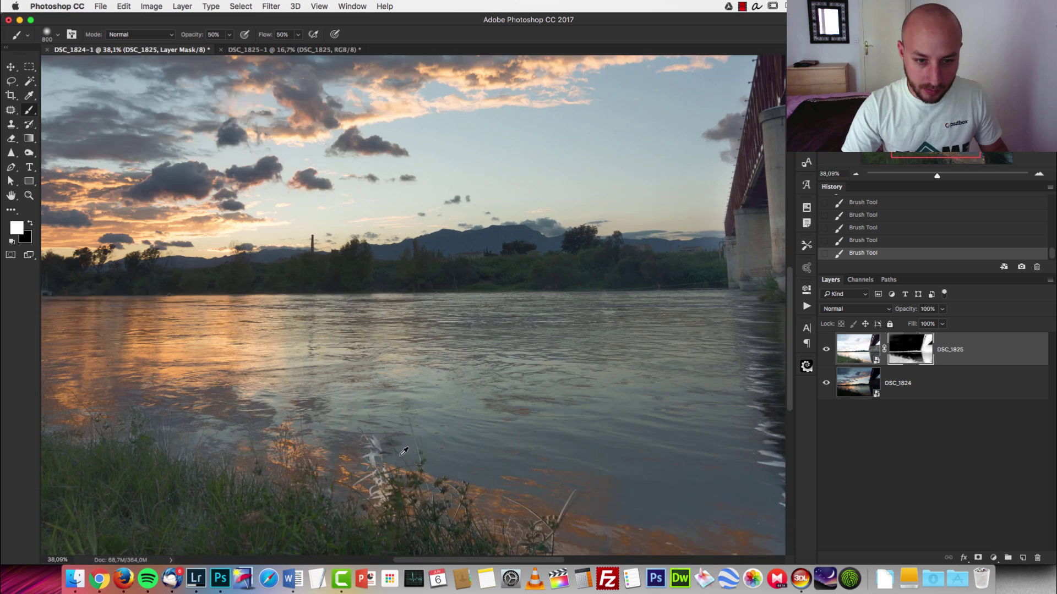
{"action": "key", "text": "bracketleft"}
{"action": "key", "text": "bracketleft"}
{"action": "key", "text": "bracketleft"}
{"action": "key", "text": "bracketleft"}
{"action": "key", "text": "bracketleft"}
{"action": "key", "text": "bracketleft"}
{"action": "key", "text": "bracketleft"}
{"action": "key", "text": "bracketleft"}
{"action": "scroll", "coordinate": [369, 430], "scroll_direction": "up", "scroll_amount": 4}
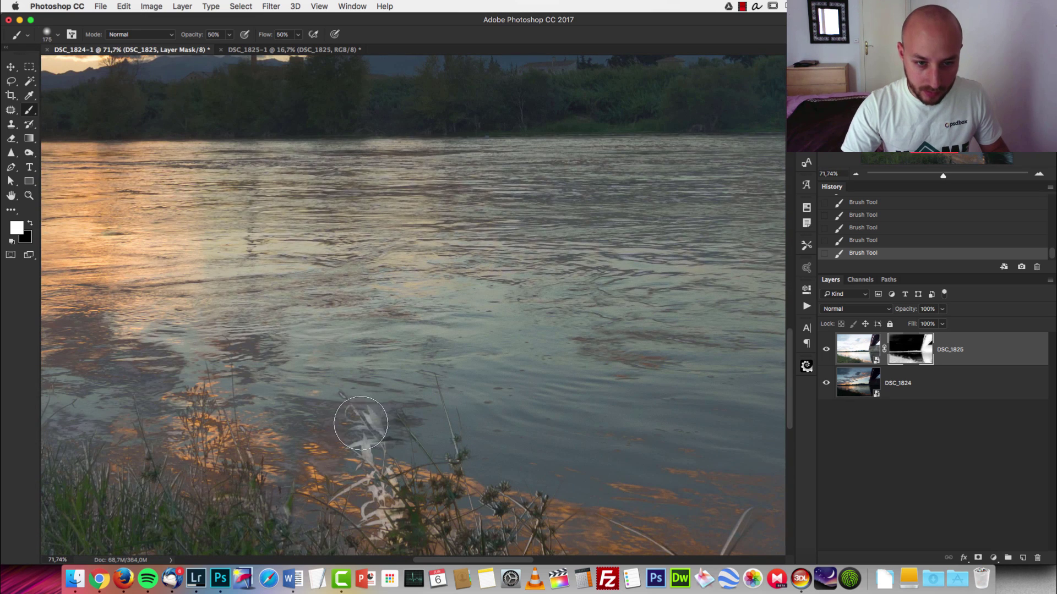
{"action": "mouse_move", "coordinate": [361, 417]}
{"action": "left_mouse_down"}
{"action": "mouse_move", "coordinate": [363, 451]}
{"action": "mouse_move", "coordinate": [392, 471]}
{"action": "left_mouse_up"}
{"action": "key", "text": "bracketleft"}
{"action": "key", "text": "alt+super+z"}
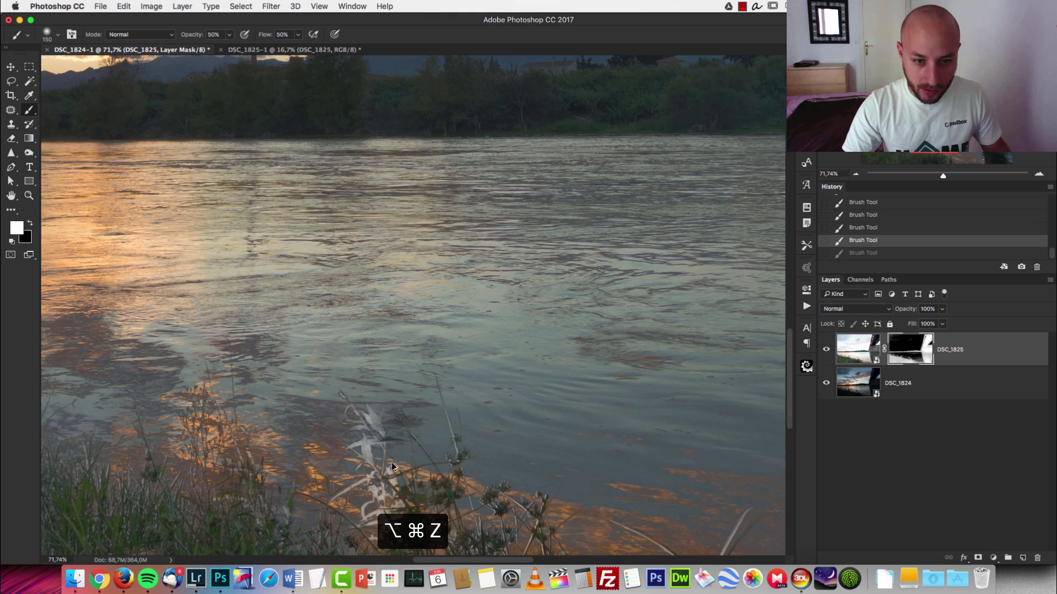
{"action": "scroll", "coordinate": [390, 473], "scroll_direction": "down", "scroll_amount": 3}
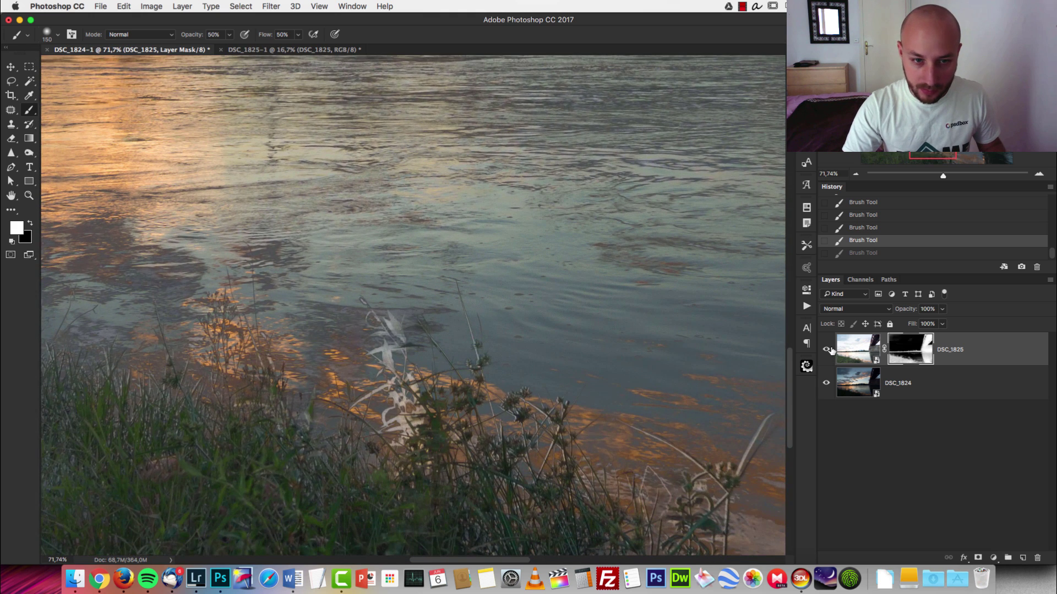
Toggle the DSC_1825 layer on and off to check the grass blend.
{"action": "left_click", "coordinate": [828, 350]}
{"action": "left_click", "coordinate": [827, 349]}
{"action": "left_click", "coordinate": [827, 350]}
{"action": "left_click", "coordinate": [827, 349]}
{"action": "scroll", "coordinate": [504, 317], "scroll_direction": "down", "scroll_amount": 5}
{"action": "scroll", "coordinate": [449, 371], "scroll_direction": "up", "scroll_amount": 3}
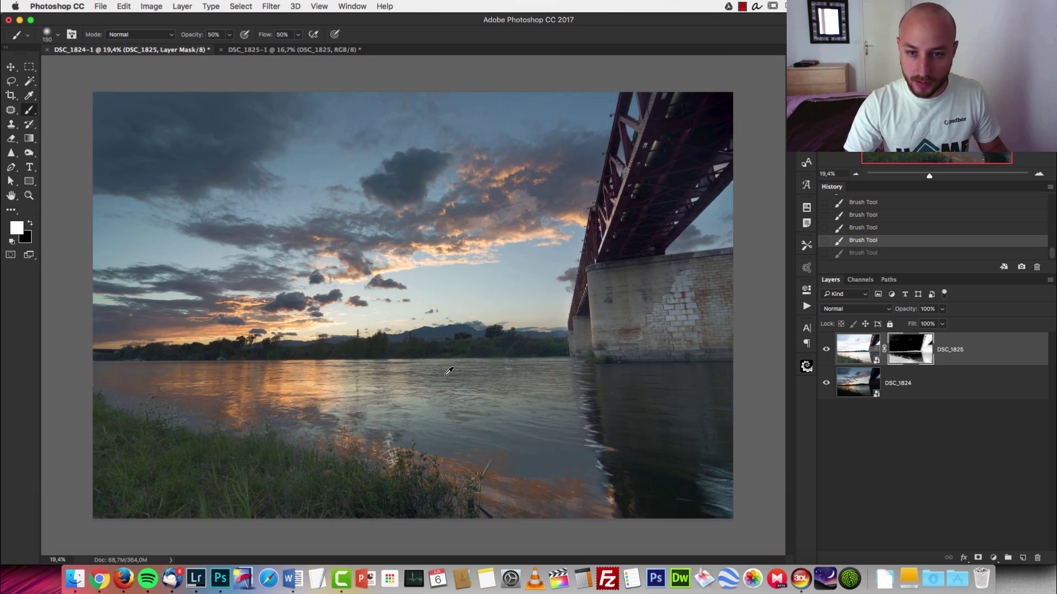
{"action": "scroll", "coordinate": [462, 379], "scroll_direction": "up", "scroll_amount": 2}
{"action": "scroll", "coordinate": [648, 436], "scroll_direction": "up", "scroll_amount": 4}
{"action": "scroll", "coordinate": [605, 479], "scroll_direction": "down", "scroll_amount": 3}
Paint black over the white foam streaks in the reflection with a 300 brush, then enlarge it to 600.
{"action": "key", "text": "bracketright"}
{"action": "key", "text": "bracketright"}
{"action": "key", "text": "bracketright"}
{"action": "key", "text": "bracketright"}
{"action": "key", "text": "x"}
{"action": "mouse_move", "coordinate": [566, 348]}
{"action": "left_mouse_down"}
{"action": "mouse_move", "coordinate": [594, 499]}
{"action": "mouse_move", "coordinate": [612, 451]}
{"action": "left_mouse_up"}
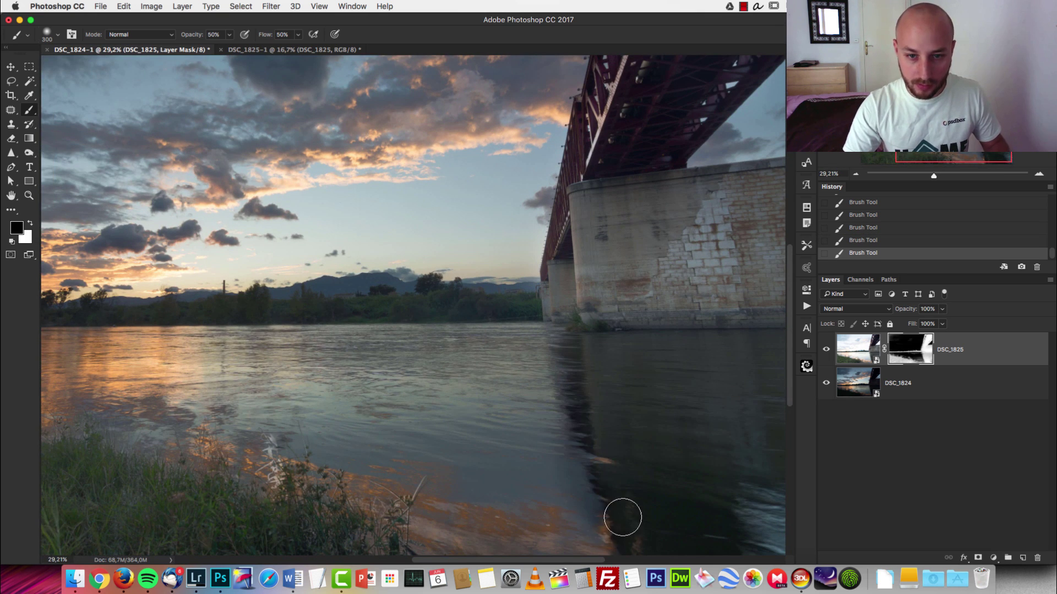
{"action": "key", "text": "super+z"}
{"action": "key", "text": "alt+super+z"}
{"action": "key", "text": "alt+super+z"}
{"action": "scroll", "coordinate": [610, 446], "scroll_direction": "down", "scroll_amount": 1}
{"action": "key", "text": "alt+super+z"}
{"action": "left_click_drag", "start_coordinate": [282, 458], "coordinate": [288, 441]}
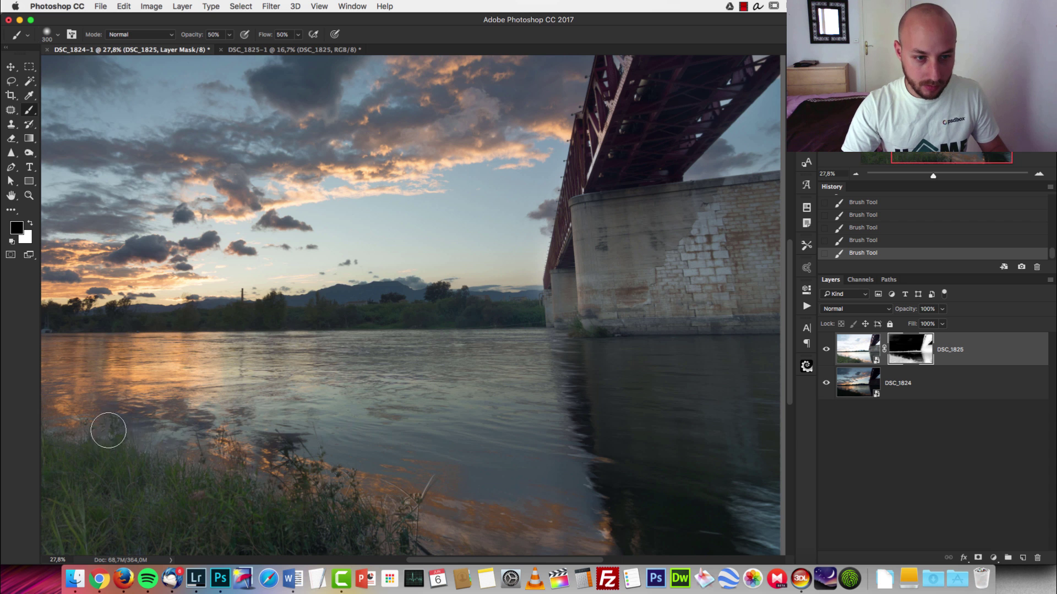
{"action": "scroll", "coordinate": [77, 427], "scroll_direction": "left", "scroll_amount": 5}
{"action": "key", "text": "bracketright"}
{"action": "key", "text": "bracketright"}
{"action": "key", "text": "bracketright"}
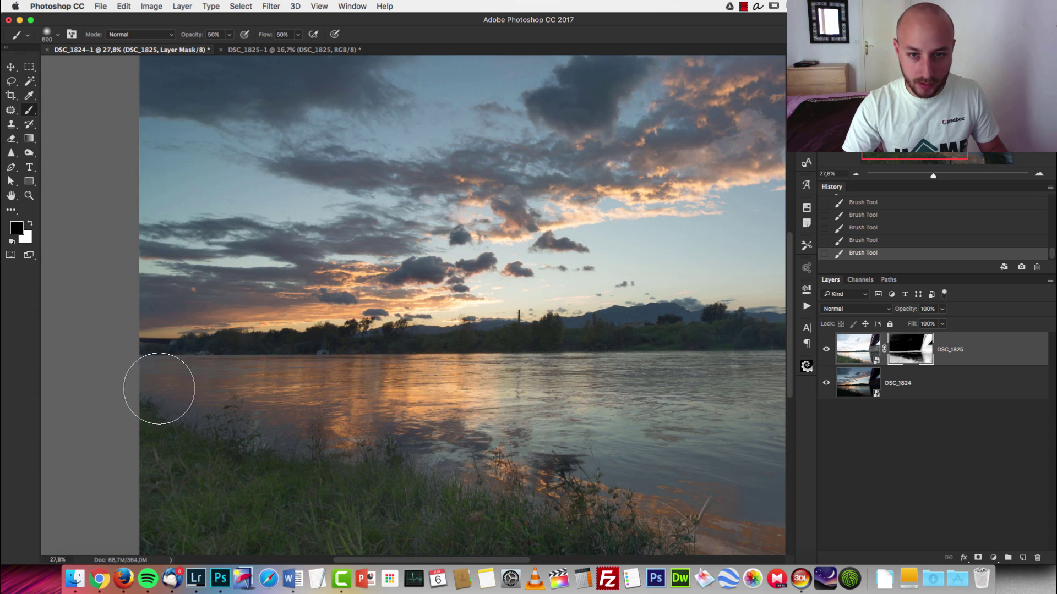
{"action": "scroll", "coordinate": [403, 414], "scroll_direction": "down", "scroll_amount": 3}
{"action": "scroll", "coordinate": [633, 284], "scroll_direction": "down", "scroll_amount": 1}
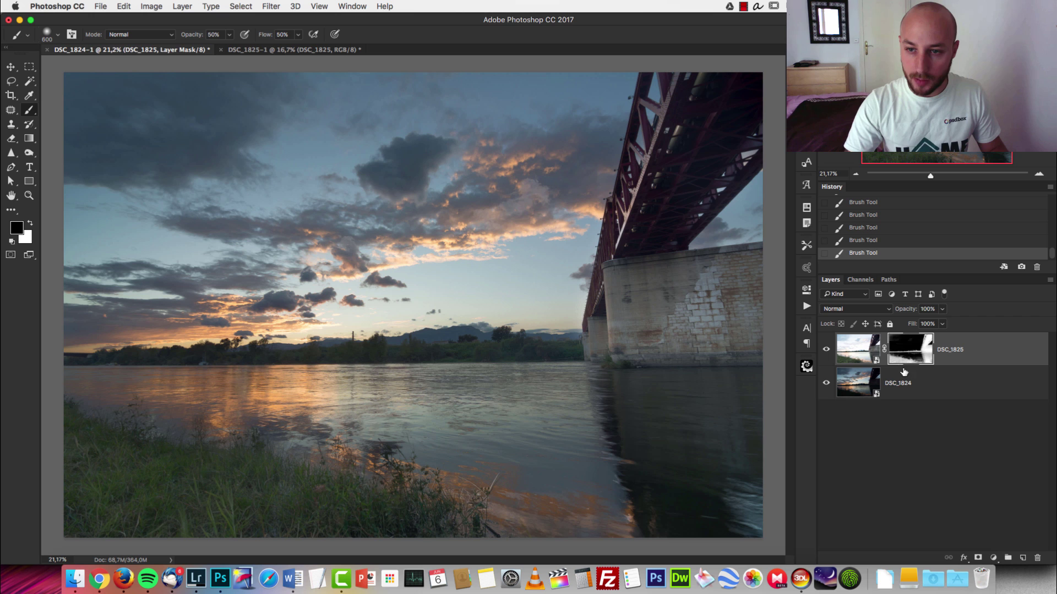
Edit DSC_1825 in Camera Raw: more vibrance and saturation, Shadows +17, Clarity +23, Whites −39; apply.
{"action": "left_click", "coordinate": [863, 354]}
{"action": "key", "text": "x"}
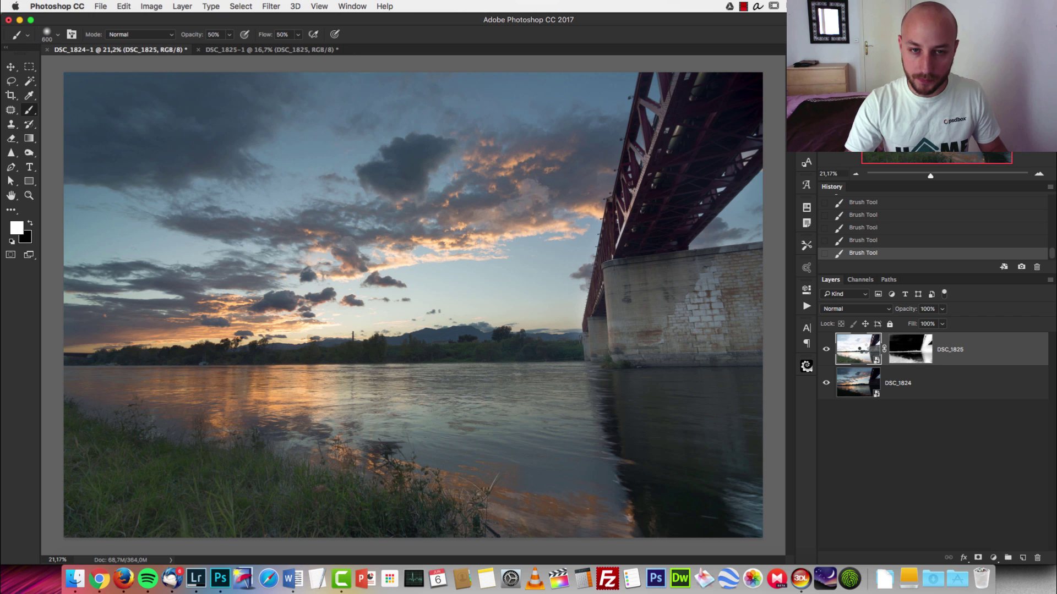
{"action": "double_click", "coordinate": [862, 350]}
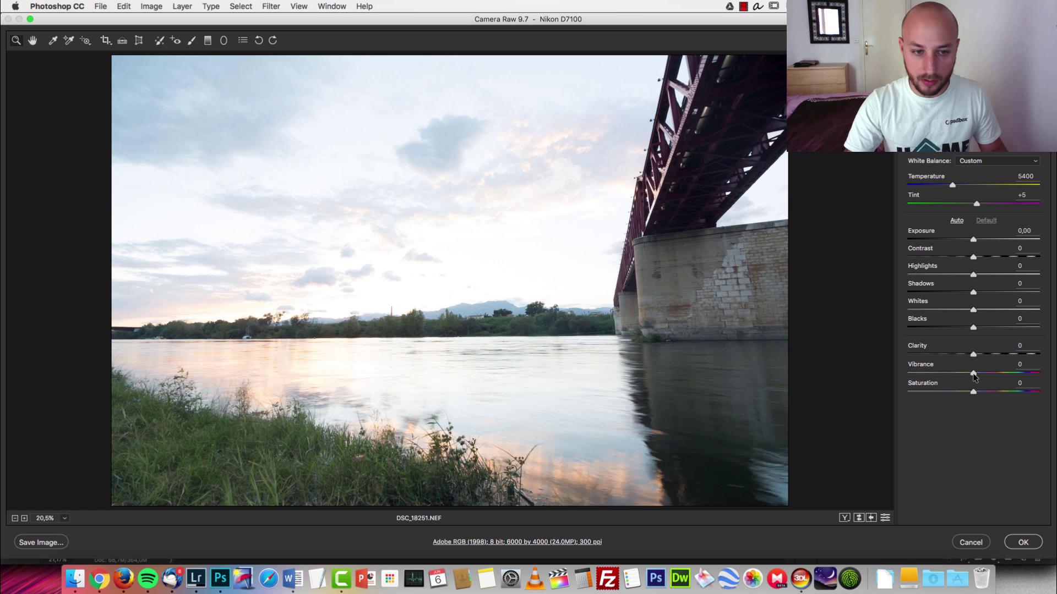
{"action": "left_click_drag", "start_coordinate": [974, 374], "coordinate": [996, 374]}
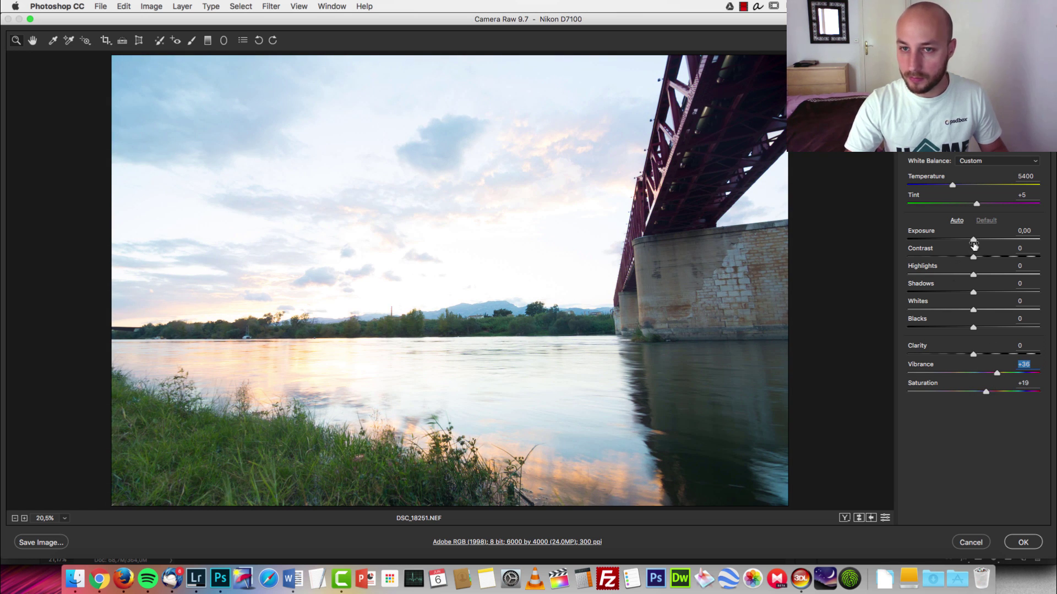
{"action": "left_click_drag", "start_coordinate": [973, 292], "coordinate": [984, 292]}
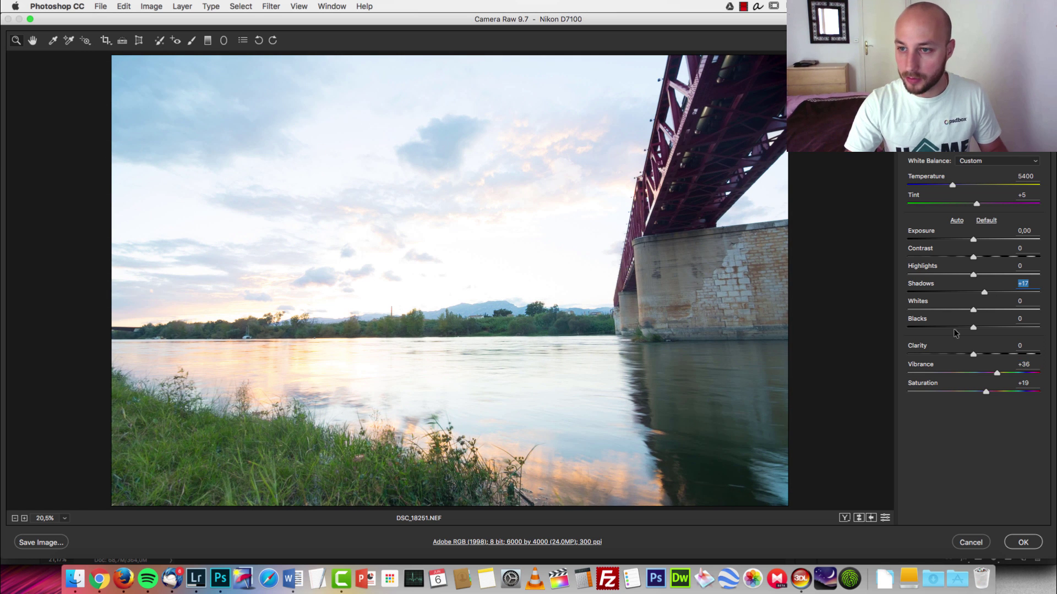
{"action": "left_click", "coordinate": [990, 354]}
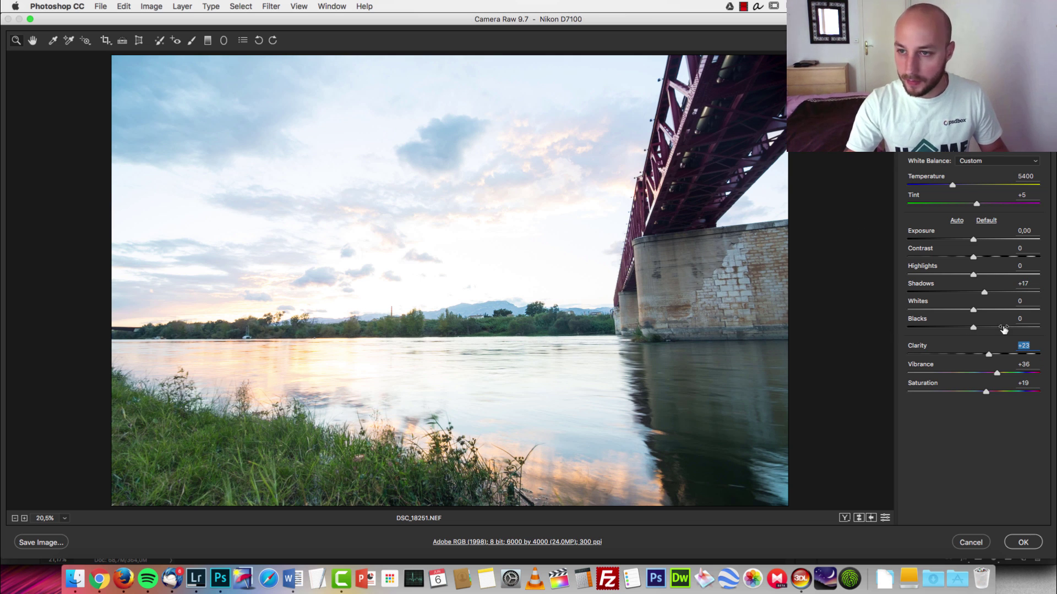
{"action": "left_click_drag", "start_coordinate": [973, 311], "coordinate": [947, 312]}
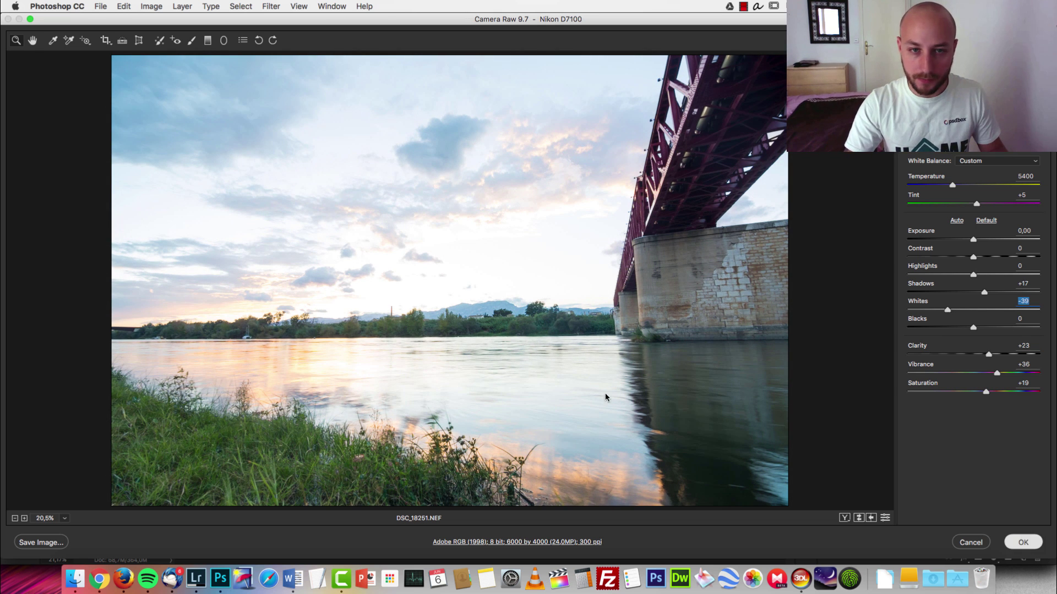
{"action": "key", "text": "Return"}
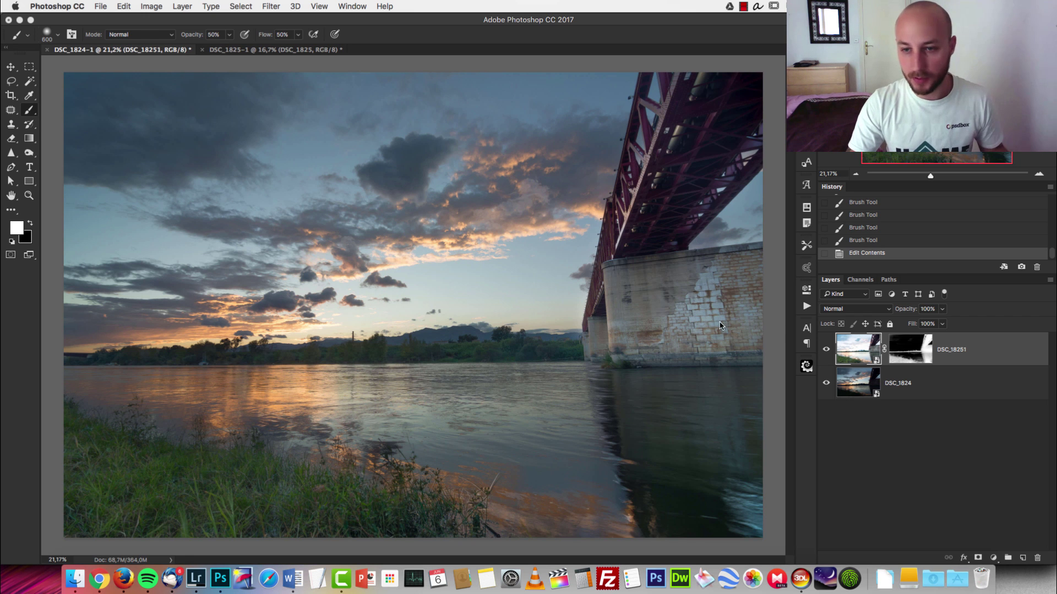
{"action": "left_click", "coordinate": [856, 384]}
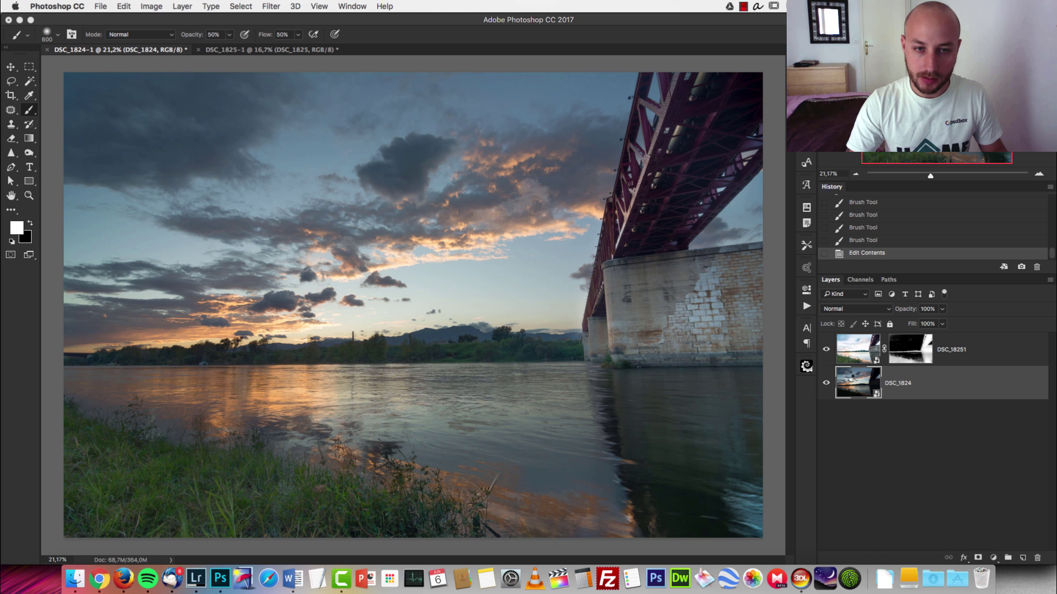
In Camera Raw, set DSC_1824 to Shadows +70, Whites −100, Exposure +1.00 and add clarity.
{"action": "double_click", "coordinate": [848, 378]}
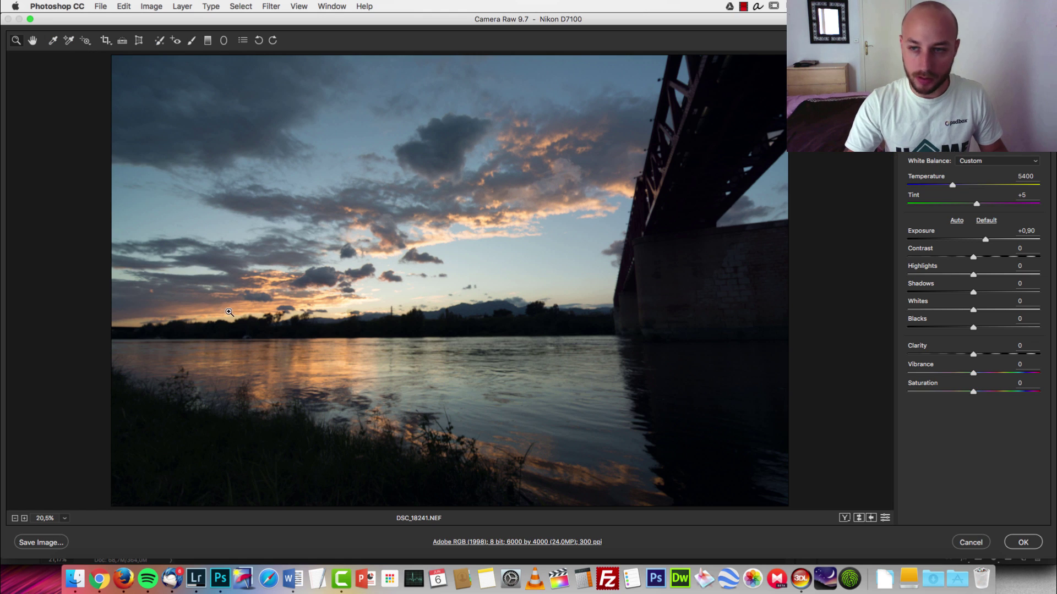
{"action": "left_click", "coordinate": [989, 292]}
{"action": "left_click", "coordinate": [1011, 292]}
{"action": "left_click_drag", "start_coordinate": [1020, 293], "coordinate": [1019, 292]}
{"action": "left_click", "coordinate": [1002, 354]}
{"action": "left_click", "coordinate": [988, 354]}
{"action": "left_click_drag", "start_coordinate": [985, 240], "coordinate": [992, 240]}
{"action": "left_click_drag", "start_coordinate": [963, 310], "coordinate": [907, 310]}
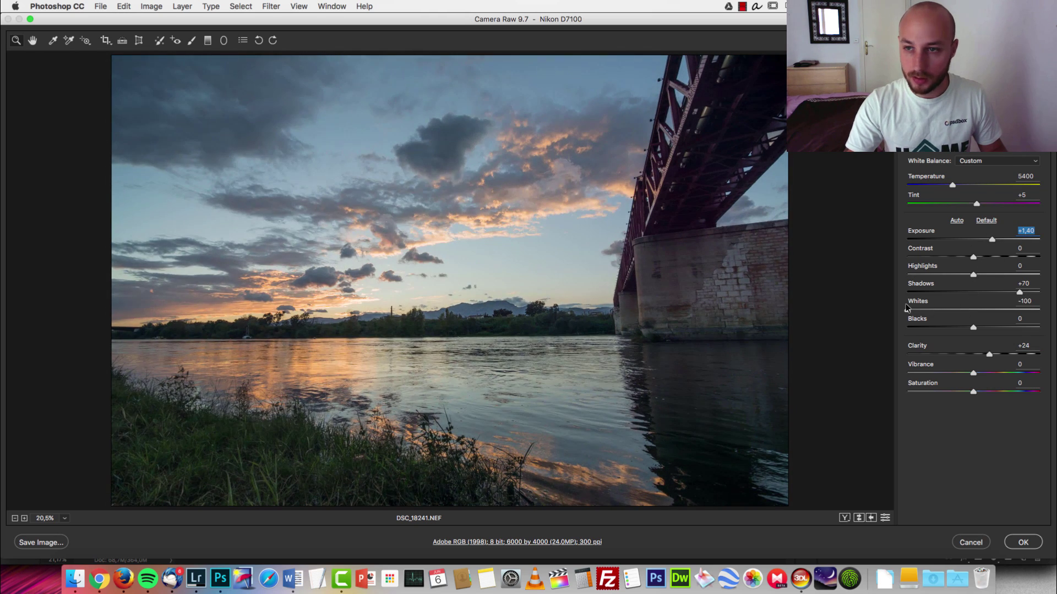
{"action": "left_click_drag", "start_coordinate": [992, 240], "coordinate": [970, 240]}
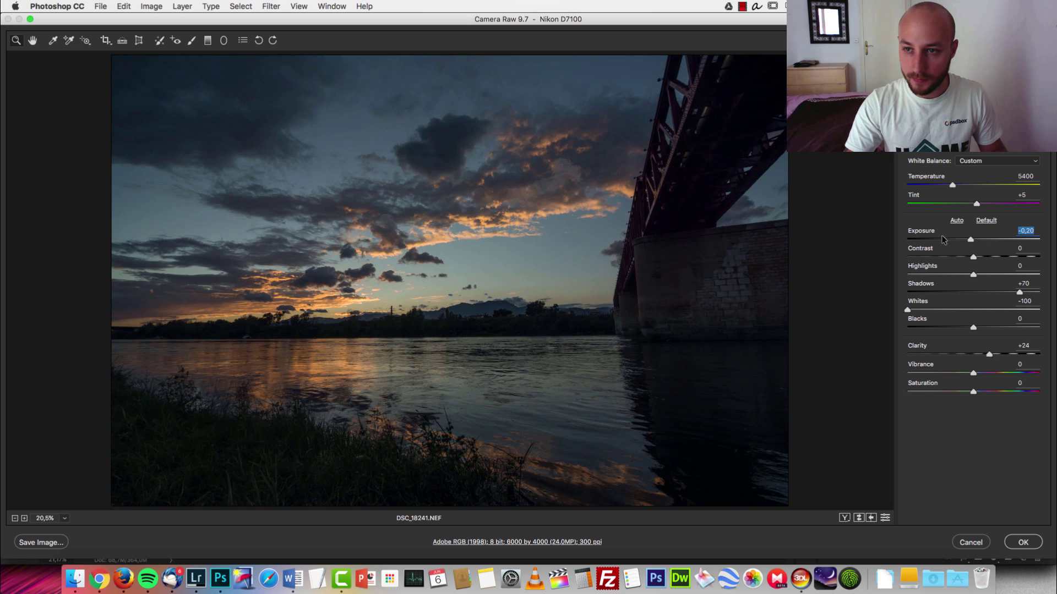
{"action": "left_click_drag", "start_coordinate": [974, 238], "coordinate": [982, 239]}
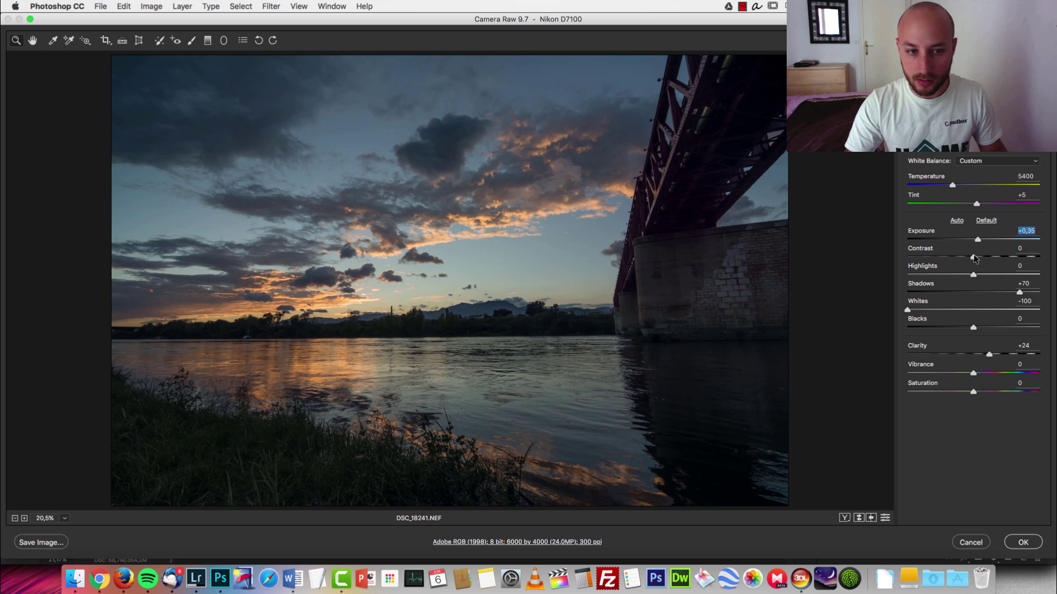
{"action": "left_click_drag", "start_coordinate": [978, 239], "coordinate": [987, 239]}
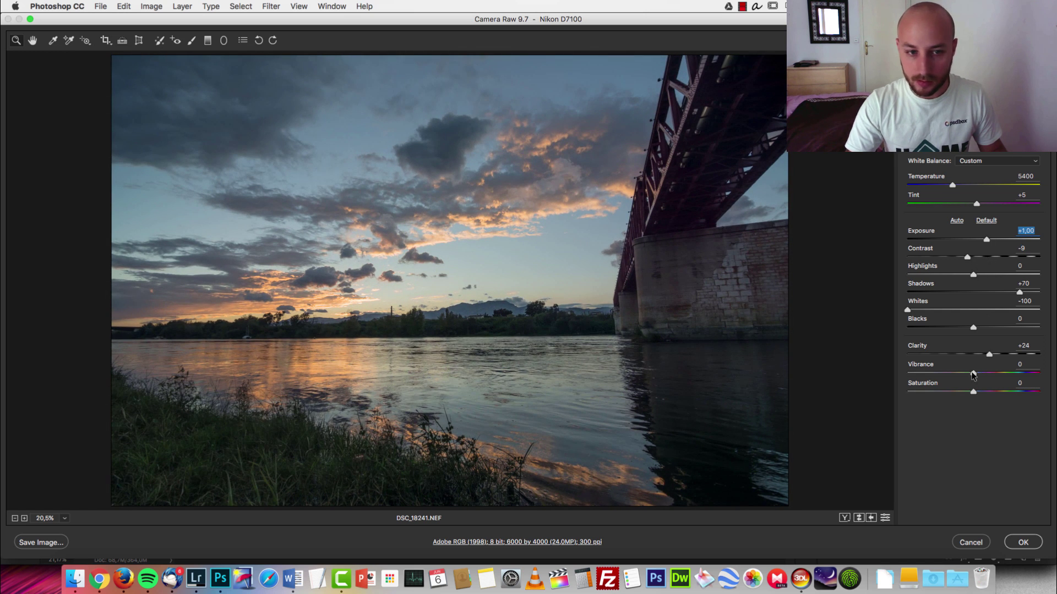
Raise vibrance and saturation, lift two tone-curve points, and apply the edits.
{"action": "left_click_drag", "start_coordinate": [973, 373], "coordinate": [982, 394]}
{"action": "key", "text": "super+alt+2"}
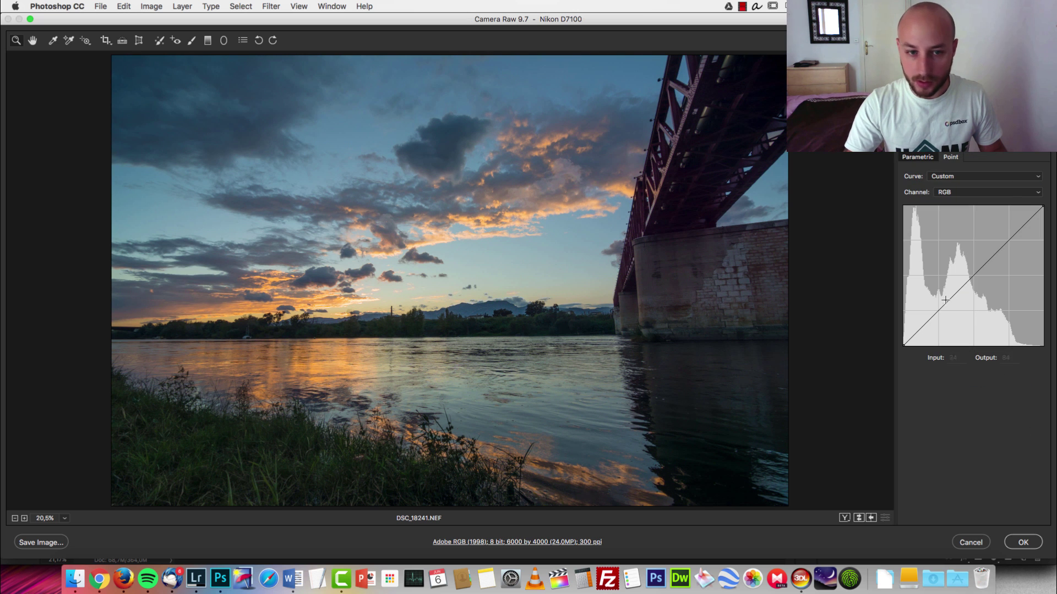
{"action": "left_click_drag", "start_coordinate": [943, 301], "coordinate": [943, 293]}
{"action": "mouse_move", "coordinate": [1000, 249]}
{"action": "left_mouse_down"}
{"action": "mouse_move", "coordinate": [1000, 235]}
{"action": "mouse_move", "coordinate": [1004, 243]}
{"action": "left_mouse_up"}
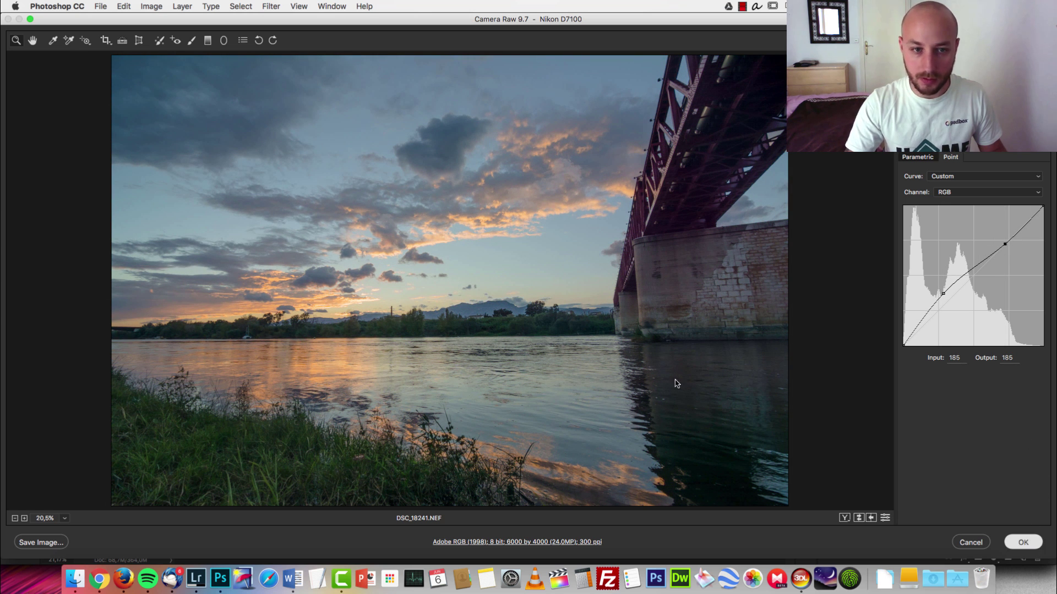
{"action": "left_click", "coordinate": [1025, 543]}
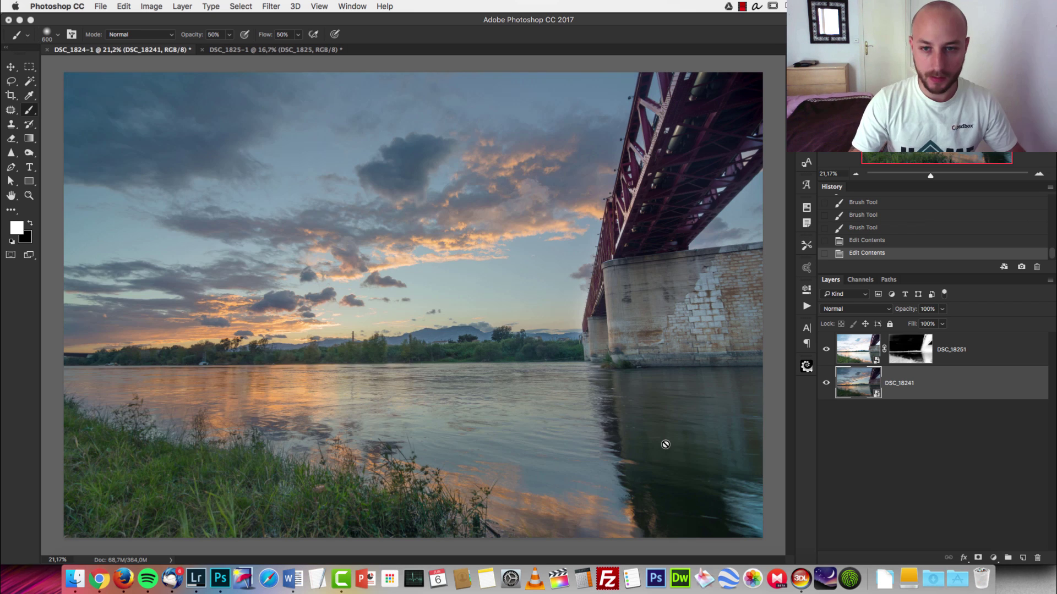
Toggle the bright layer's visibility to compare the two exposures.
{"action": "scroll", "coordinate": [655, 388], "scroll_direction": "down", "scroll_amount": 1}
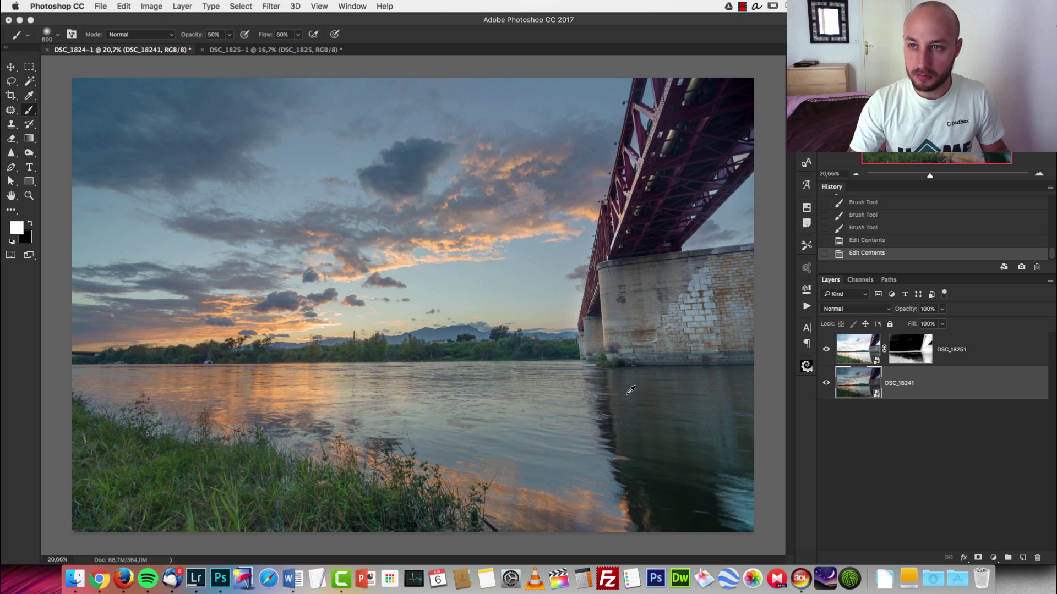
{"action": "scroll", "coordinate": [781, 351], "scroll_direction": "up", "scroll_amount": 3}
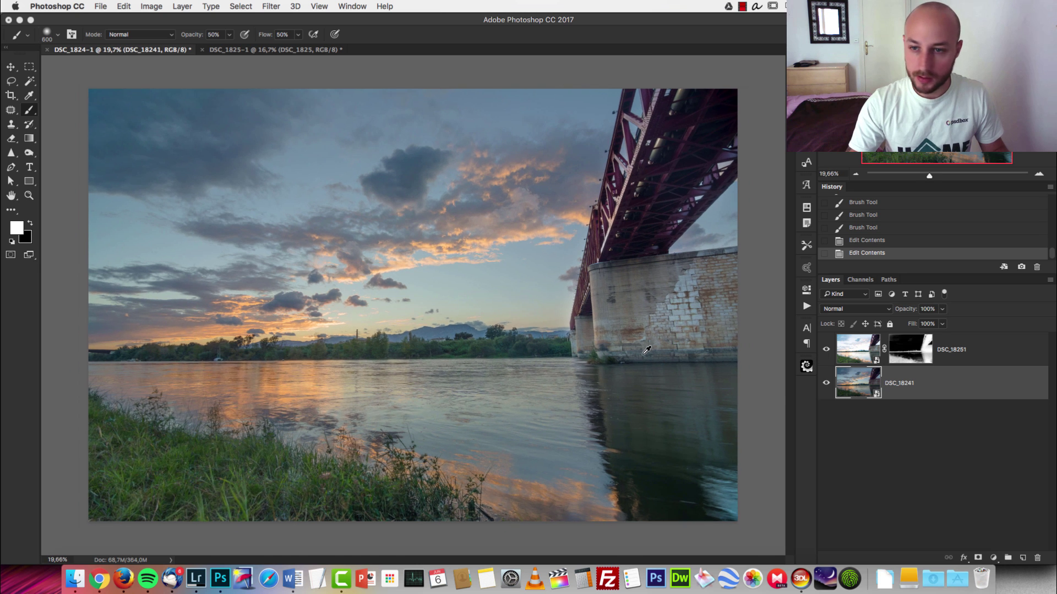
{"action": "left_click", "coordinate": [826, 349]}
{"action": "left_click", "coordinate": [826, 349]}
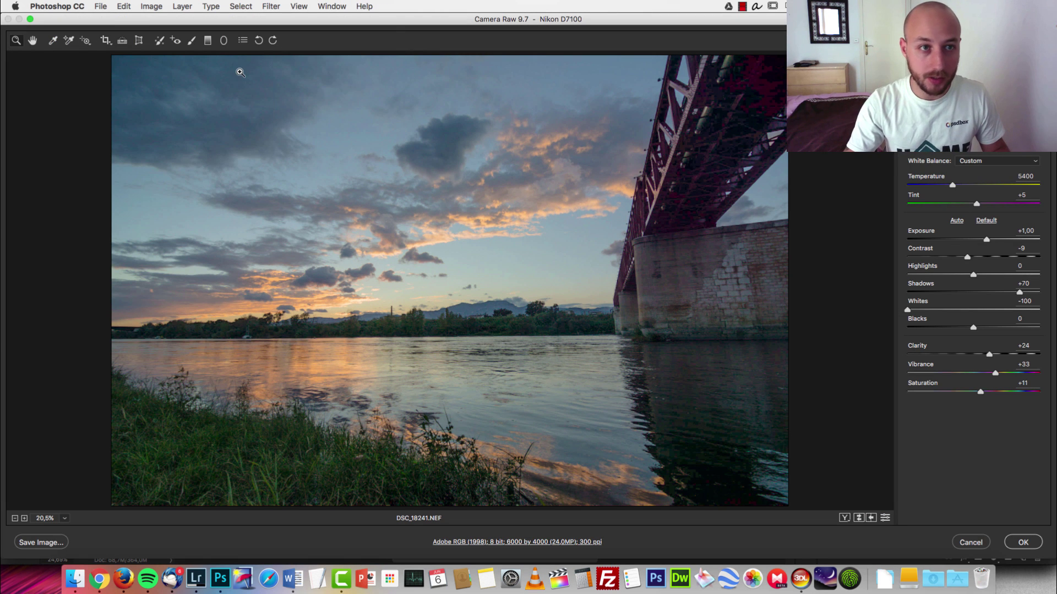
Add a graduated filter from sky to horizon with Highlights 0, Exposure −0.55 and Clarity +42, then apply.
{"action": "left_click", "coordinate": [208, 42]}
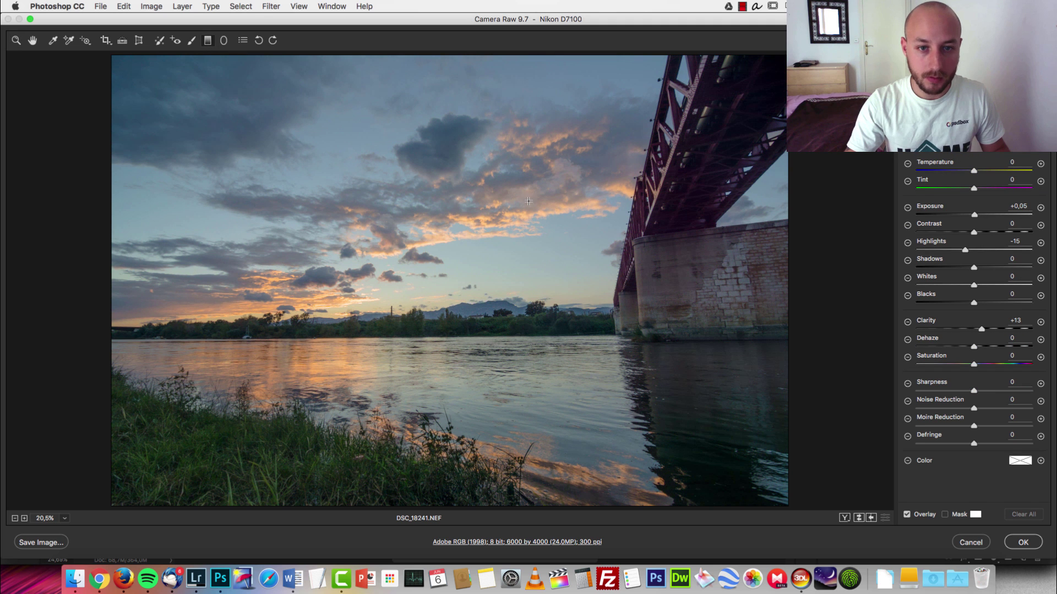
{"action": "left_click_drag", "start_coordinate": [458, 249], "coordinate": [460, 329]}
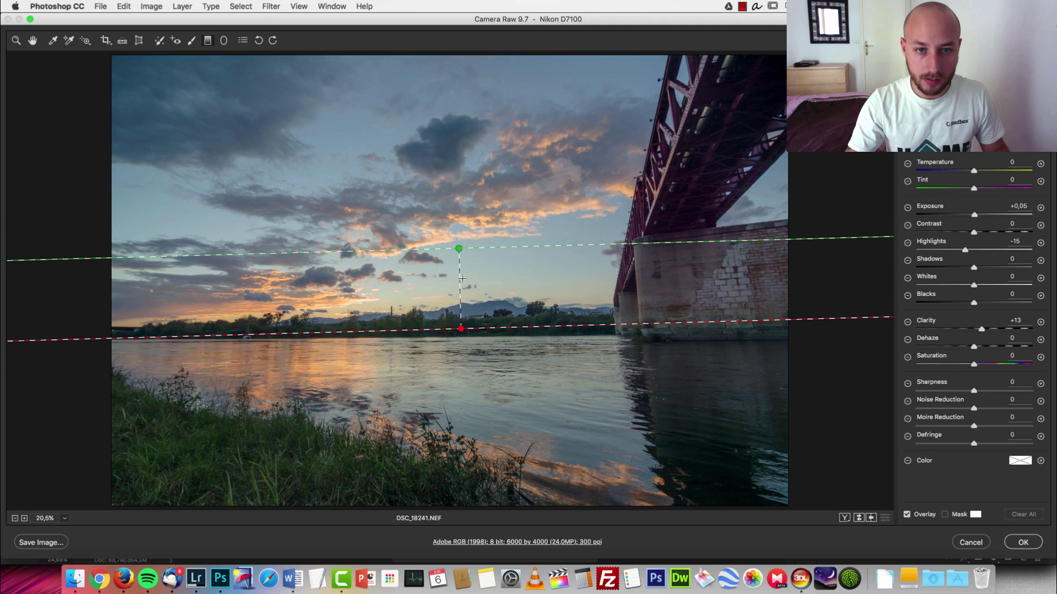
{"action": "left_click_drag", "start_coordinate": [460, 249], "coordinate": [460, 264]}
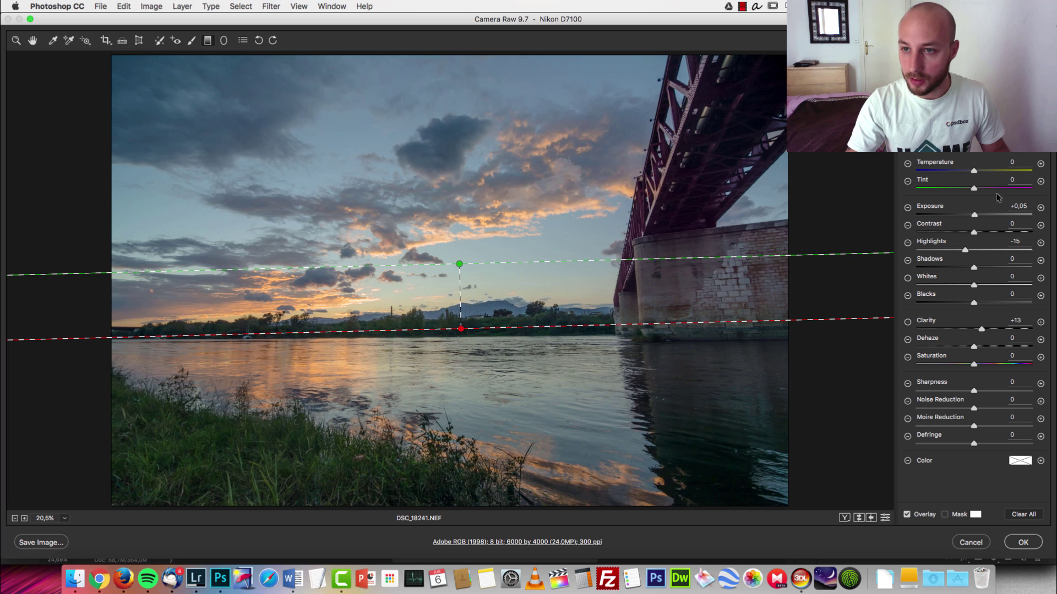
{"action": "double_click", "coordinate": [972, 250]}
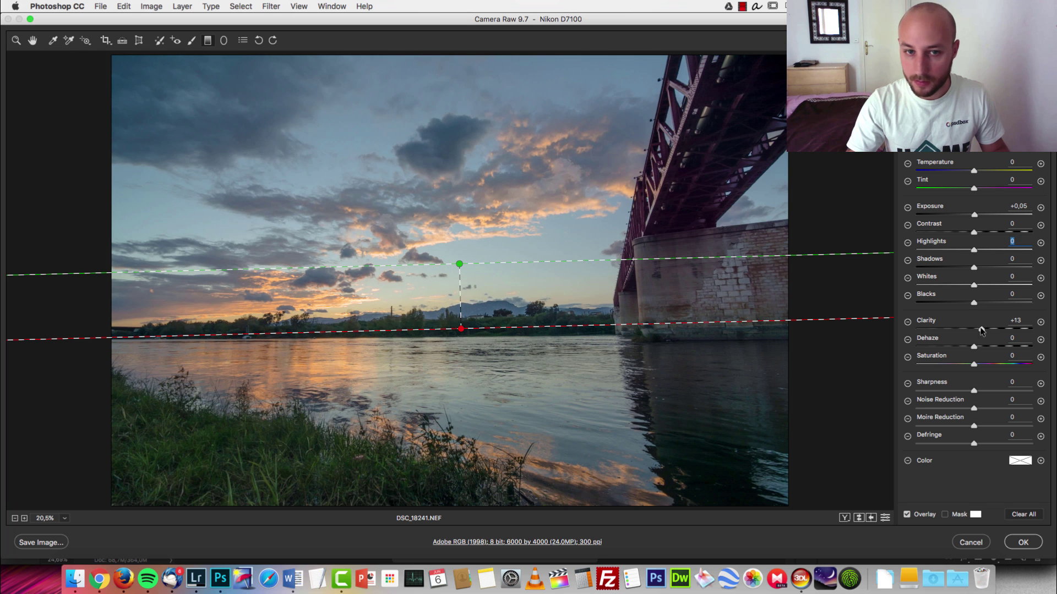
{"action": "left_click_drag", "start_coordinate": [979, 330], "coordinate": [983, 330]}
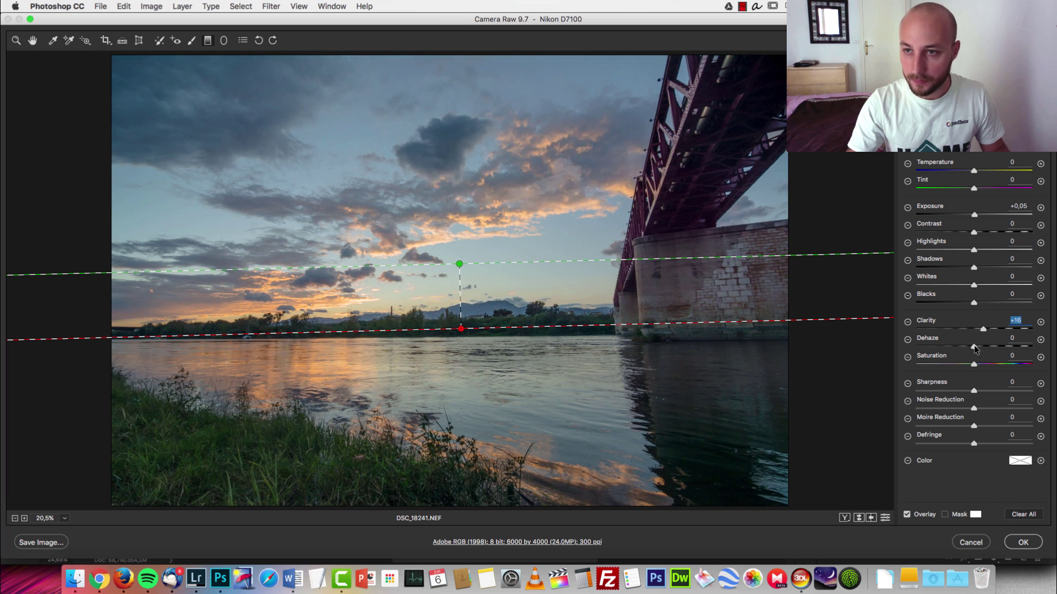
{"action": "left_click_drag", "start_coordinate": [974, 216], "coordinate": [966, 217]}
{"action": "left_click_drag", "start_coordinate": [984, 330], "coordinate": [998, 330]}
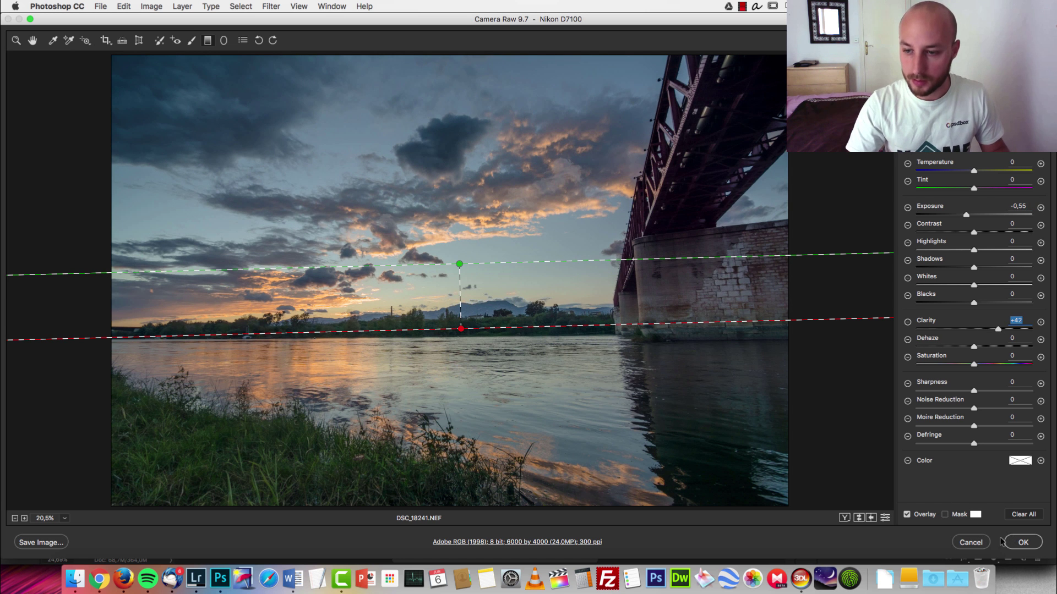
{"action": "left_click", "coordinate": [1023, 543]}
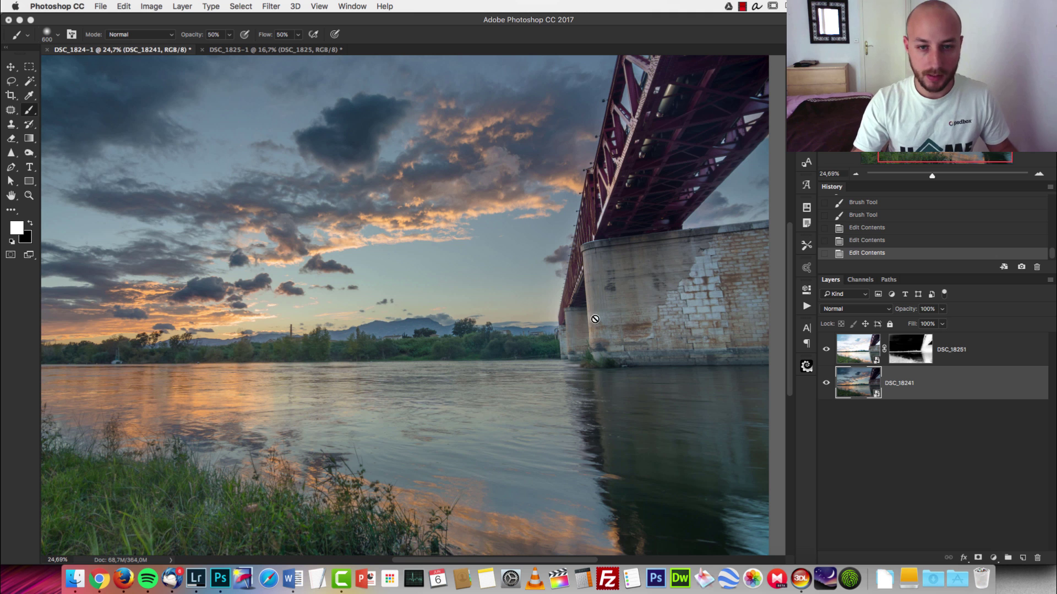
Inspect the DSC_18251 mask, then paint over the bridge pillar with an 800 brush.
{"action": "scroll", "coordinate": [567, 325], "scroll_direction": "down", "scroll_amount": 3}
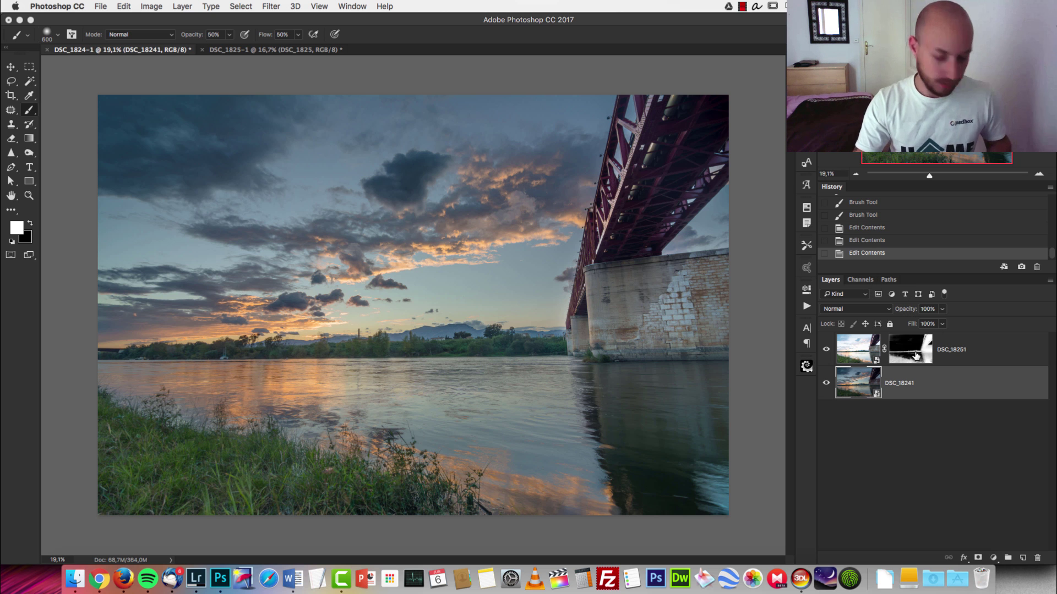
{"action": "left_click", "coordinate": [914, 358], "text": "alt"}
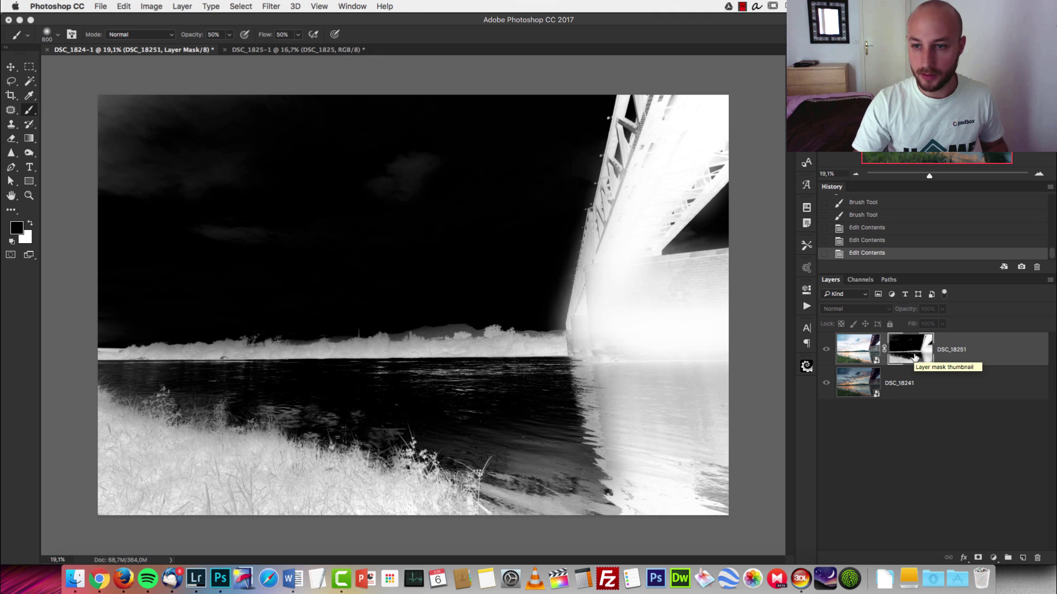
{"action": "left_click", "coordinate": [914, 358], "text": "alt"}
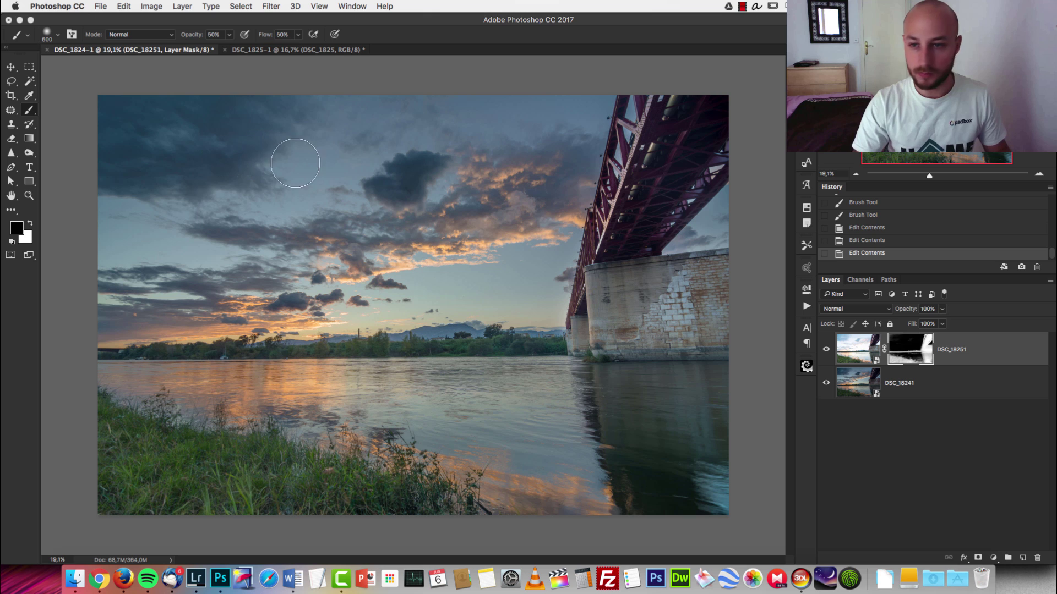
{"action": "key", "text": "bracketright"}
{"action": "key", "text": "bracketright"}
{"action": "left_click", "coordinate": [137, 134]}
{"action": "left_click", "coordinate": [394, 161]}
{"action": "left_click", "coordinate": [409, 165]}
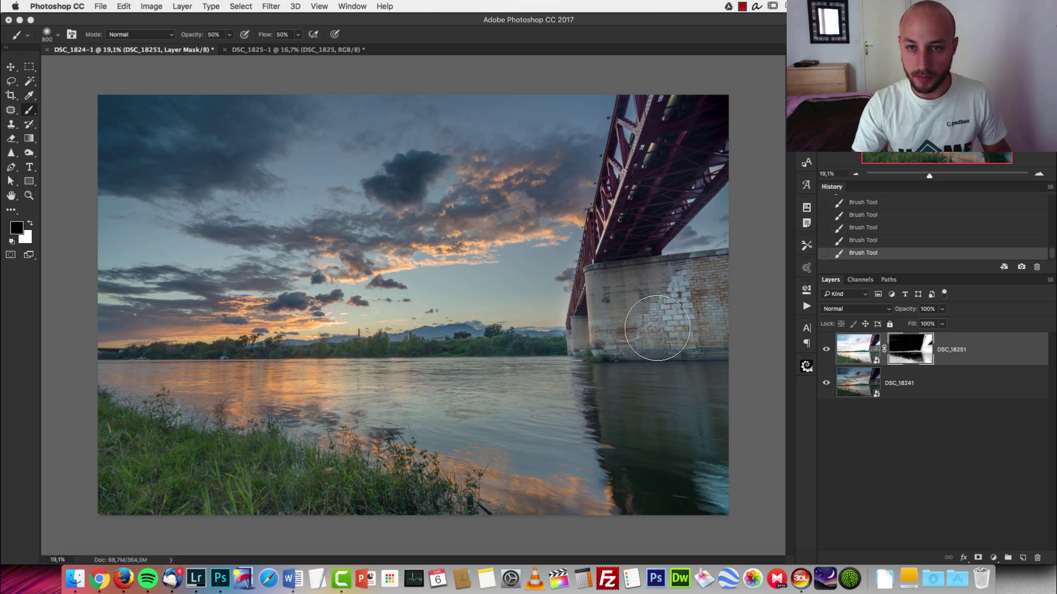